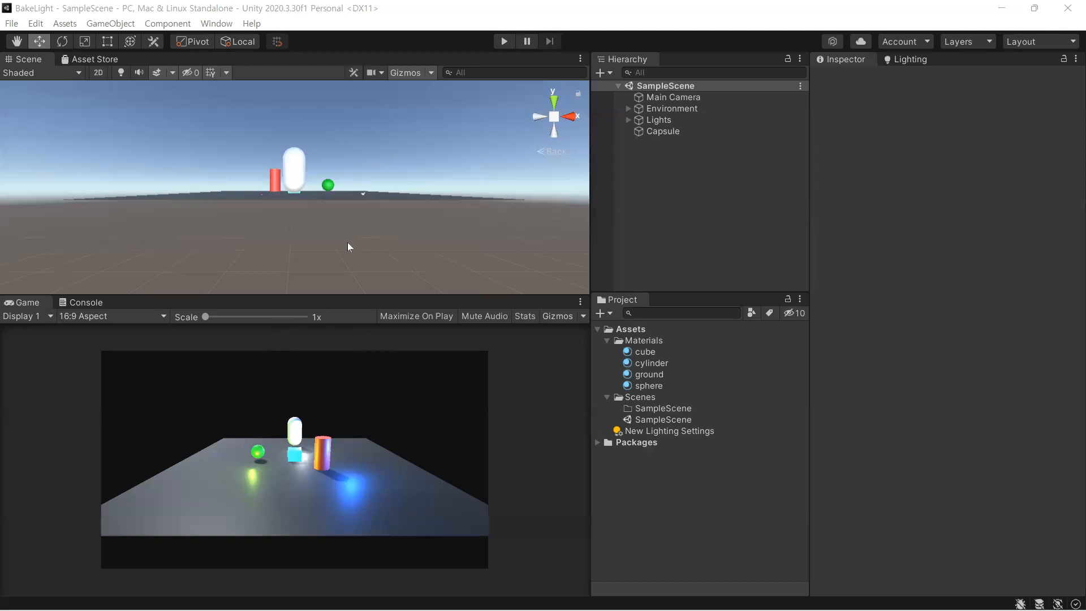
Delete the Lights group together with all its child lights from the scene
left_click(628, 120)
left_click(628, 109)
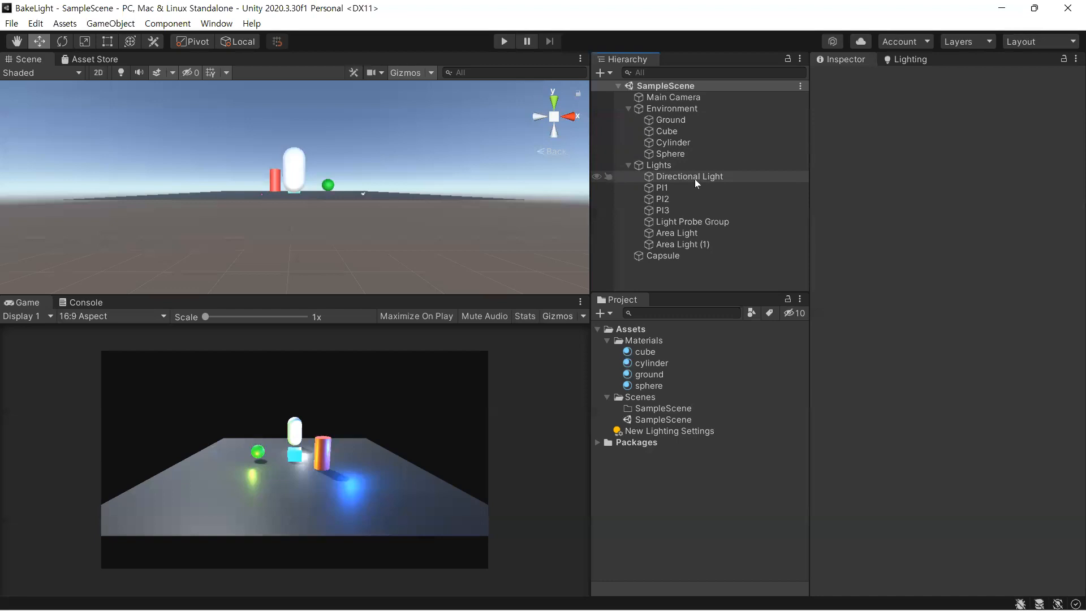
left_click(669, 167)
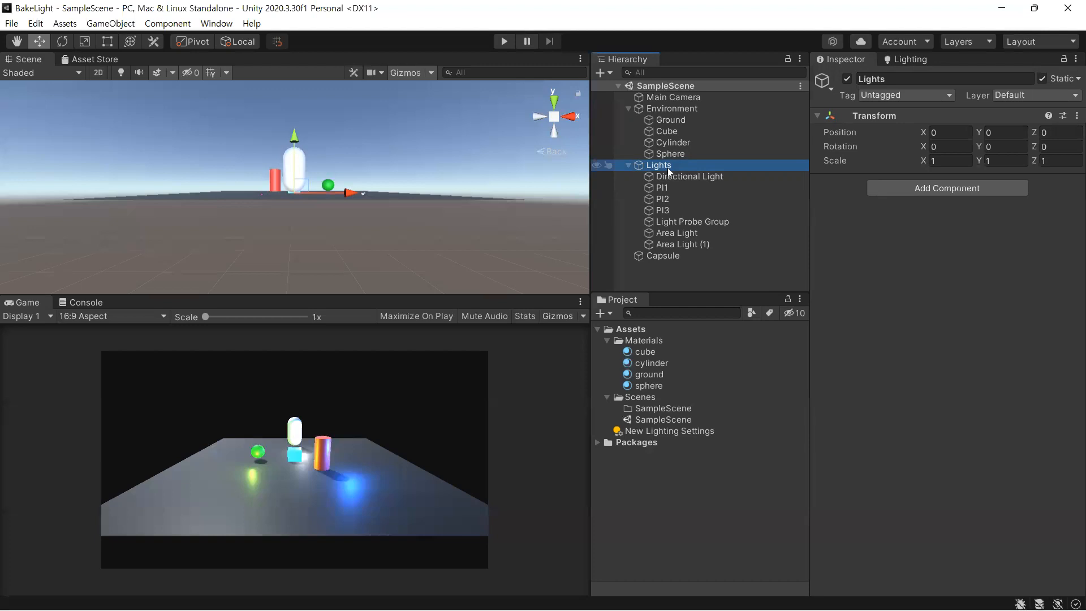
key("Delete")
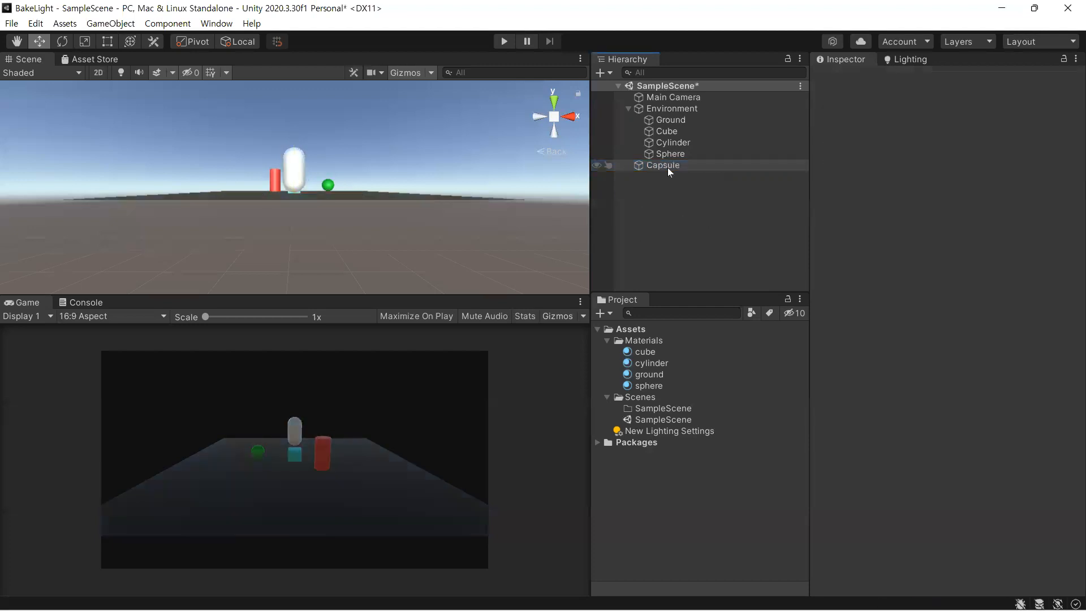
left_click(628, 108)
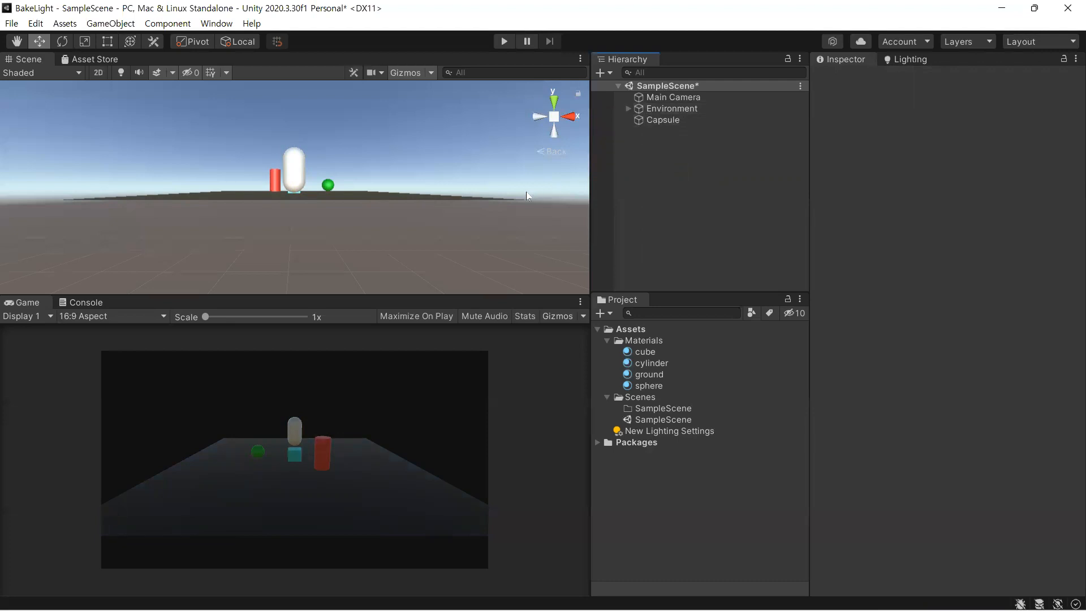
Align the Main Camera with a raised scene view looking down over the ground from behind the capsule
left_click_drag(409, 194, 314, 252, "alt")
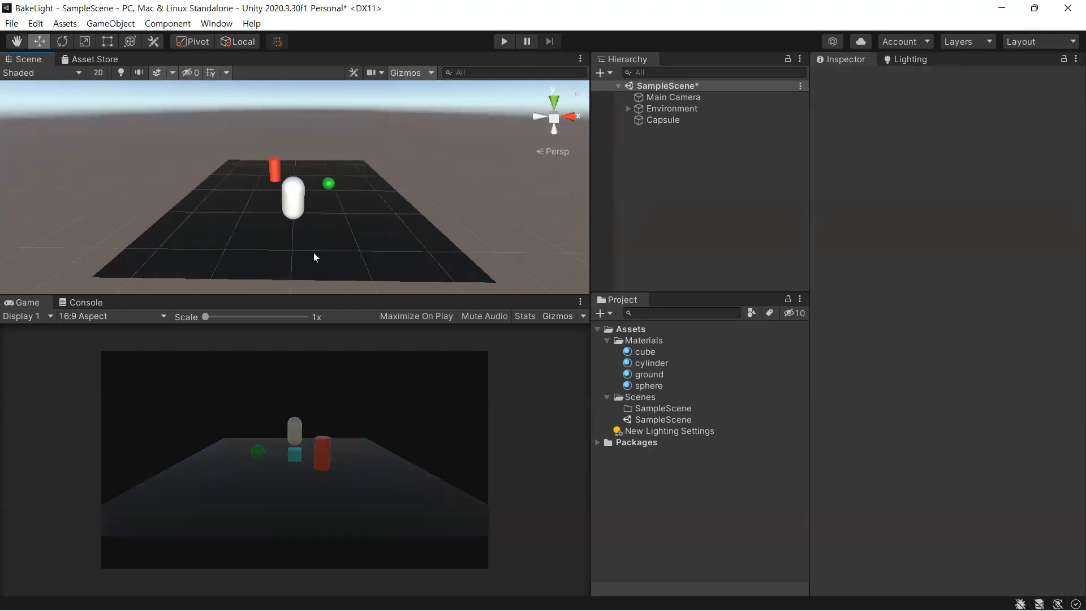
left_click_drag(314, 250, 317, 249, "alt")
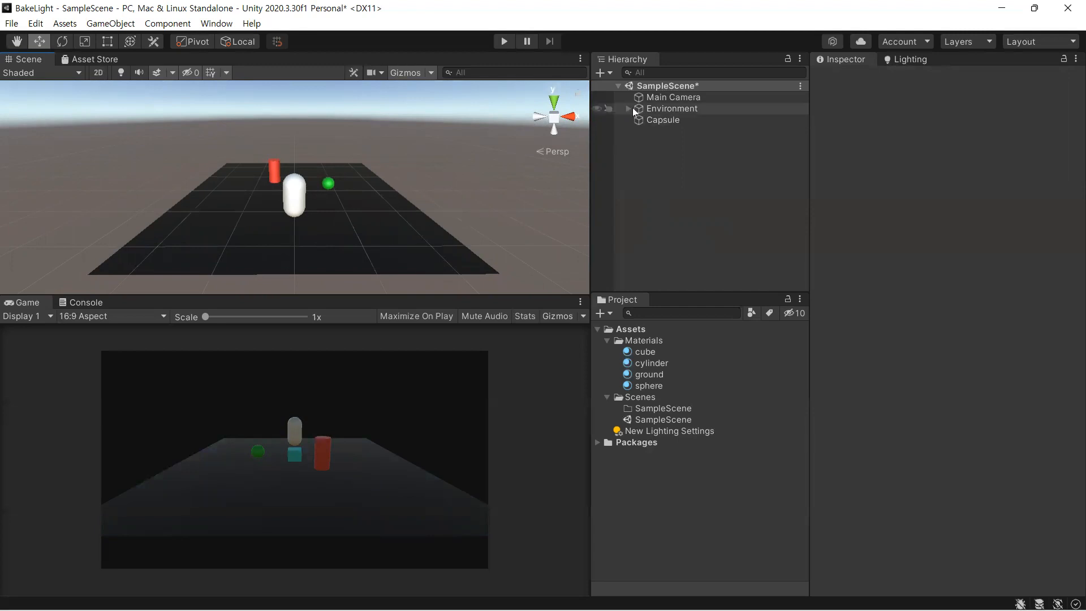
left_click(650, 98)
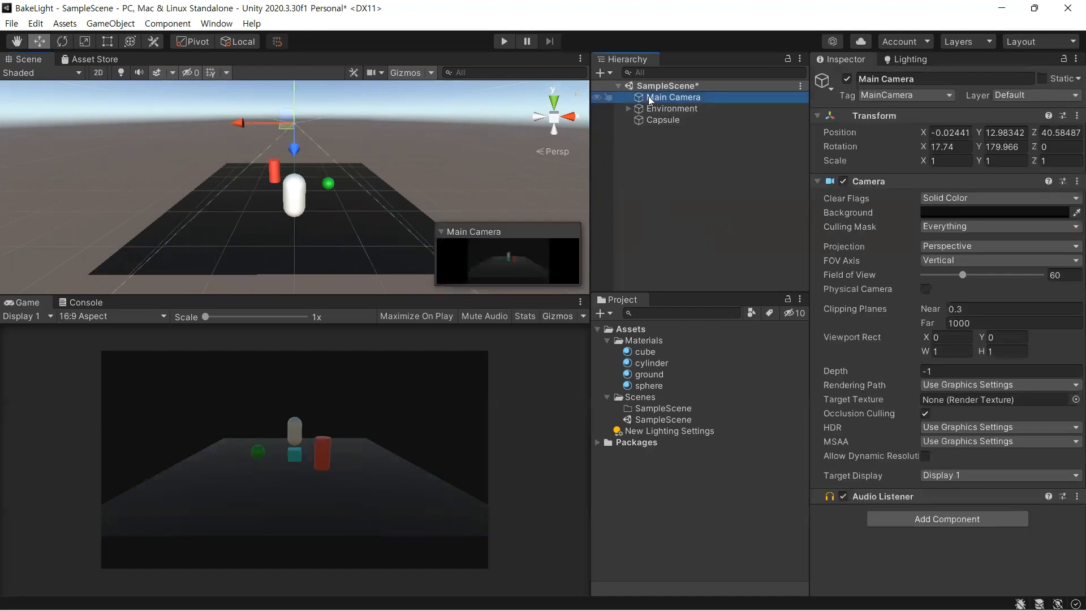
left_click(105, 24)
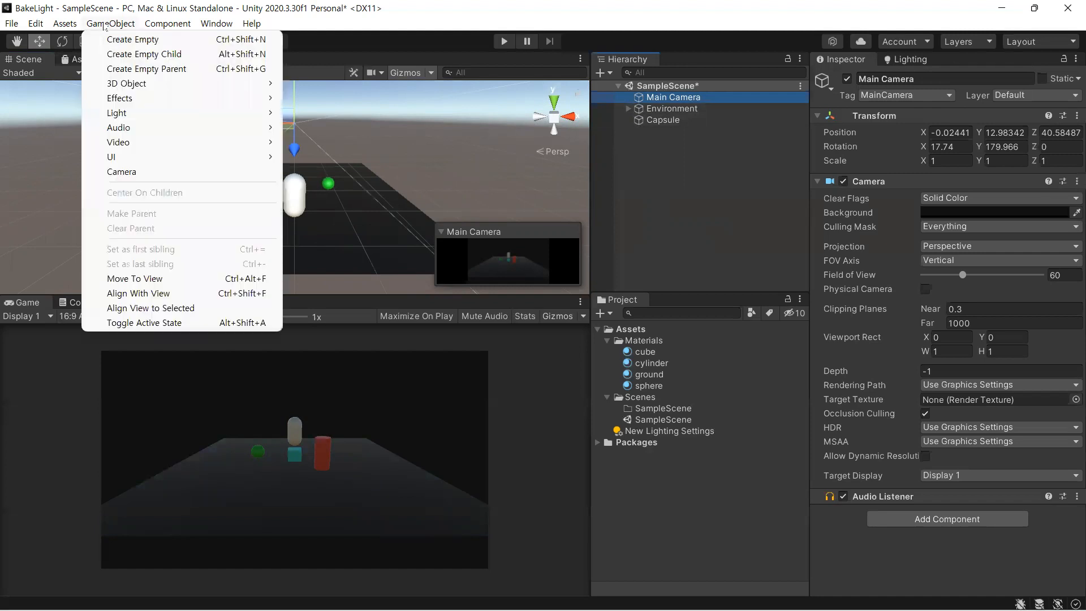
left_click(139, 295)
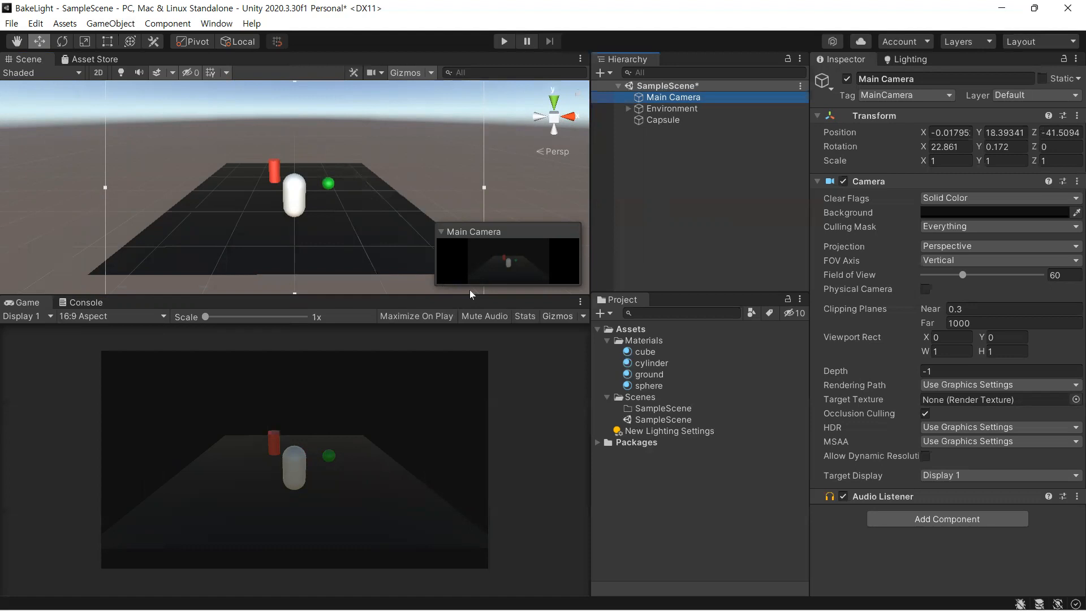
Create an empty root object named Lights and reset its transform
left_click(643, 143)
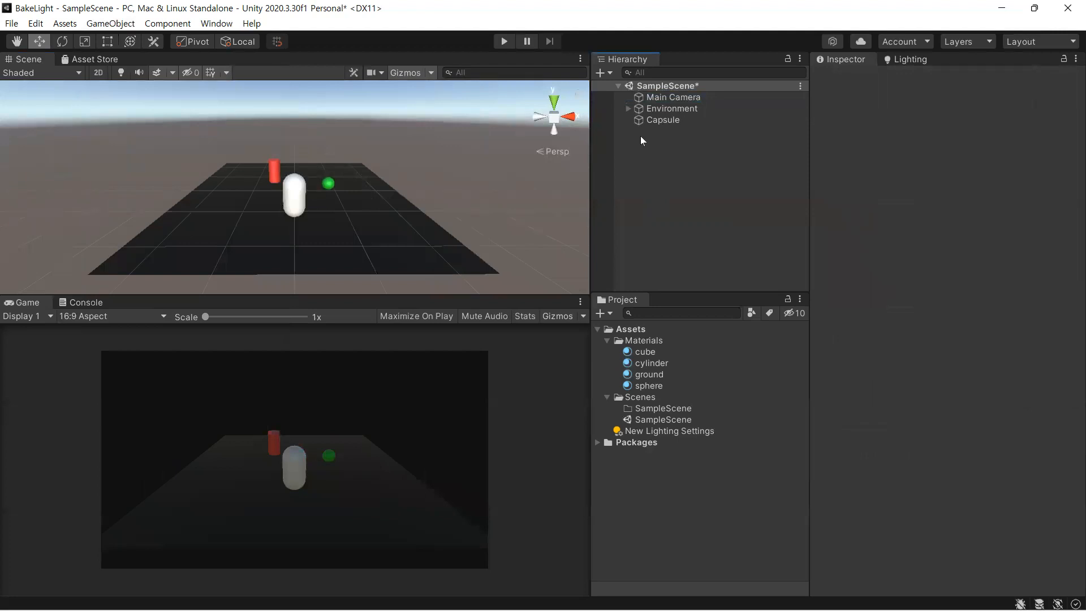
right_click(641, 138)
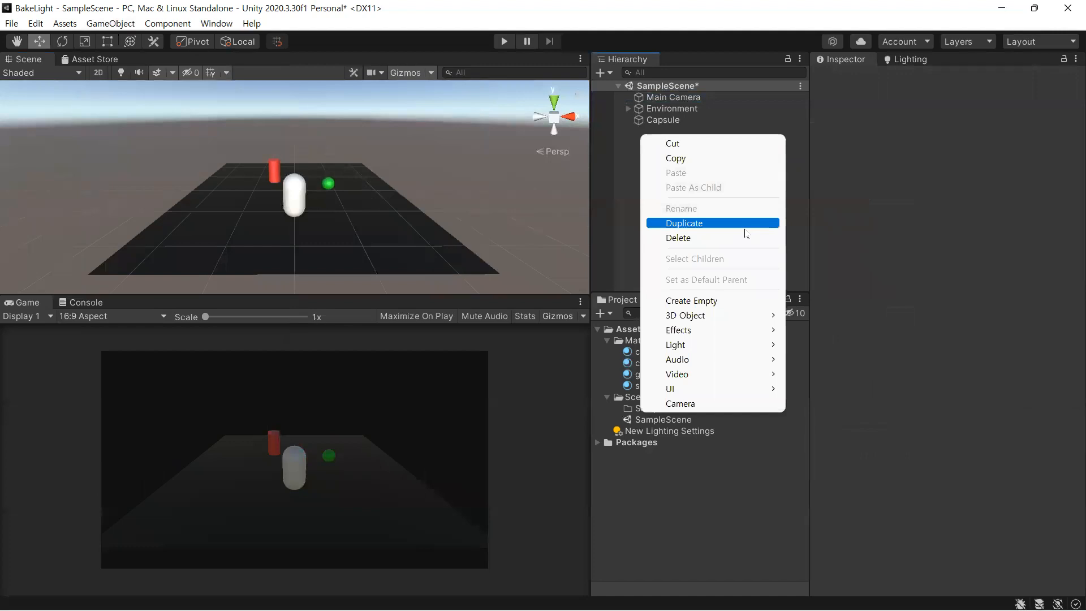
left_click(730, 302)
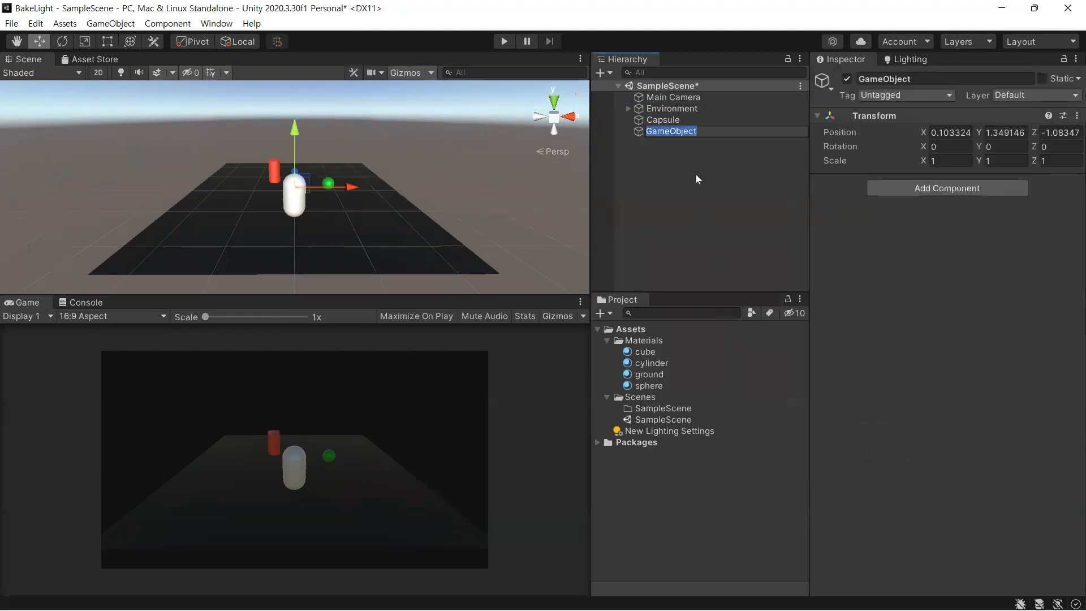
type("Lights")
key("Return")
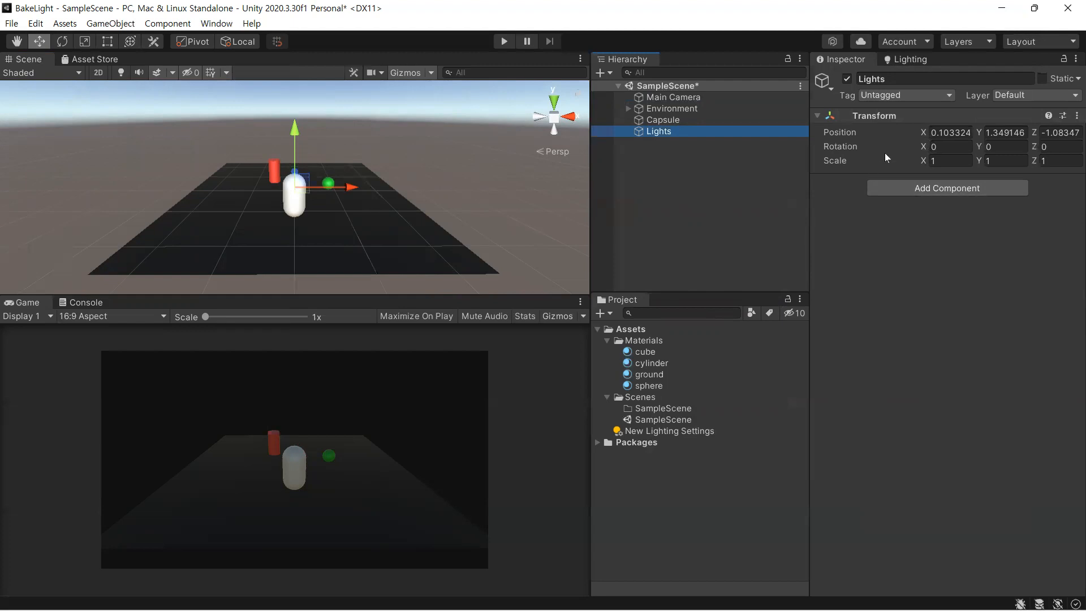
left_click(1071, 117)
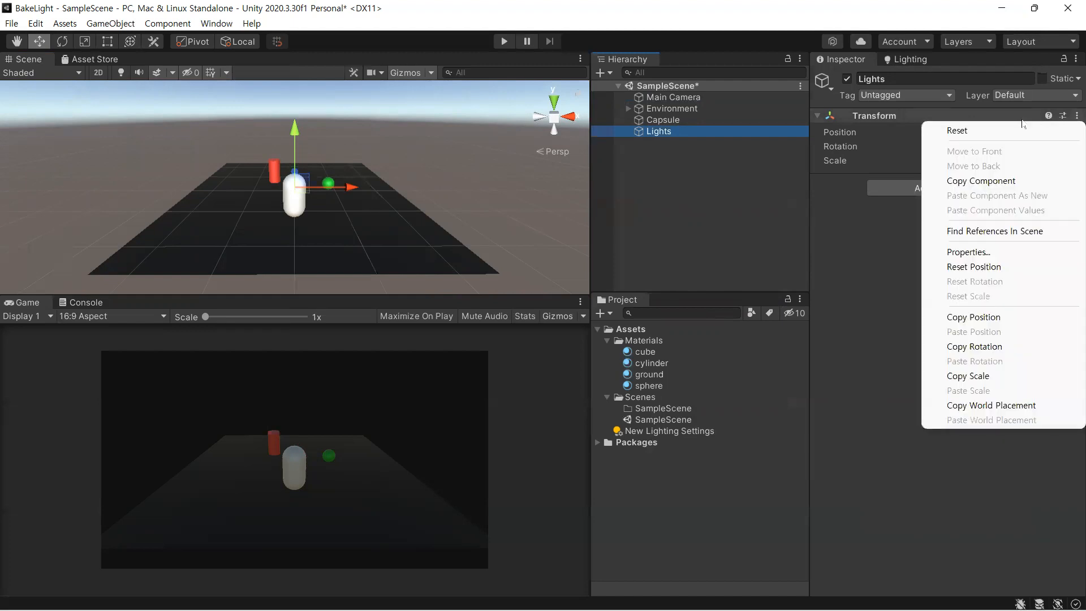
left_click(972, 131)
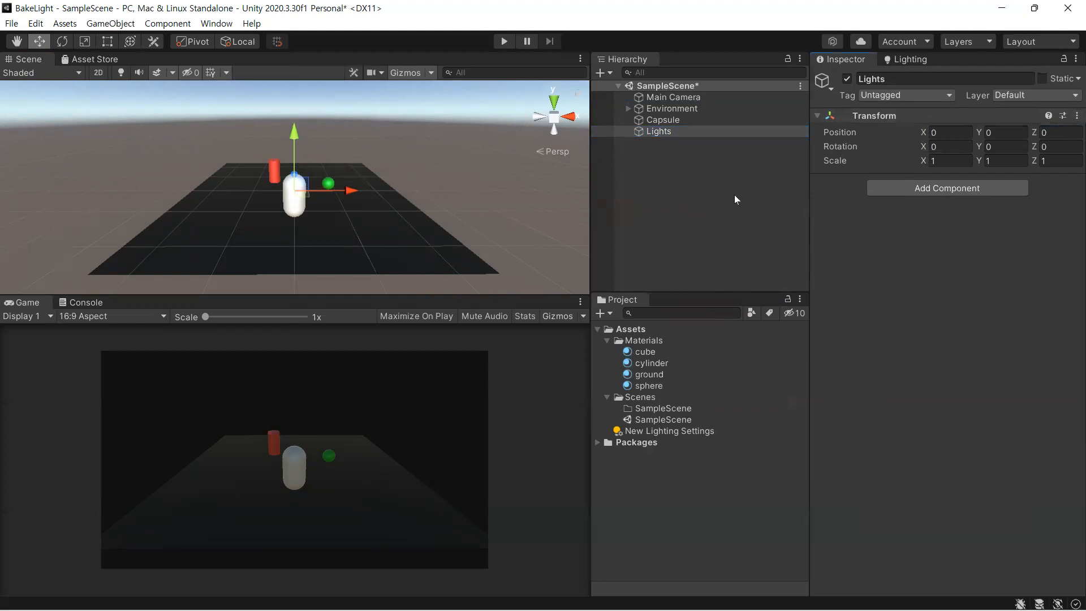
Add a point light to the scene and name it PLight1
left_click(599, 73)
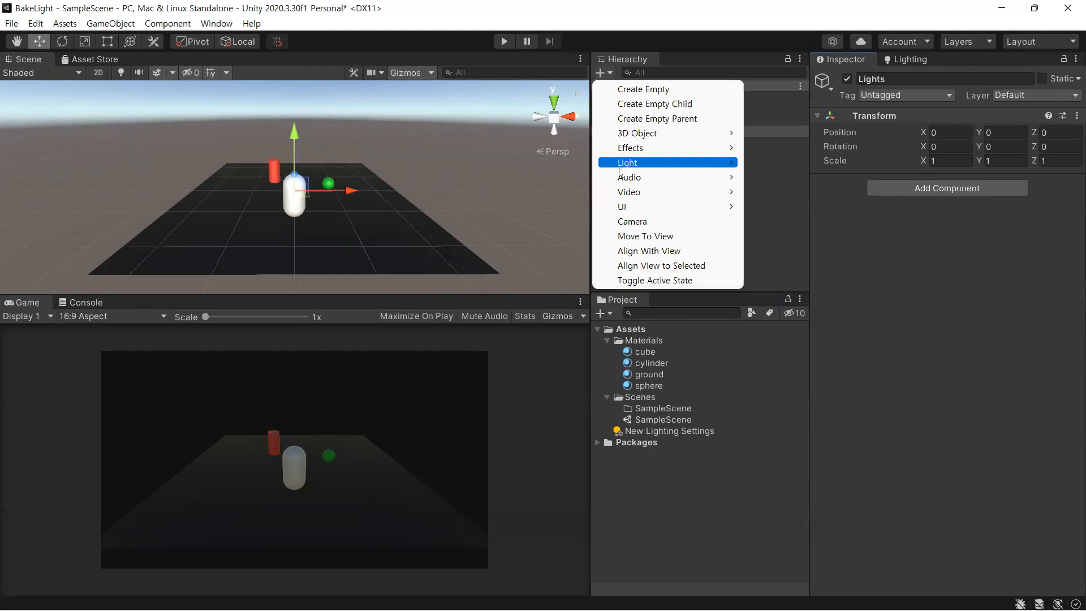
mouse_move(645, 165)
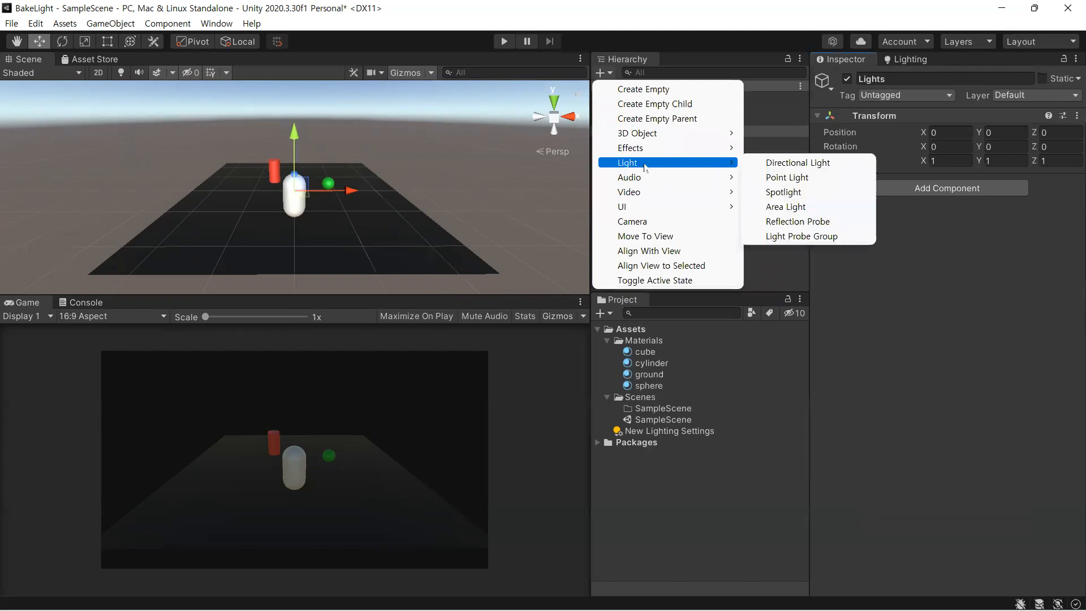
left_click(790, 177)
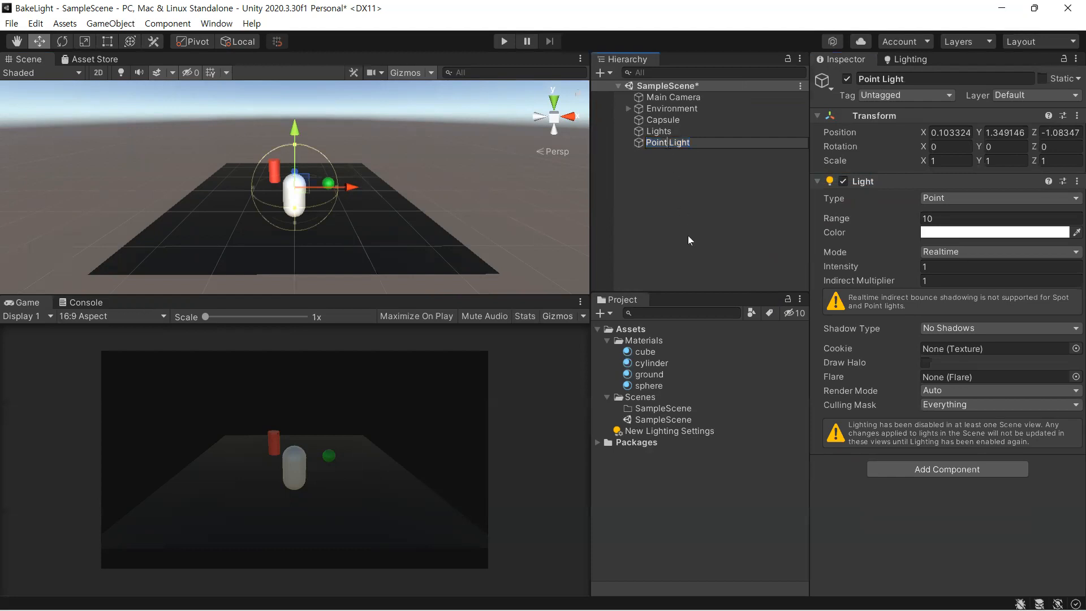
key("BackSpace")
key("BackSpace")
key("BackSpace")
key("BackSpace")
key("BackSpace")
type("P")
key("Delete")
type("1")
key("Return")
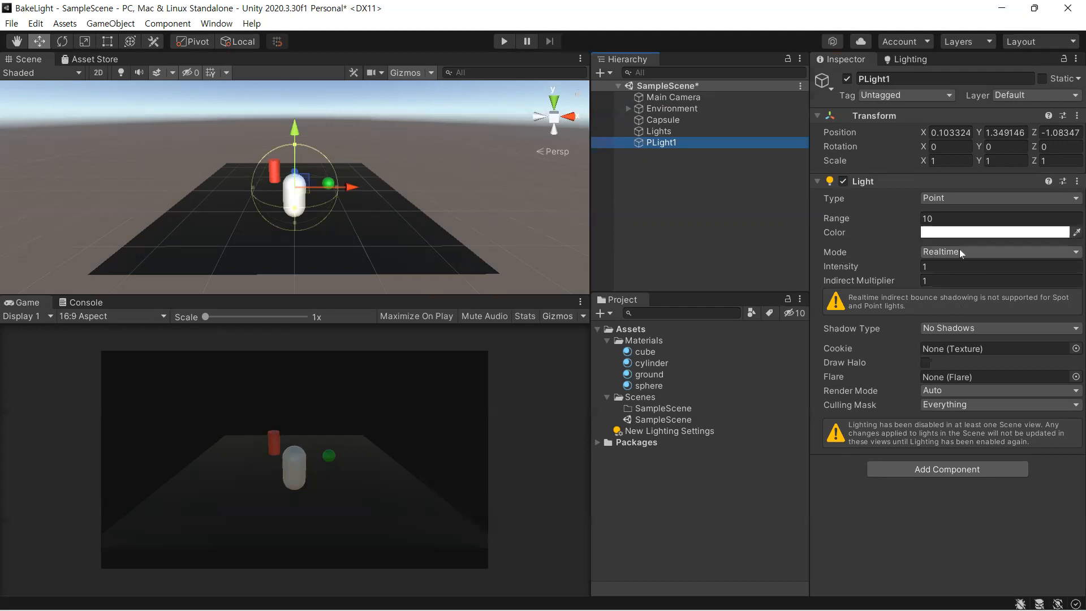
Set the intensity of PLight1 to 10
left_click(931, 264)
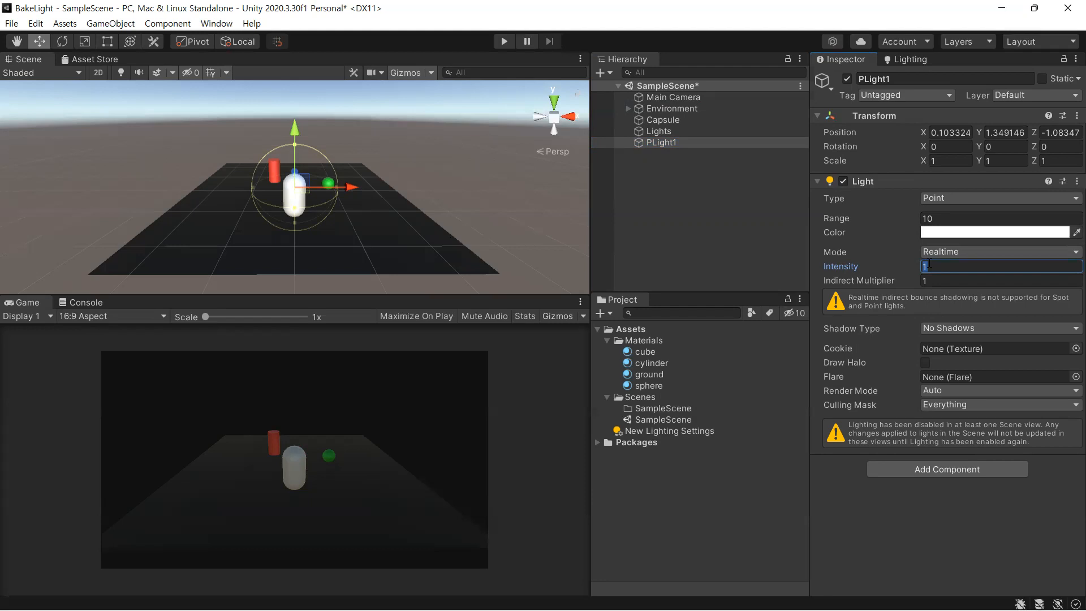
type("10")
left_click(660, 142)
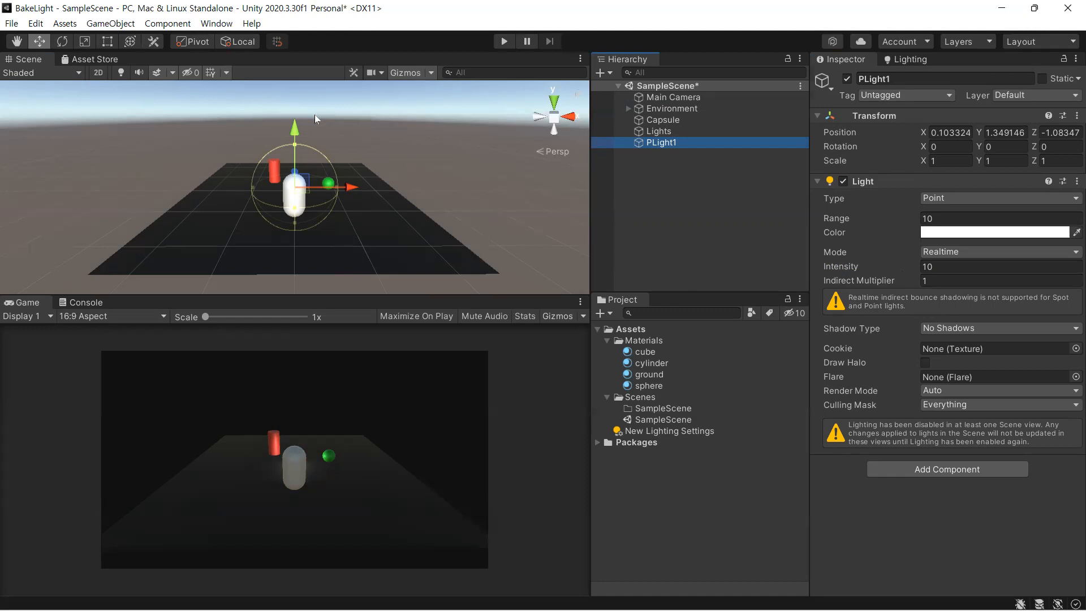
Raise PLight1 to a Y position of 4.5 and enlarge its range to about 23.7
left_click_drag(293, 130, 258, 117)
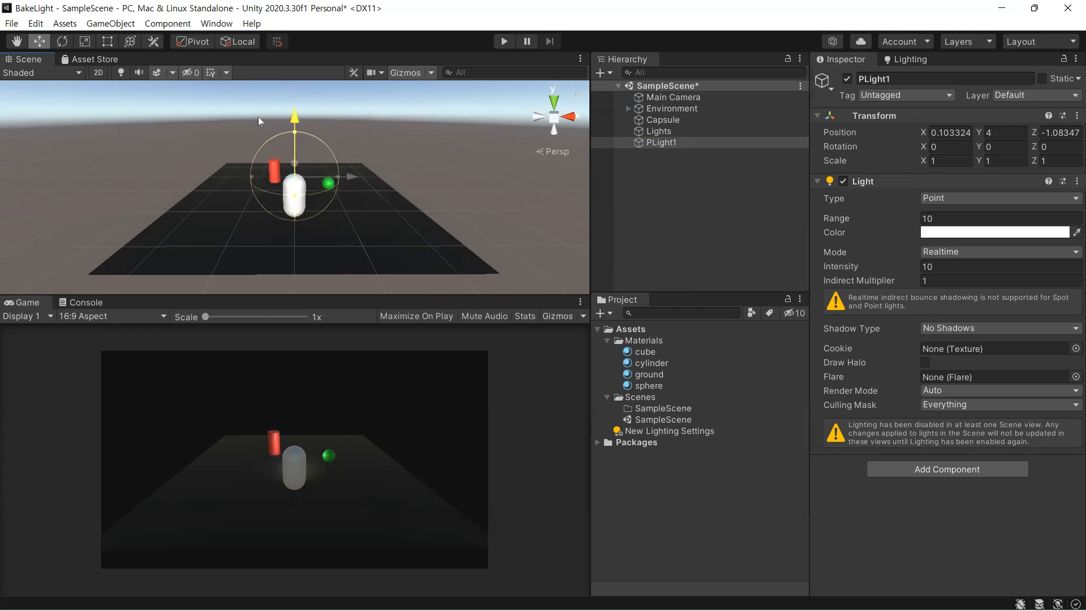
left_click_drag(258, 117, 259, 116)
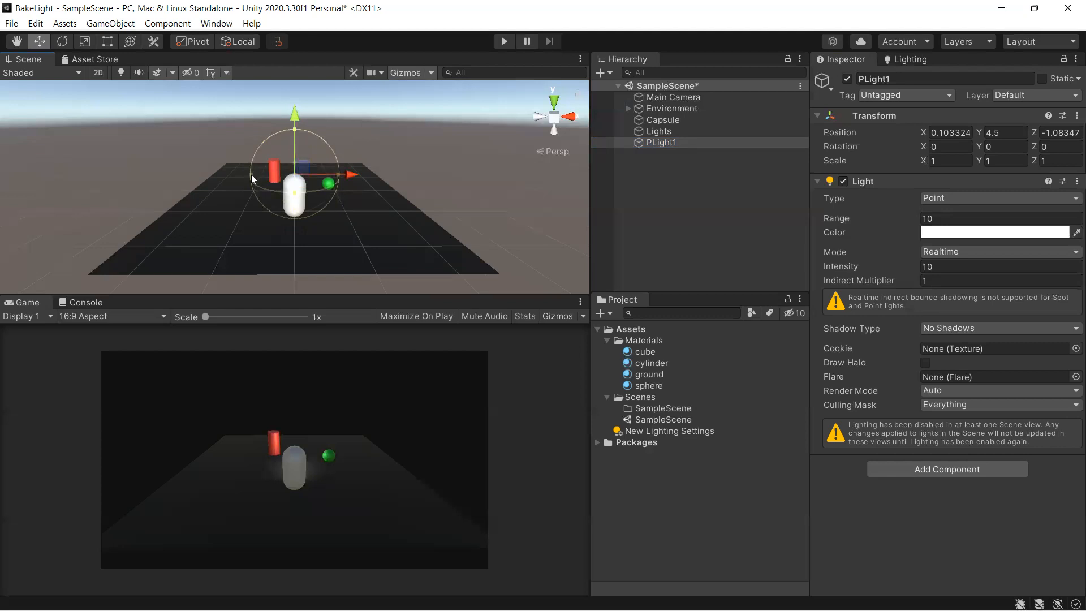
left_click_drag(250, 176, 212, 178)
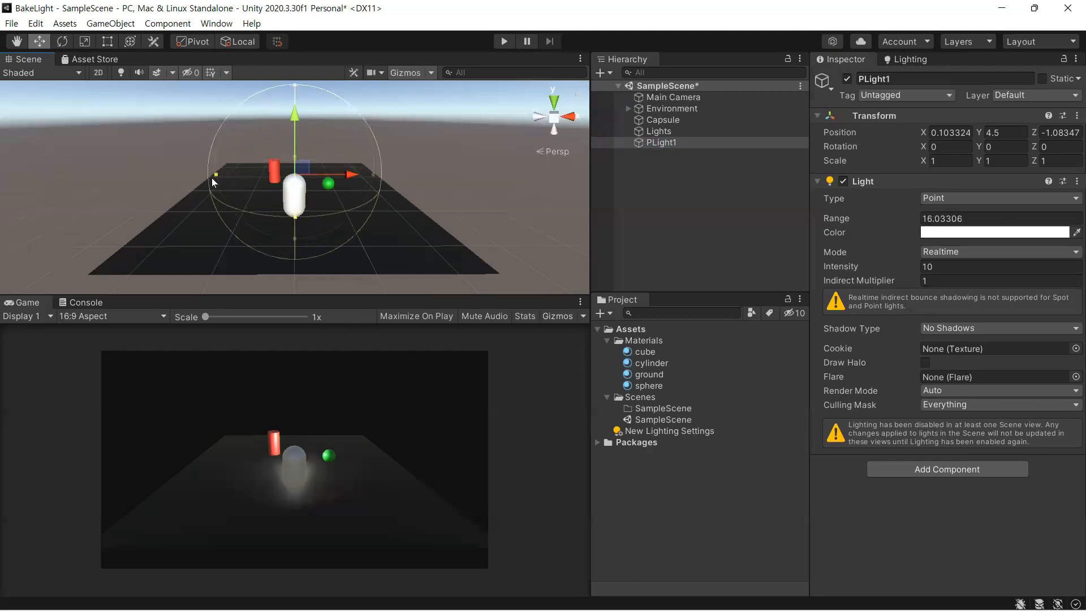
left_click_drag(378, 173, 398, 175)
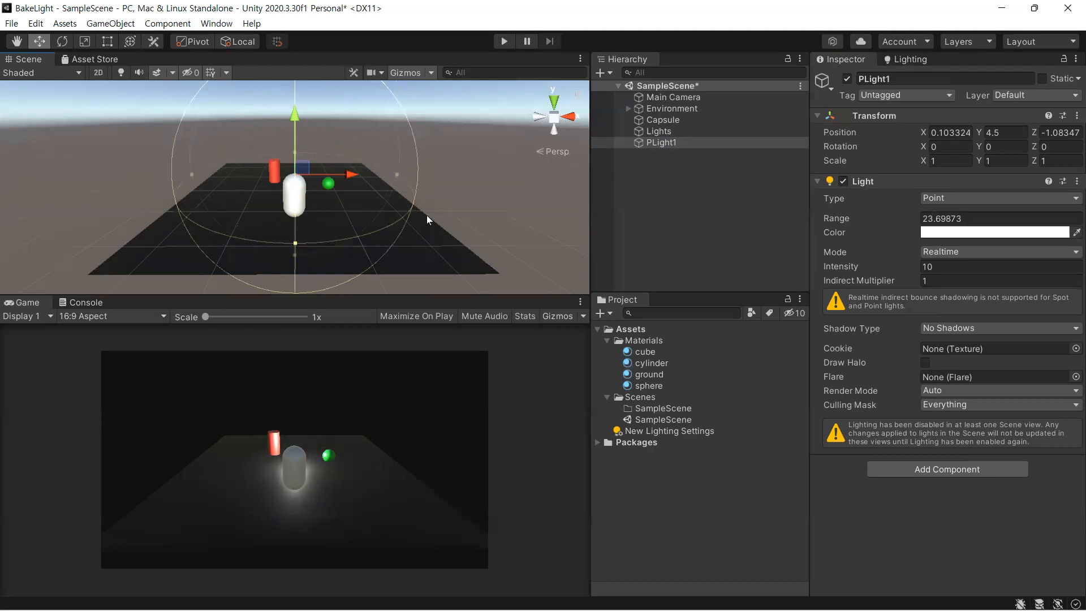
Duplicate PLight1 twice so the scene has three identical point lights
left_click_drag(435, 199, 251, 214, "alt")
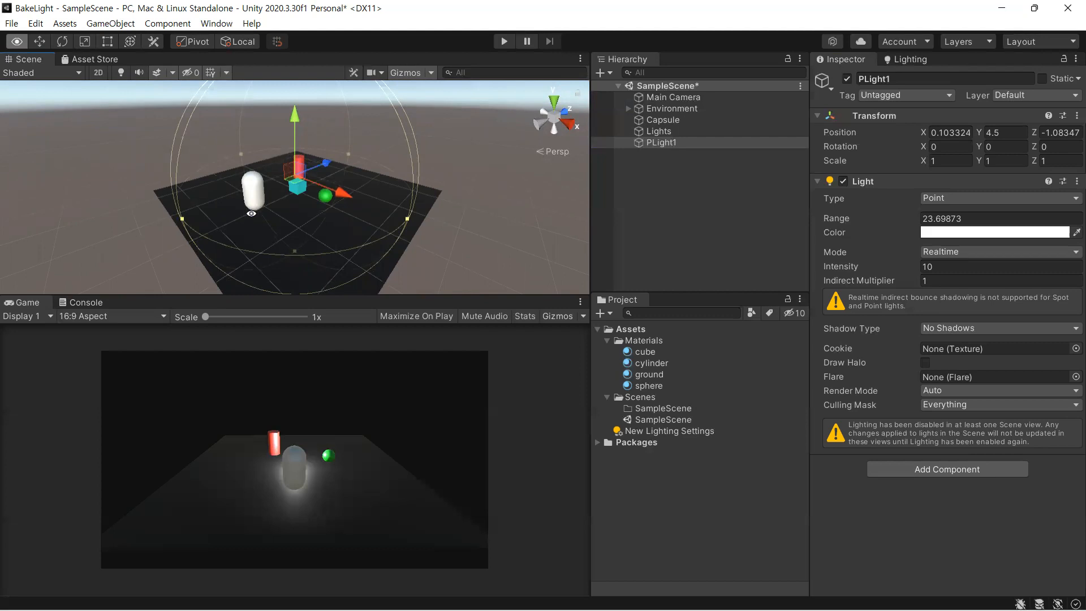
left_click_drag(251, 213, 253, 215, "alt")
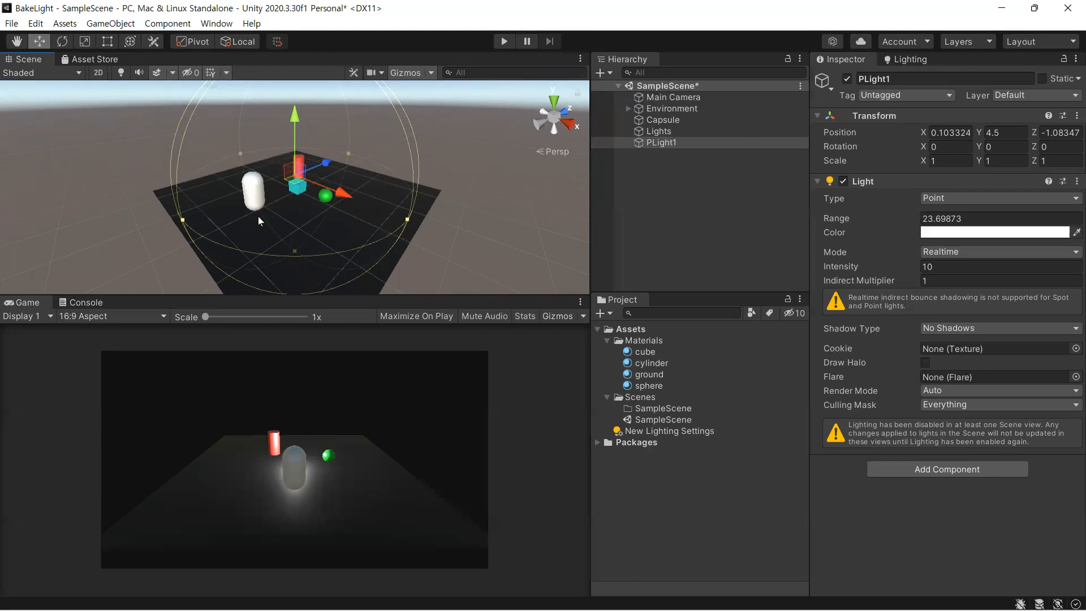
left_click(667, 143)
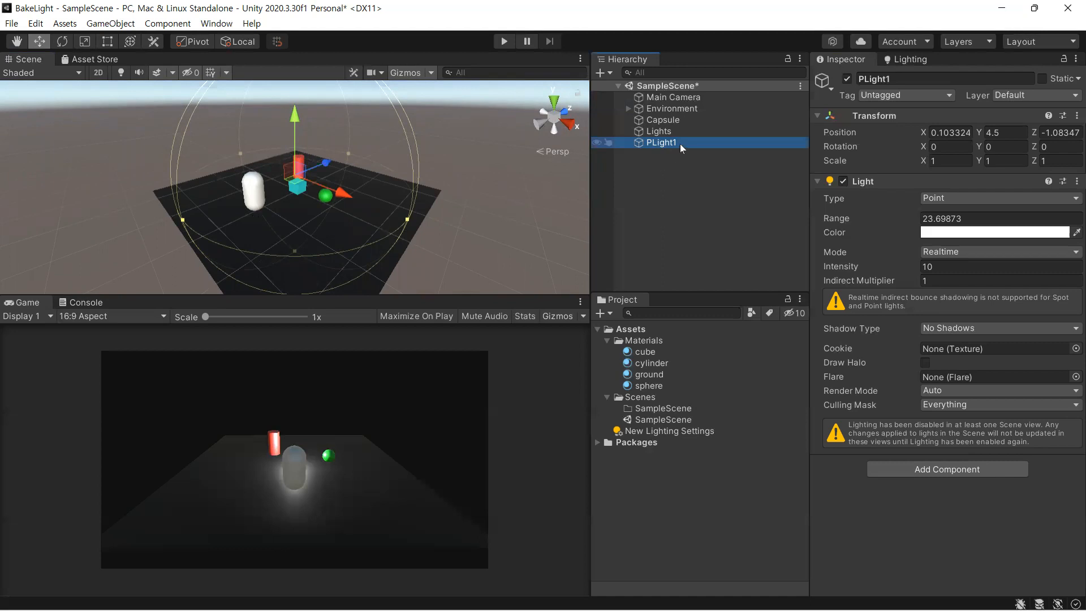
key("ctrl+d")
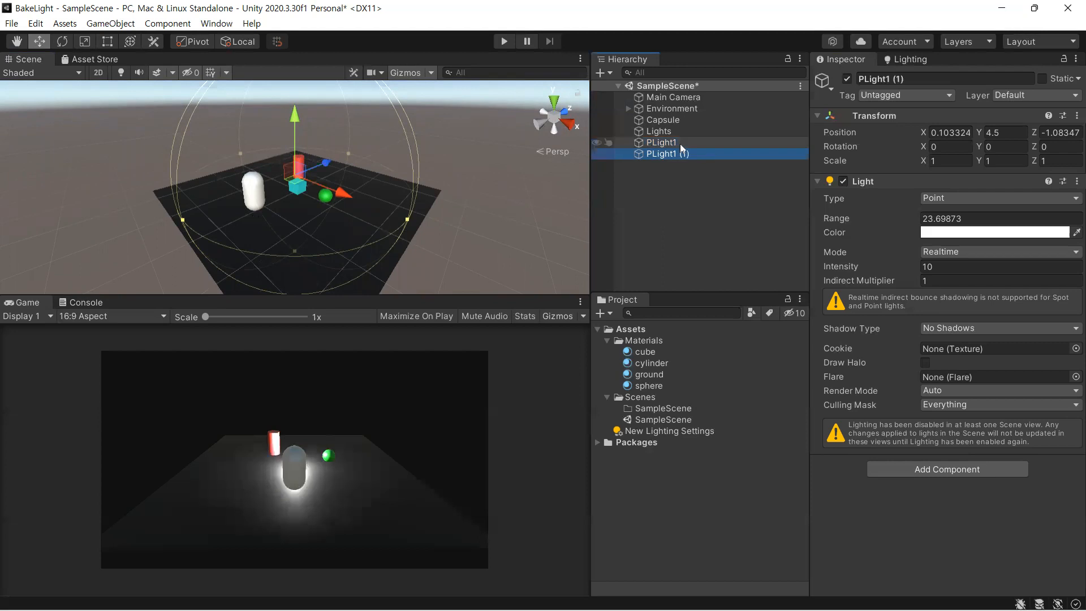
key("ctrl+d")
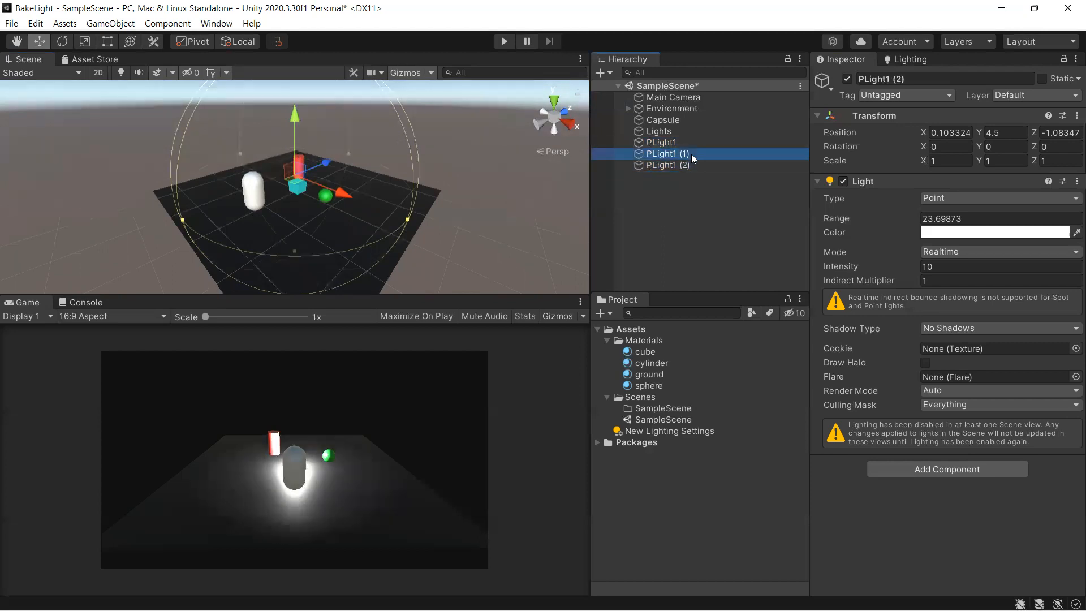
Rename the first duplicated point light as PLight2
left_click(915, 78)
left_click(915, 78)
key("BackSpace")
key("BackSpace")
key("BackSpace")
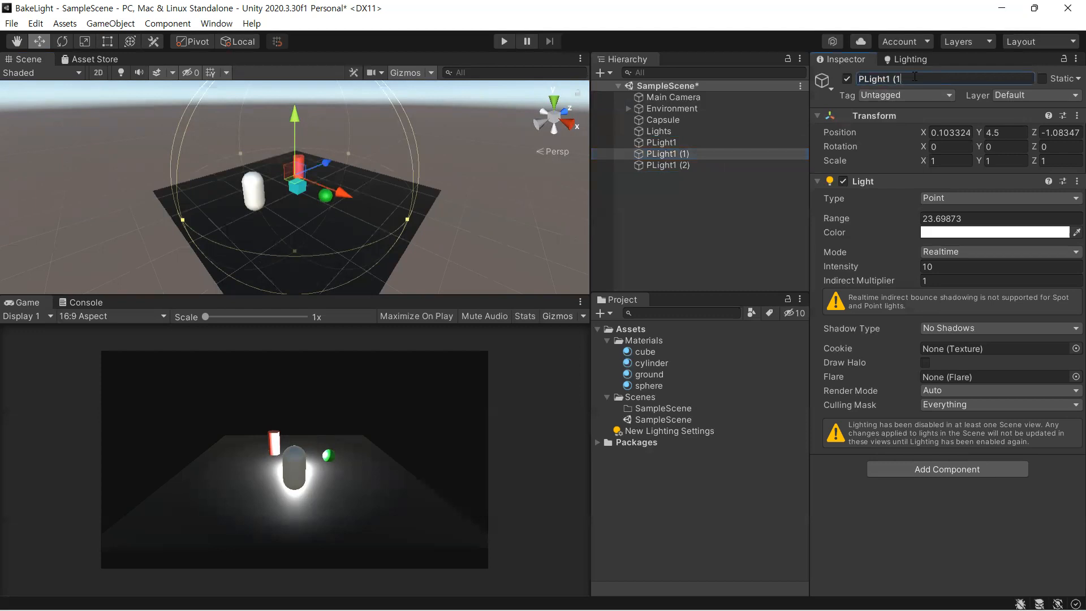
key("BackSpace")
type("2")
Rename the second duplicated point light as PLight3
left_click(701, 165)
left_click(915, 80)
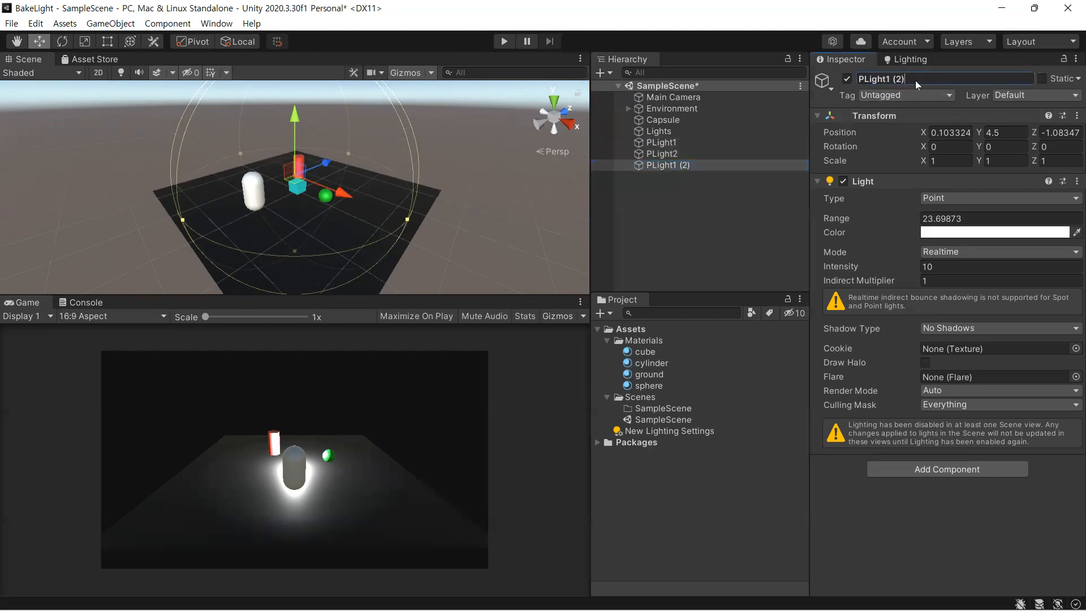
key("BackSpace")
key("BackSpace")
key("BackSpace")
key("BackSpace")
key("BackSpace")
type("3")
key("Return")
Set PLight2's light color to green (39E31B)
left_click(679, 154)
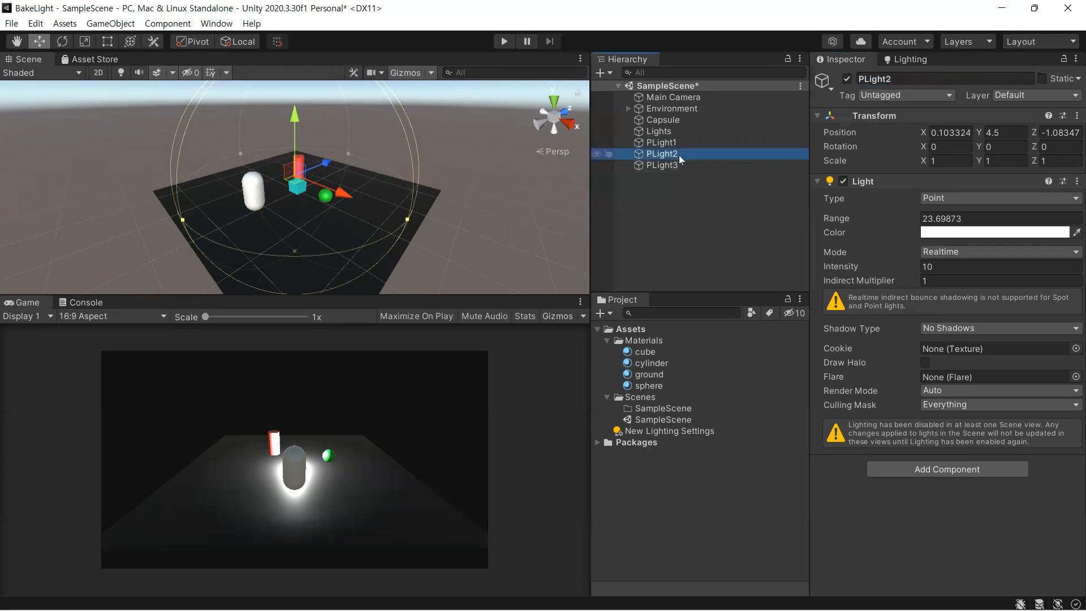
left_click(955, 233)
left_click(974, 281)
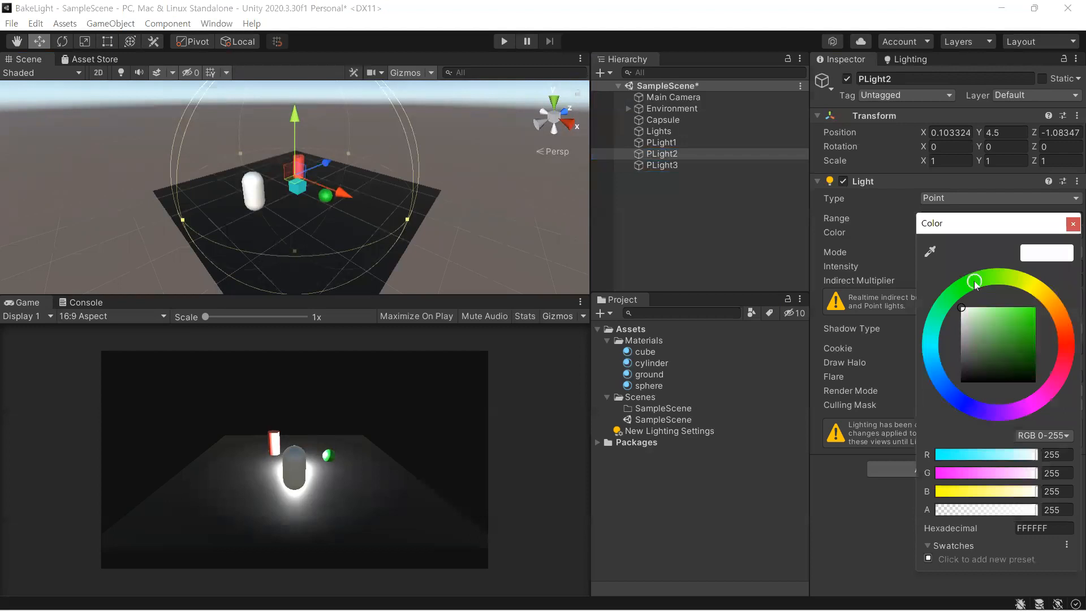
left_click_drag(1033, 323, 1036, 314)
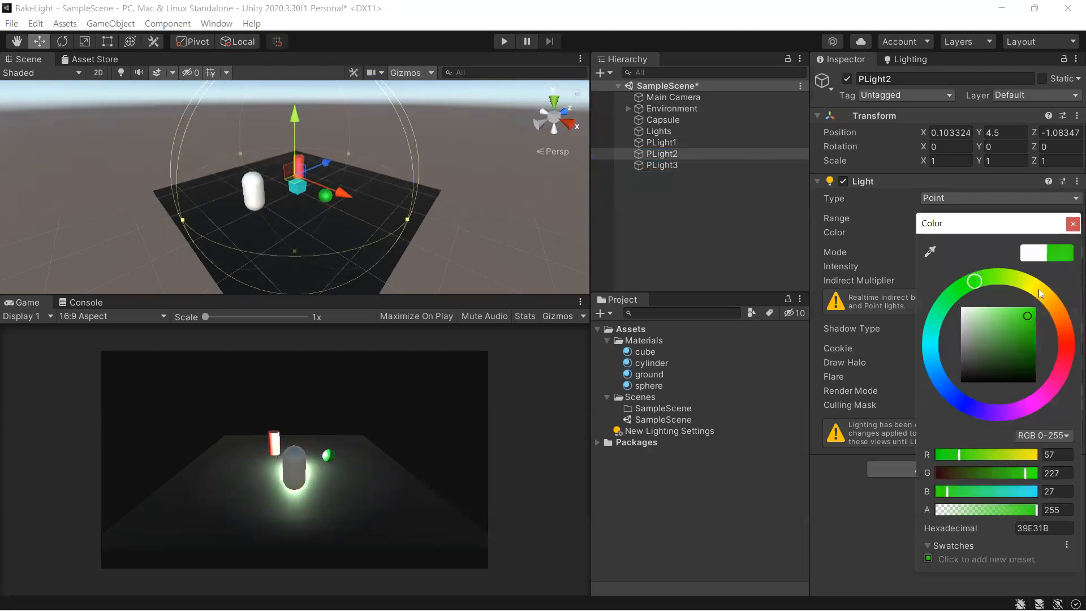
left_click(1073, 224)
Set PLight3's light color to red (FB0909)
left_click(677, 164)
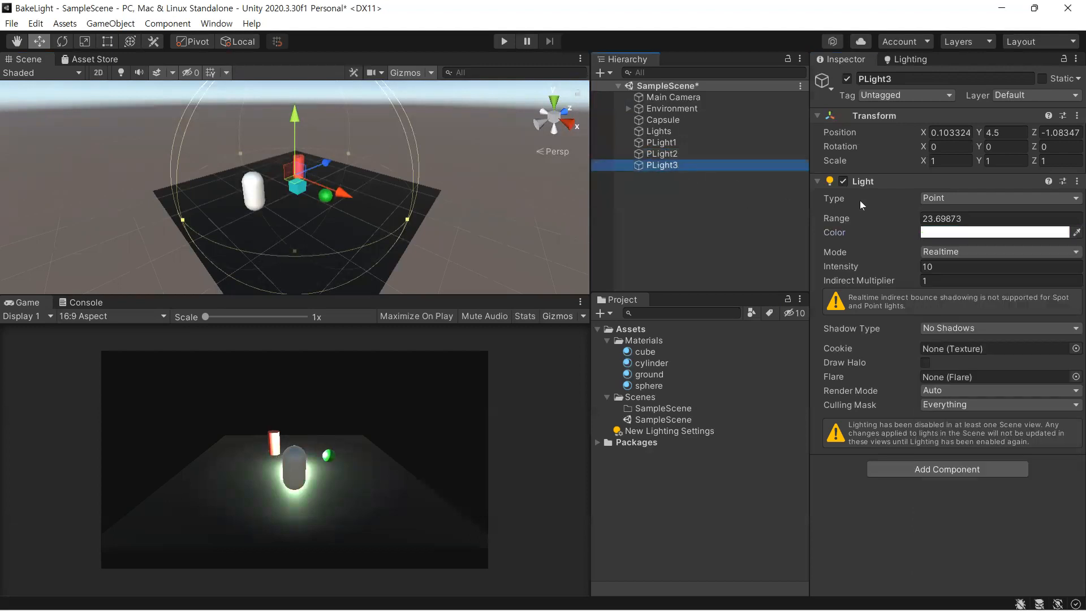
left_click(939, 236)
left_click_drag(1033, 324, 1033, 307)
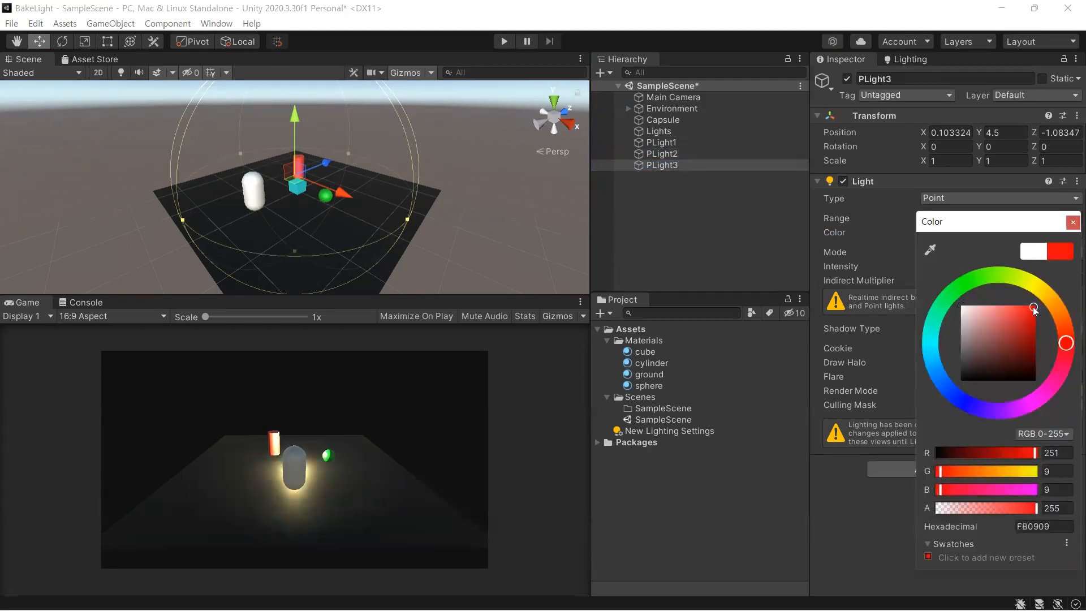
left_click(1073, 222)
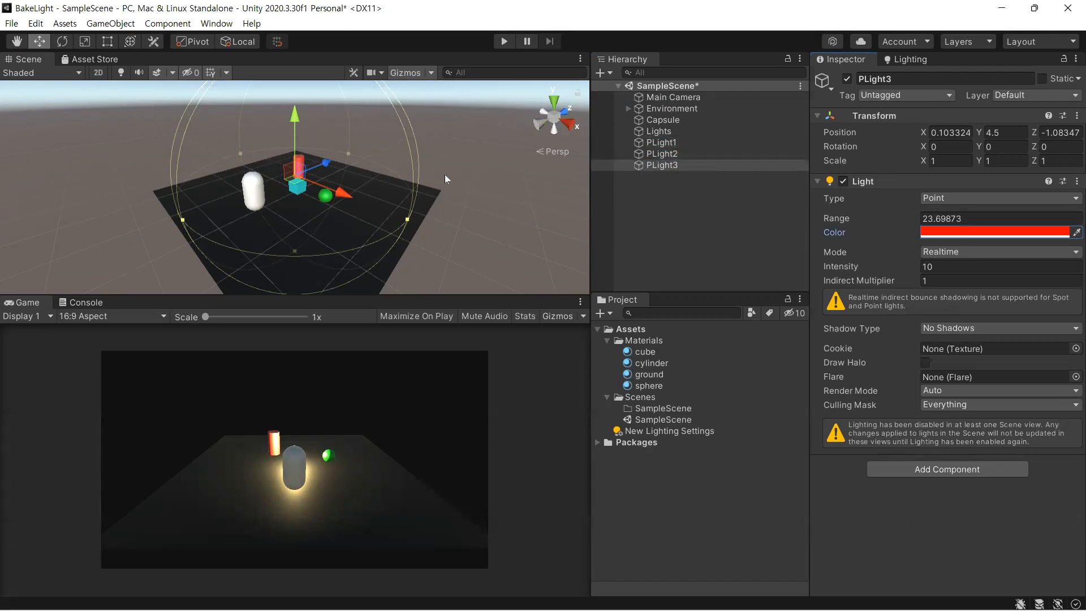
Spread the colored lights apart in top view, moving PLight3 to about X -10.5, Z -5.6 and PLight2 to about X 11.2, Z -13.1
left_click(555, 102)
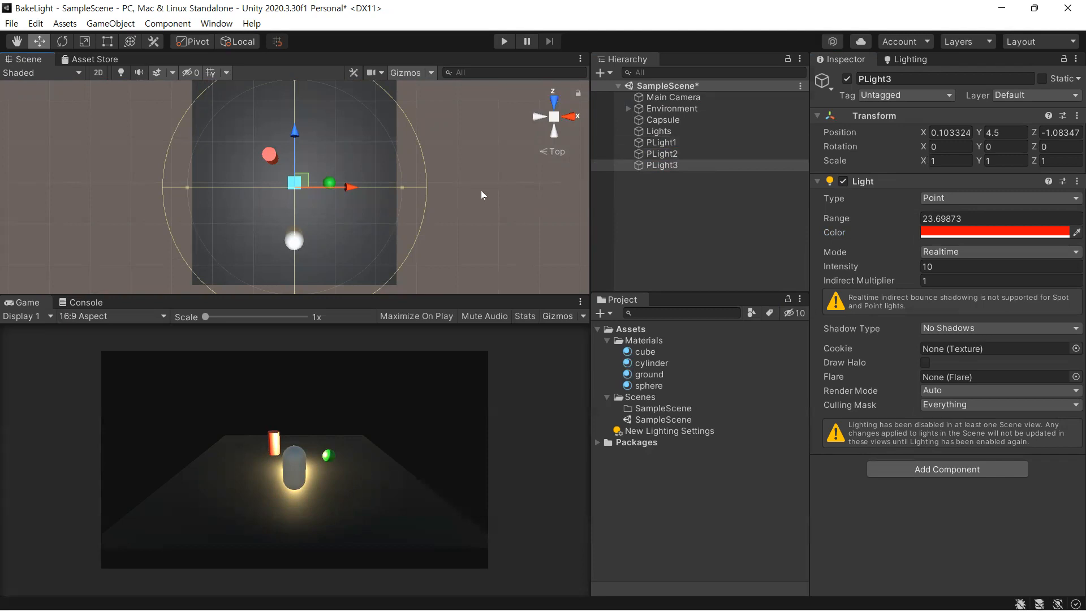
left_click_drag(307, 180, 250, 207)
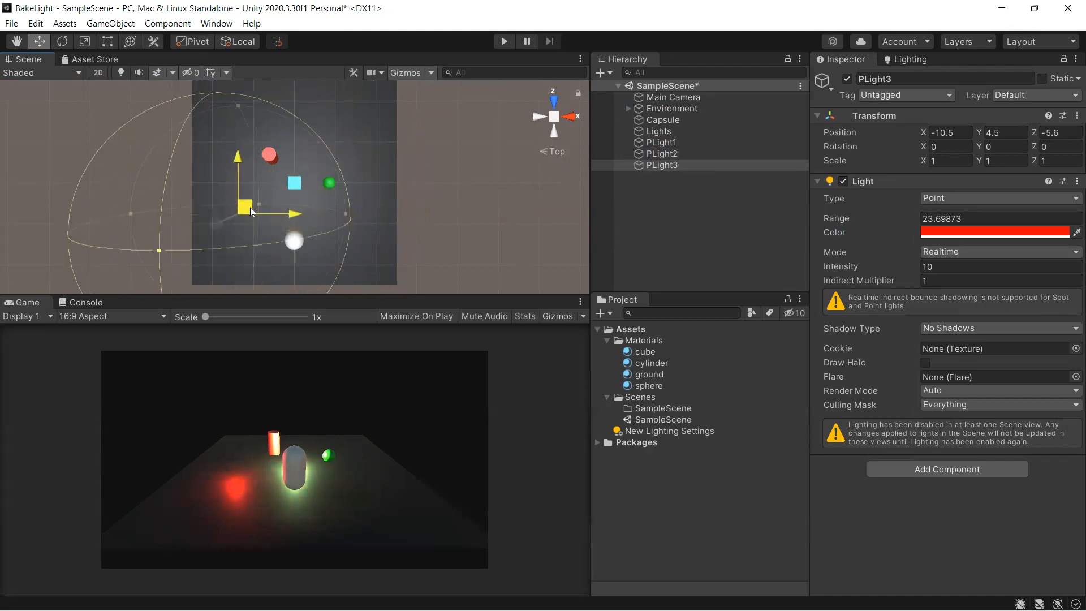
left_click(662, 152)
left_click_drag(302, 179, 355, 234)
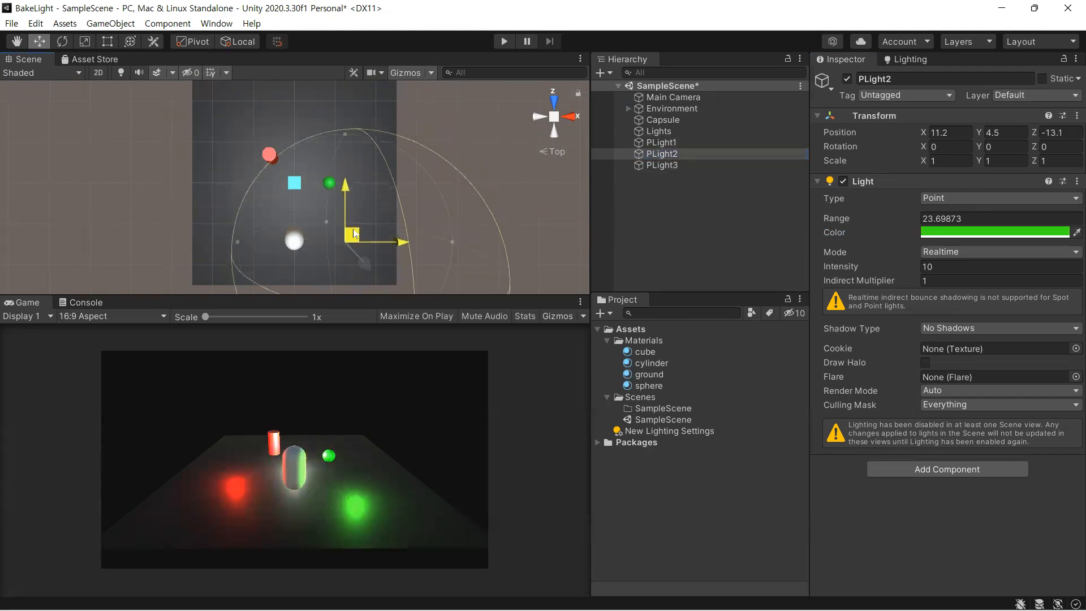
Move PLight1 to the far side of the cube, roughly in line with the cube along the X axis
left_click(658, 142)
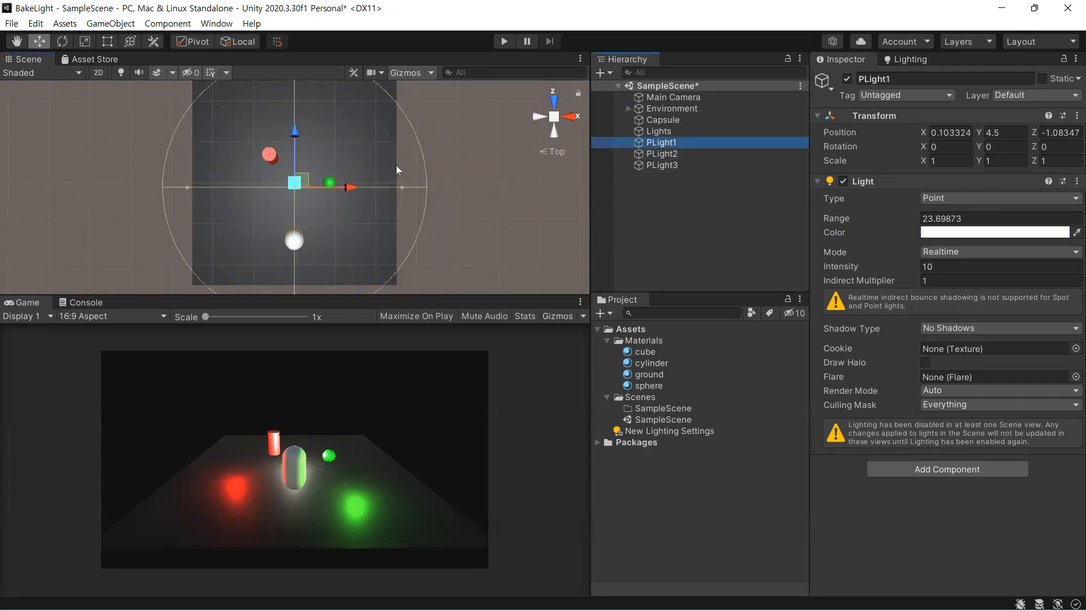
left_click_drag(353, 188, 365, 189)
mouse_move(311, 140)
left_mouse_down()
mouse_move(310, 119)
mouse_move(305, 133)
left_mouse_up()
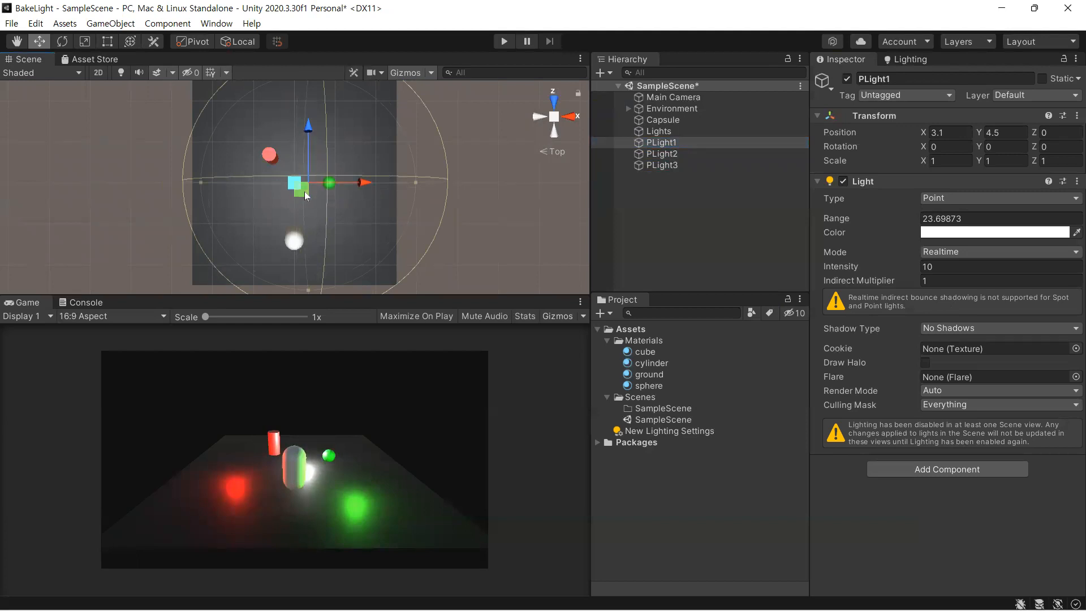
left_click_drag(305, 191, 302, 168)
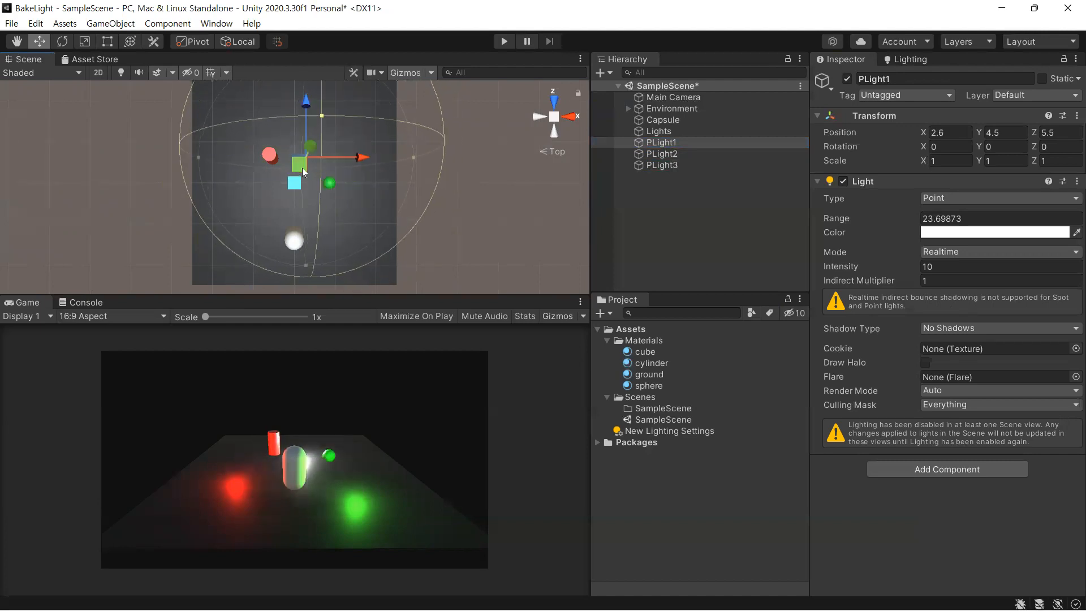
left_click(553, 118)
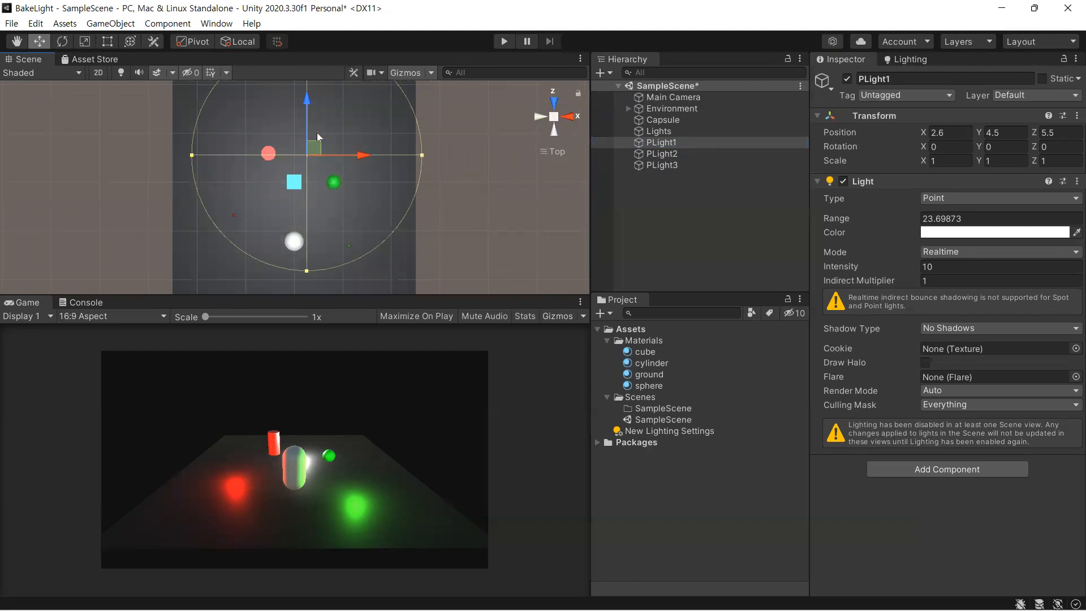
mouse_move(319, 139)
left_mouse_down()
mouse_move(332, 133)
mouse_move(319, 135)
mouse_move(325, 120)
mouse_move(322, 132)
left_mouse_up()
left_click_drag(950, 134, 915, 129)
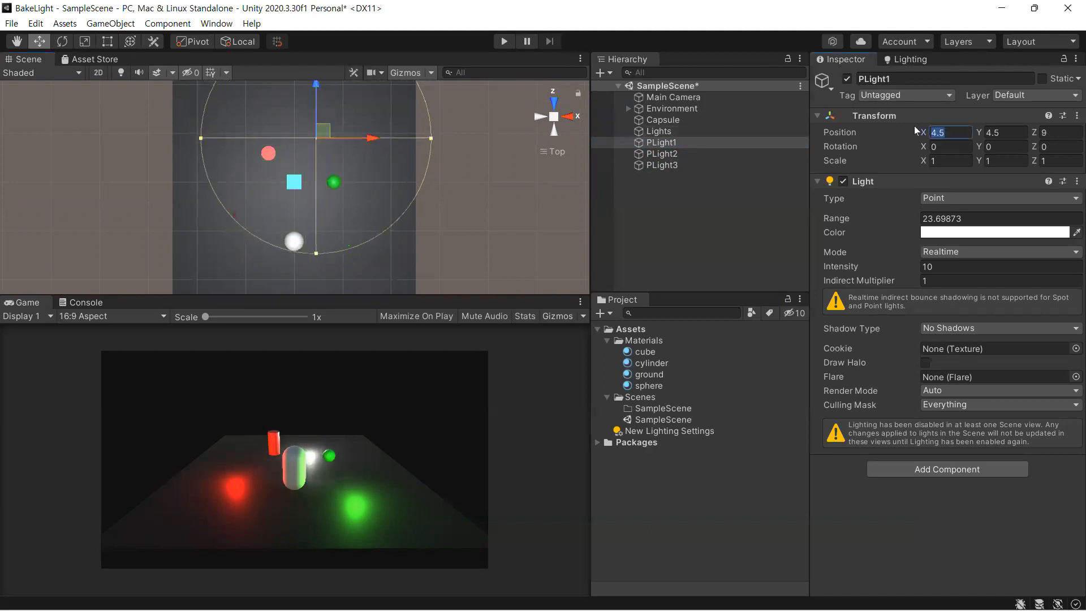
left_click_drag(1053, 134, 1033, 137)
mouse_move(320, 131)
left_mouse_down()
mouse_move(324, 116)
mouse_move(288, 104)
mouse_move(298, 130)
left_mouse_up()
Reposition PLight2 to about X 11.1, Z -9.3 and PLight3 to about X -11.8, Z -5.7
left_click(652, 154)
left_click_drag(355, 239, 365, 215)
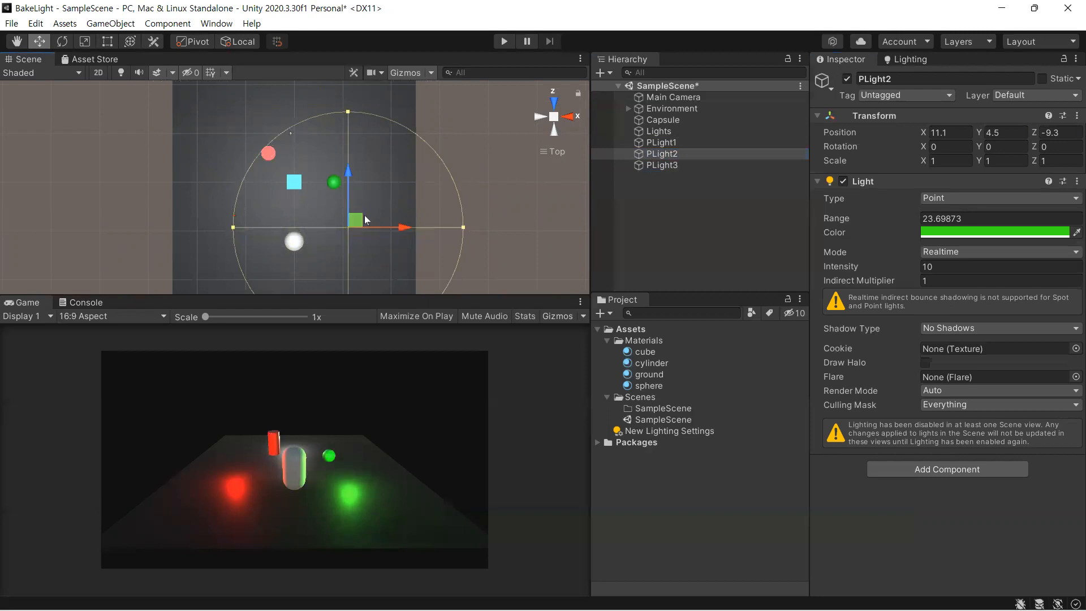
left_click(645, 168)
left_click_drag(241, 216, 244, 204)
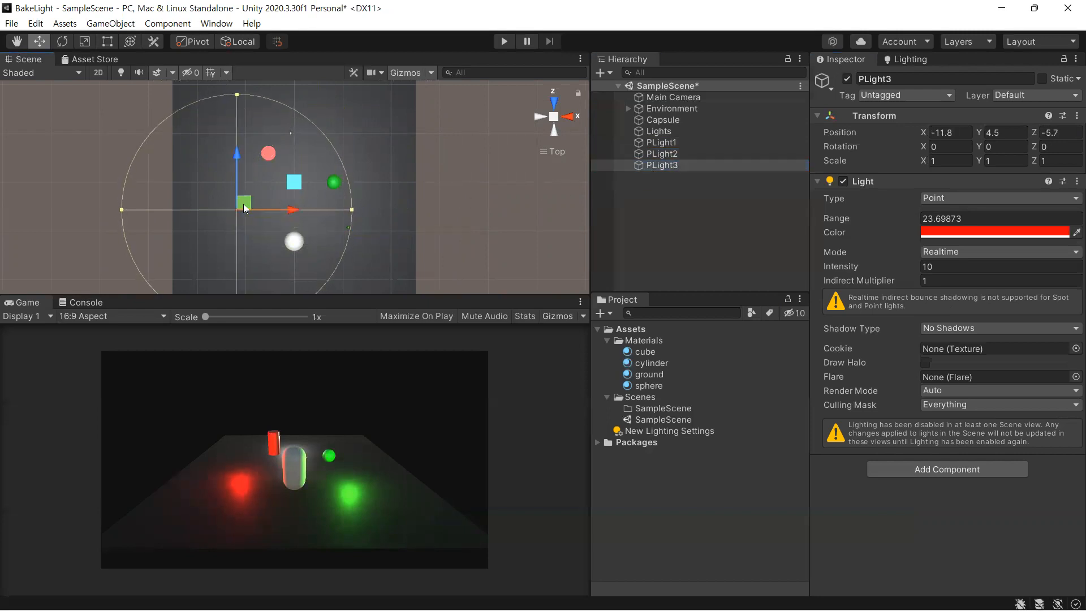
Add an area light at the root level of the scene, with no other object selected
left_click(649, 190)
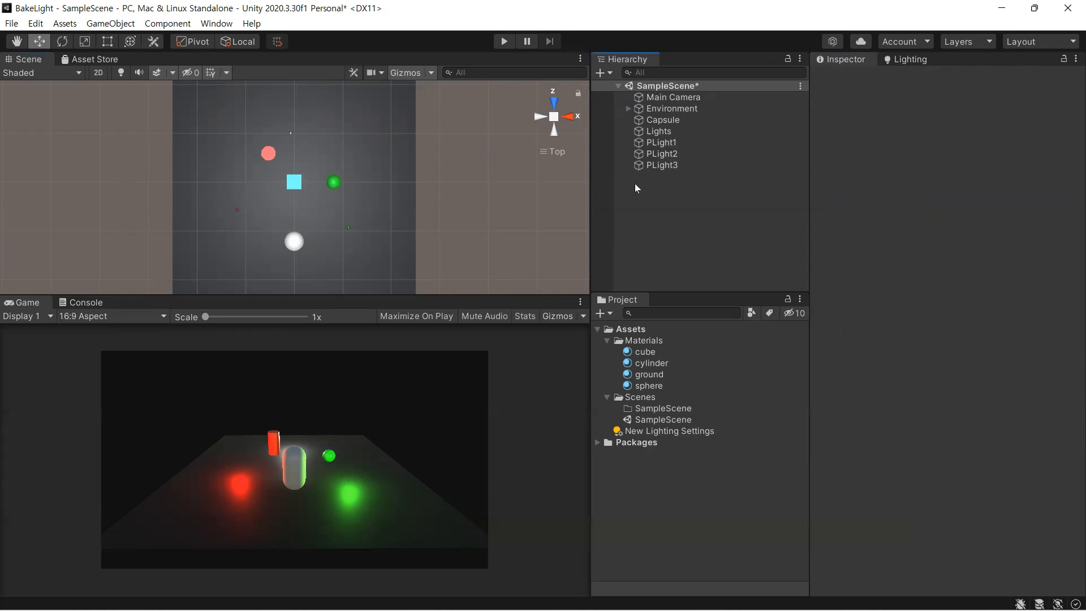
right_click(637, 184)
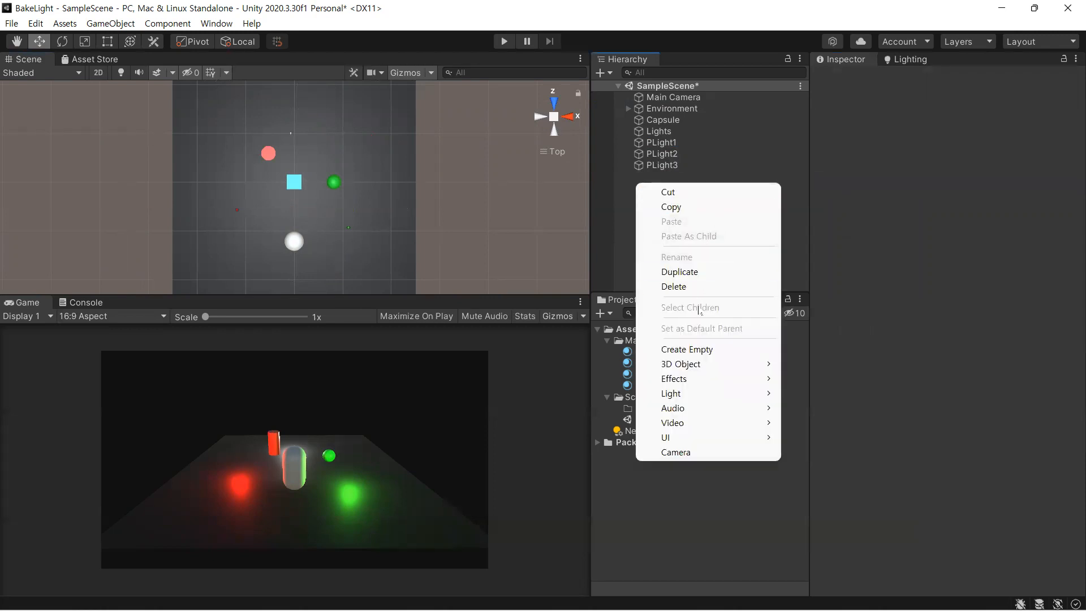
mouse_move(714, 400)
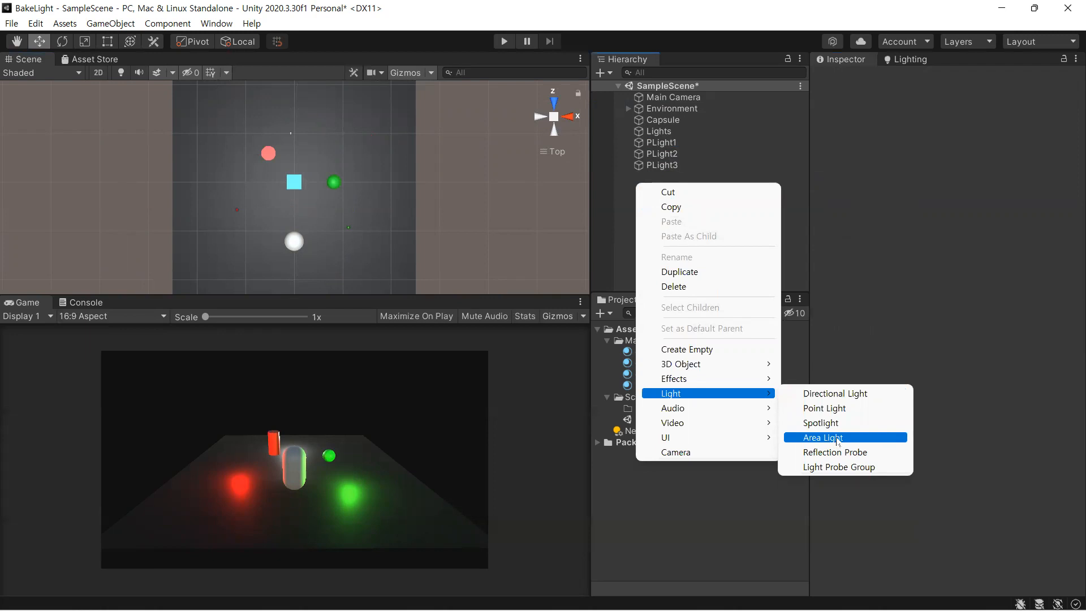
left_click(838, 438)
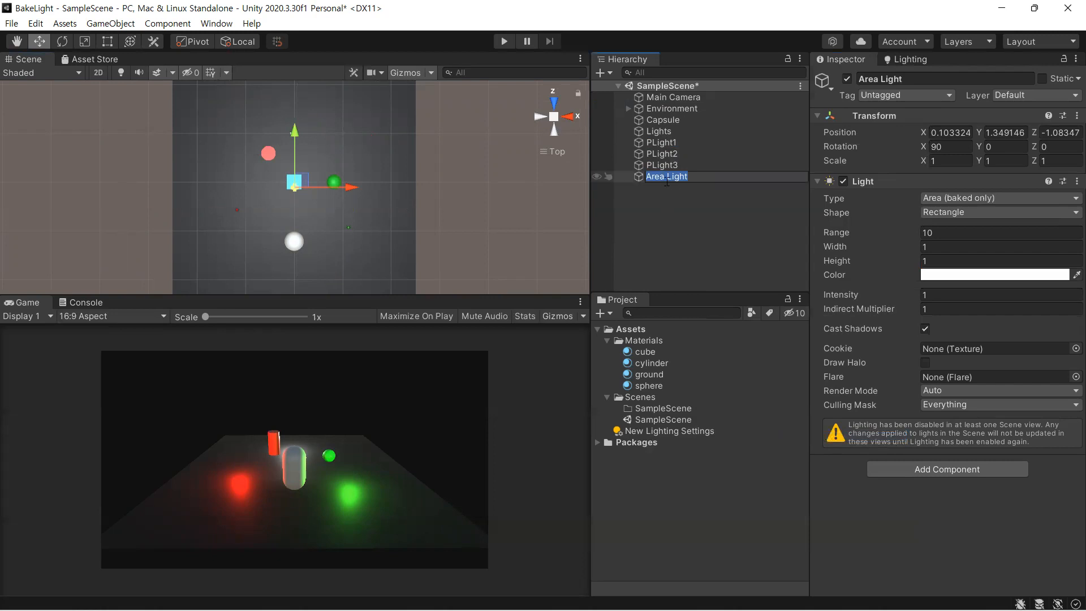
Rename the new area light as ALight1
left_click(664, 176)
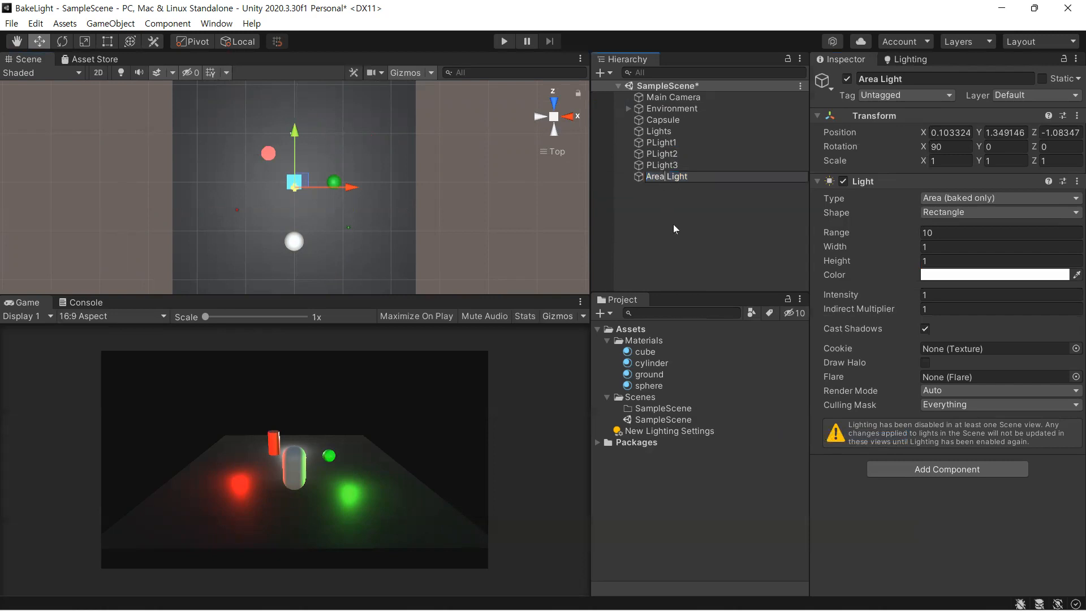
key("BackSpace")
key("BackSpace")
key("BackSpace")
key("Delete")
type("1")
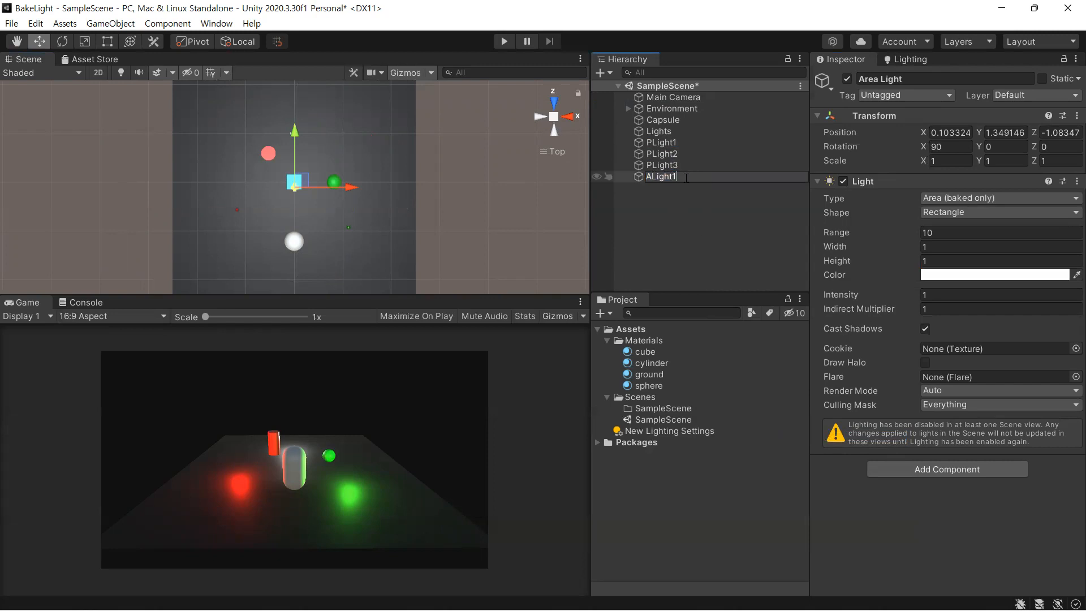
key("Return")
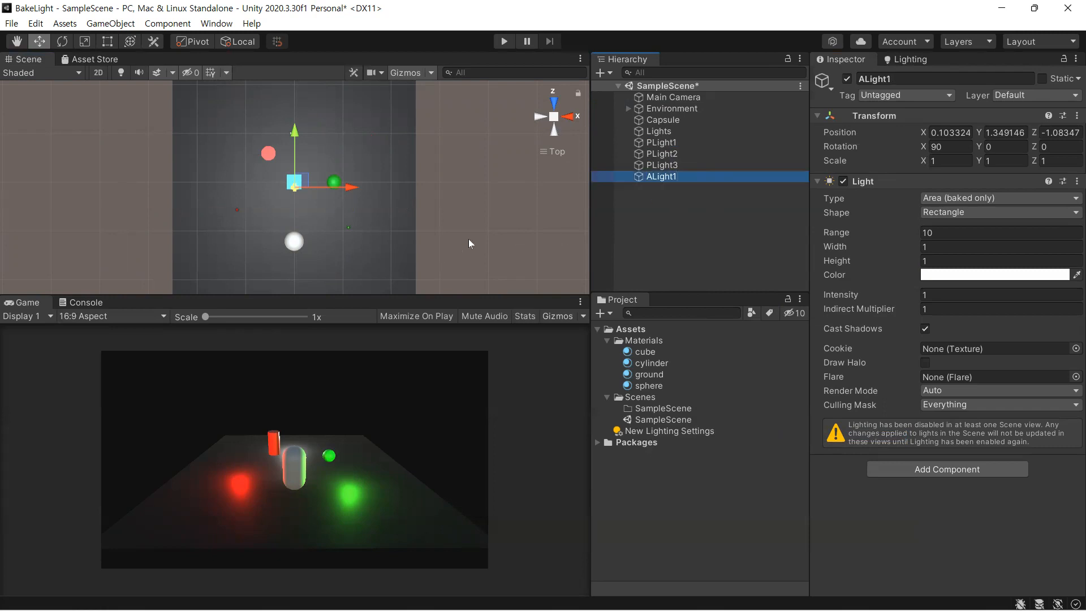
Focus on ALight1 and stretch its rectangle to a width of about 4.8 and a height of about 1.9
left_click(662, 165)
double_click(663, 176)
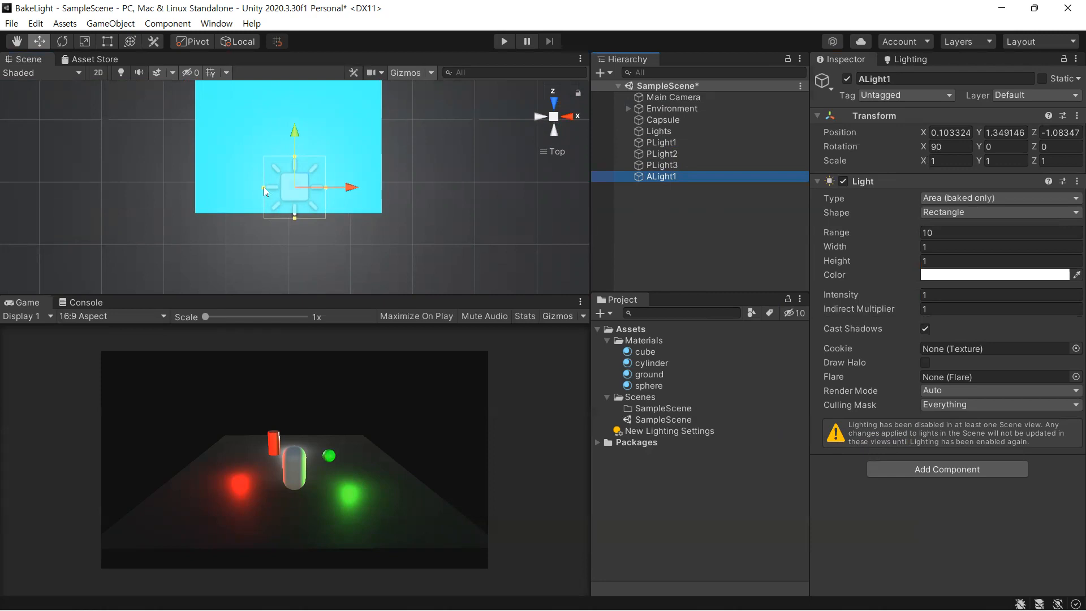
left_click_drag(265, 188, 146, 188)
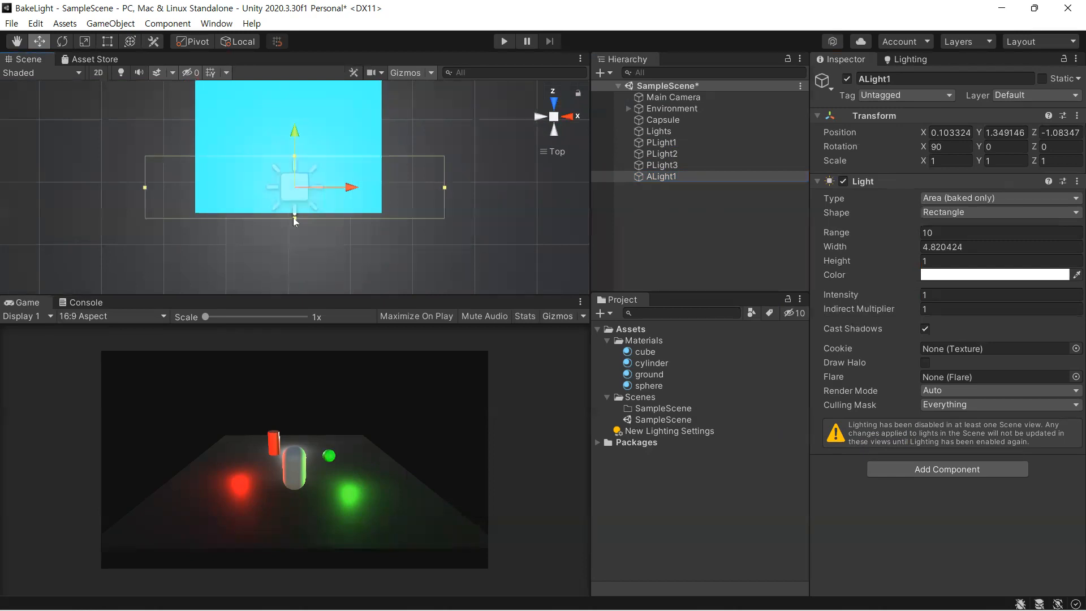
left_click_drag(296, 219, 299, 248)
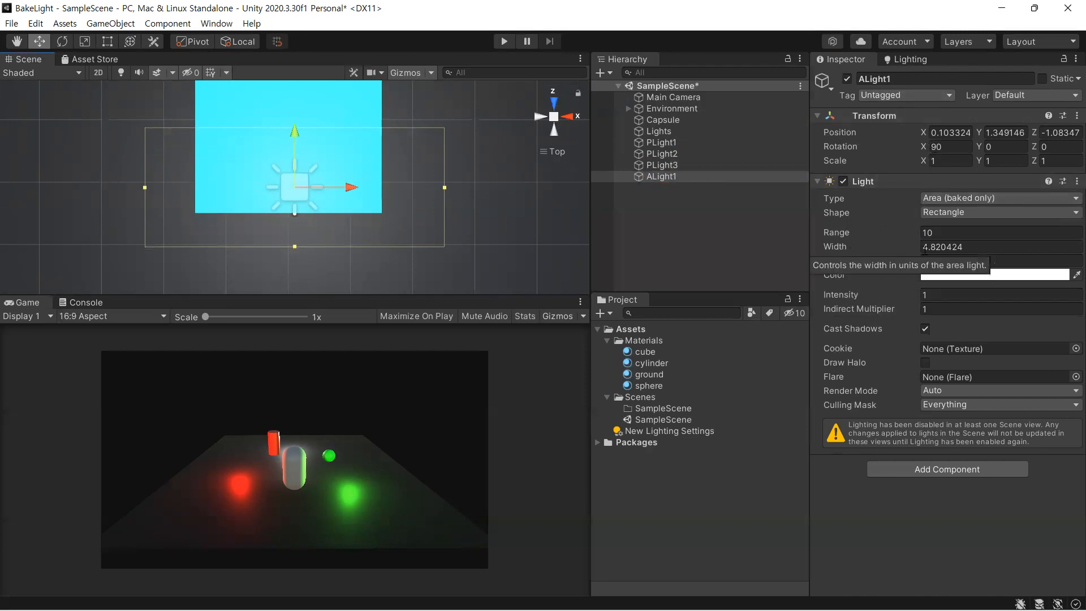
Set ALight1's width to exactly 5 and its height to 2
left_click(976, 248)
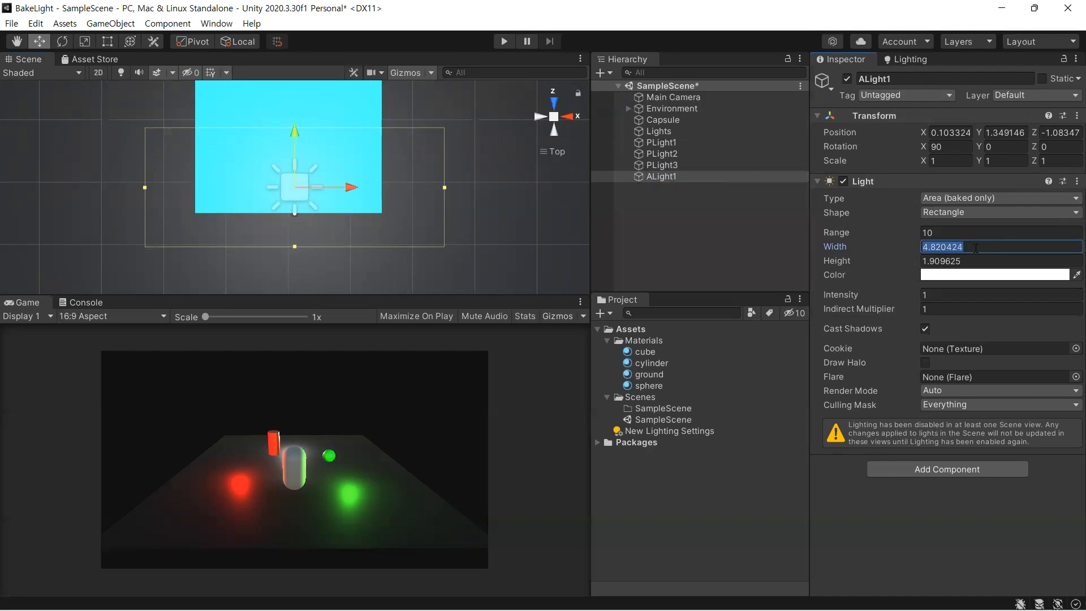
type("5")
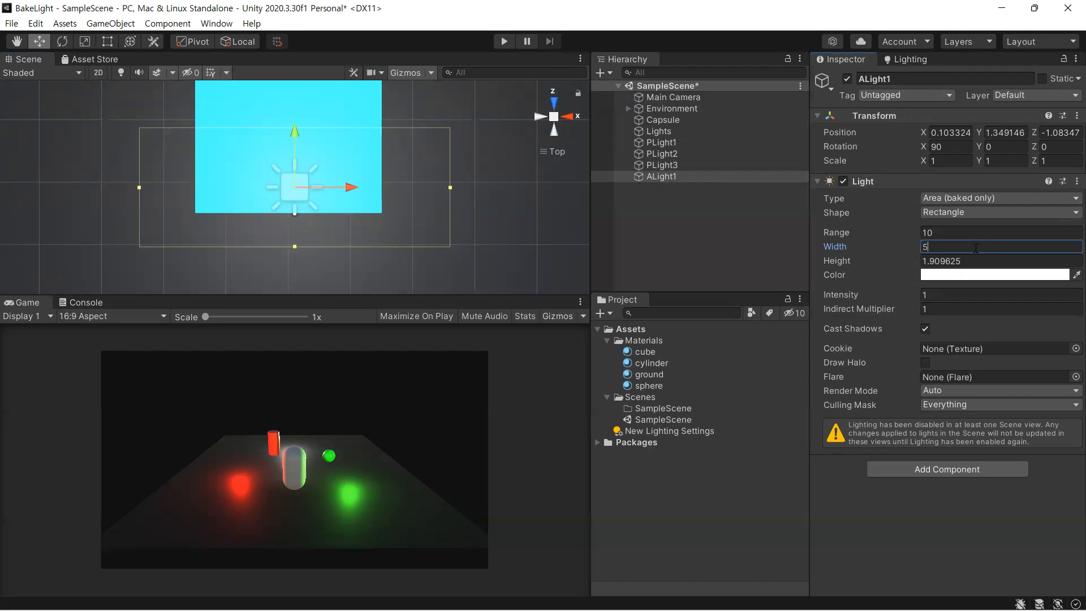
left_click(980, 260)
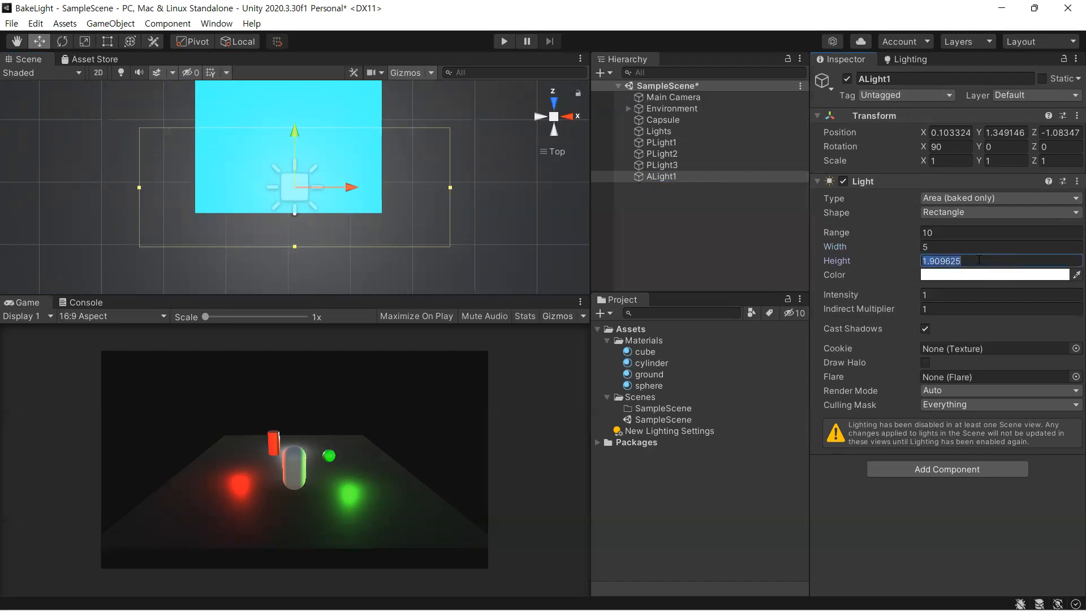
type("2")
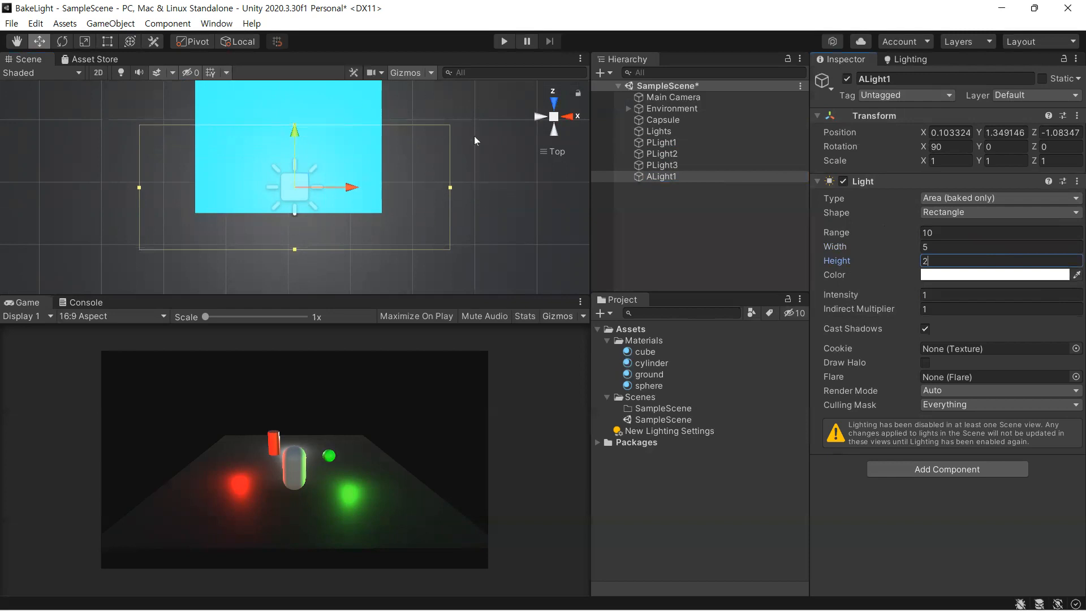
Examine ALight1's placement relative to the cube from the side, front, back and an angled view
left_click(568, 116)
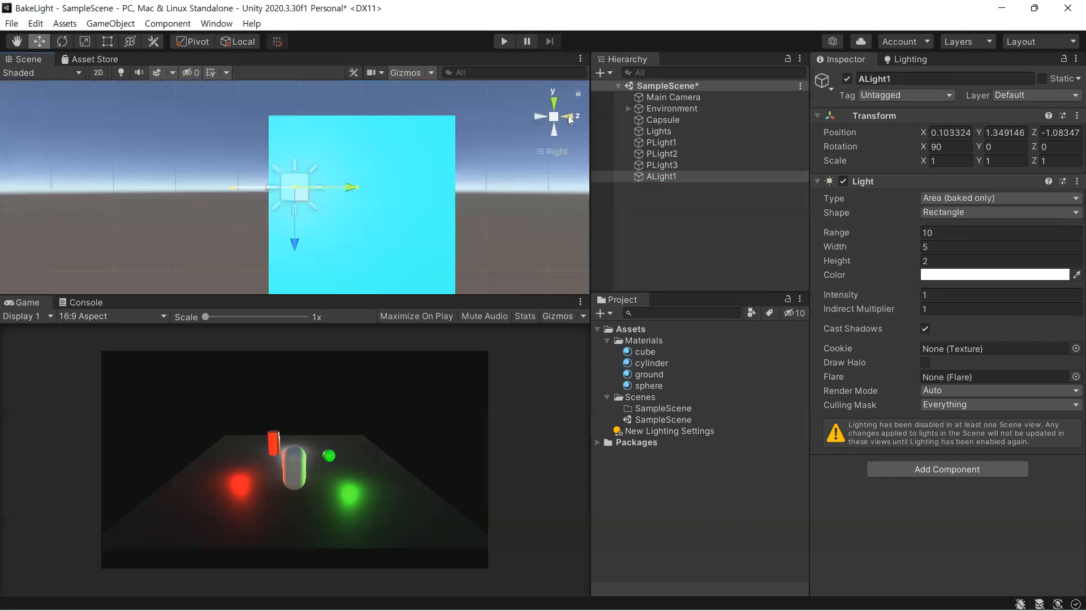
left_click(569, 115)
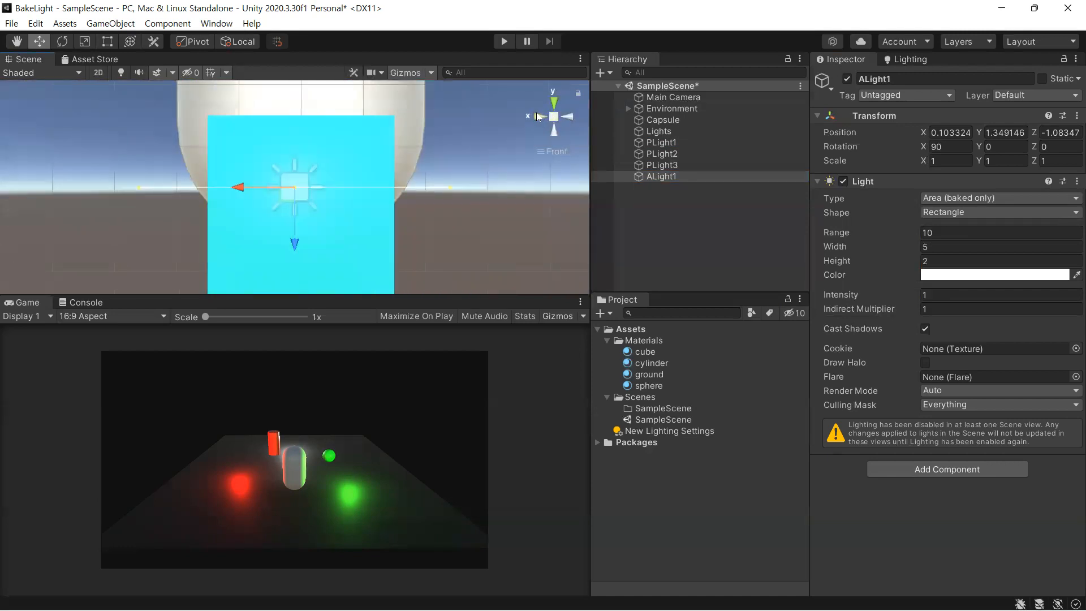
left_click(537, 116)
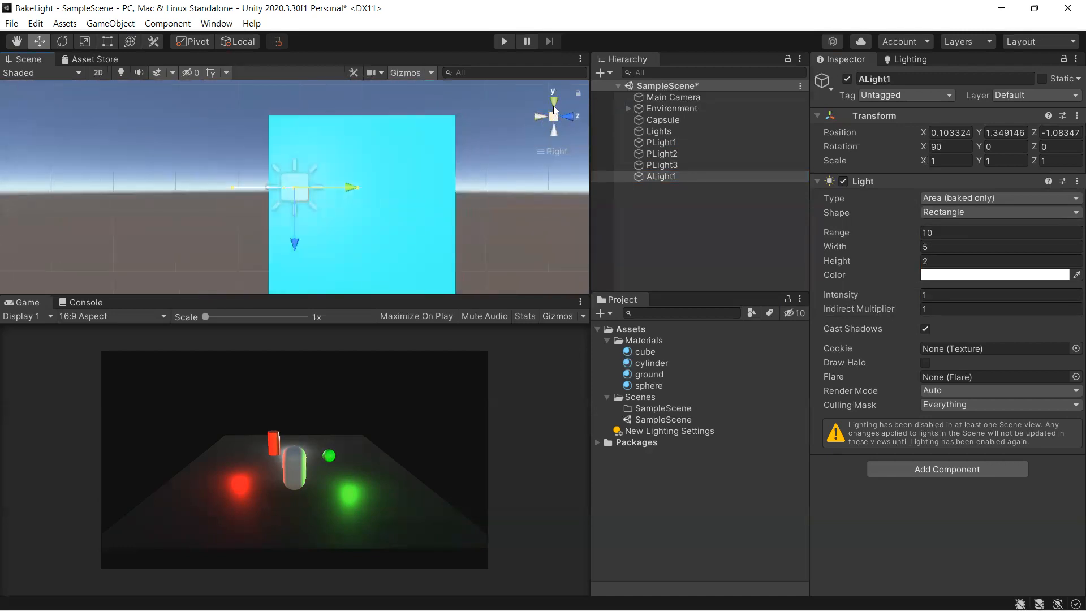
left_click(537, 116)
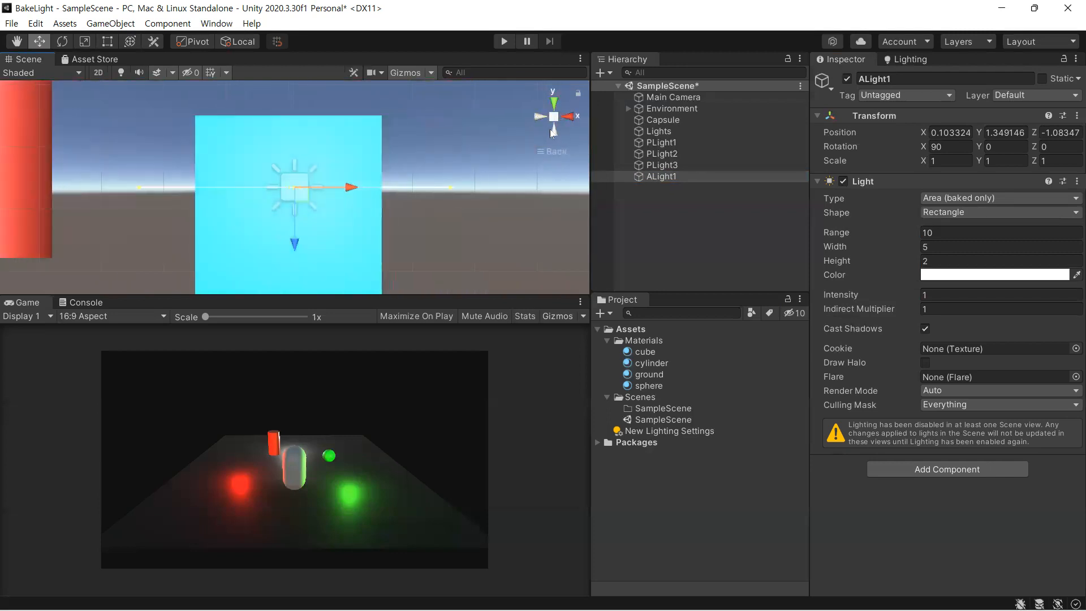
left_click_drag(370, 139, 503, 233, "alt")
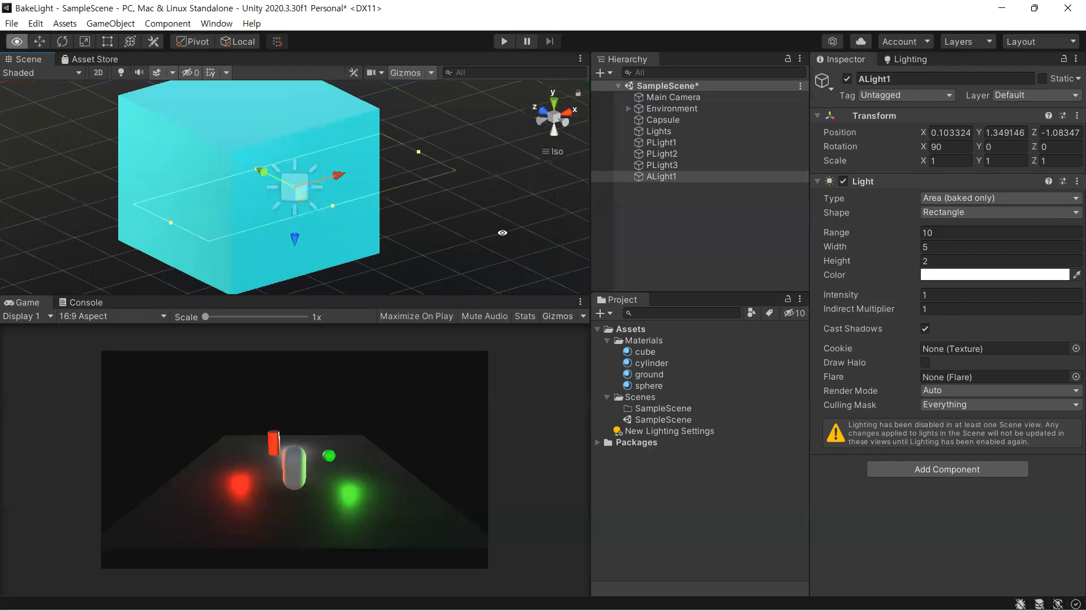
Move ALight1 in front of the cube and close to the ground, to about Y 0.14 and Z -4.54
scroll(437, 221, "down", 2)
left_click_drag(380, 229, 415, 227, "alt")
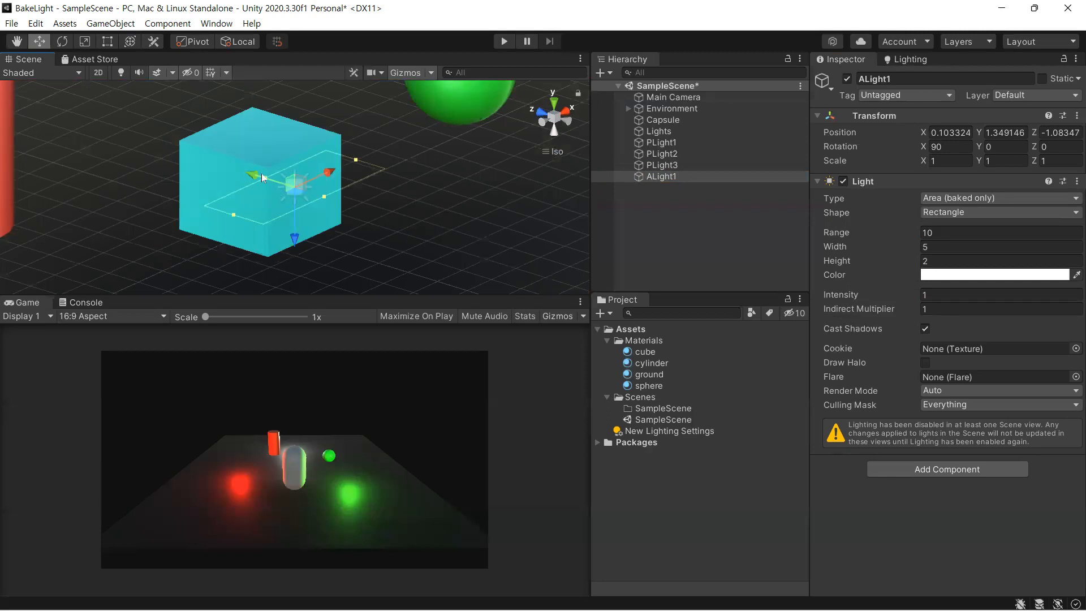
left_click_drag(256, 173, 332, 276)
scroll(430, 228, "down", 3)
left_click_drag(376, 249, 352, 212, "alt")
left_click_drag(339, 276, 409, 271)
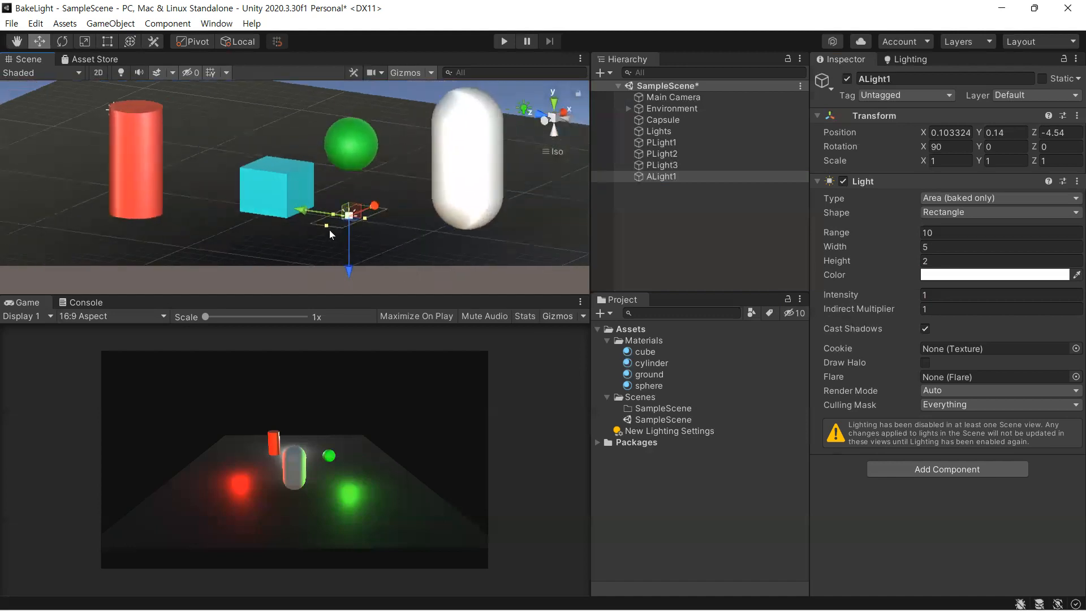
scroll(329, 229, "down", 8)
left_click_drag(310, 236, 164, 288, "alt")
left_click(676, 222)
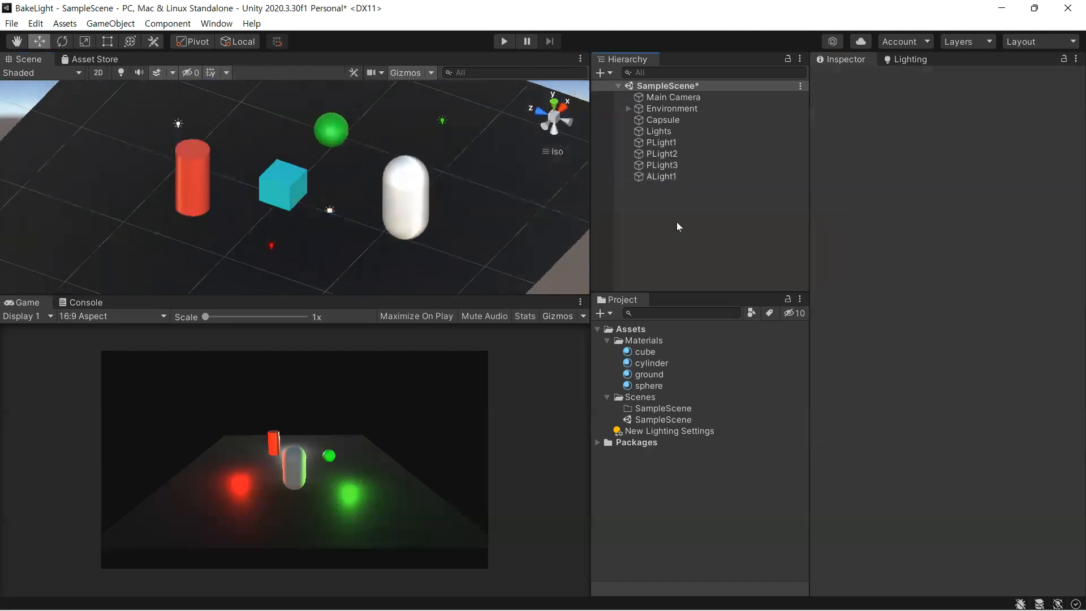
Duplicate ALight1 twice
left_click(652, 178)
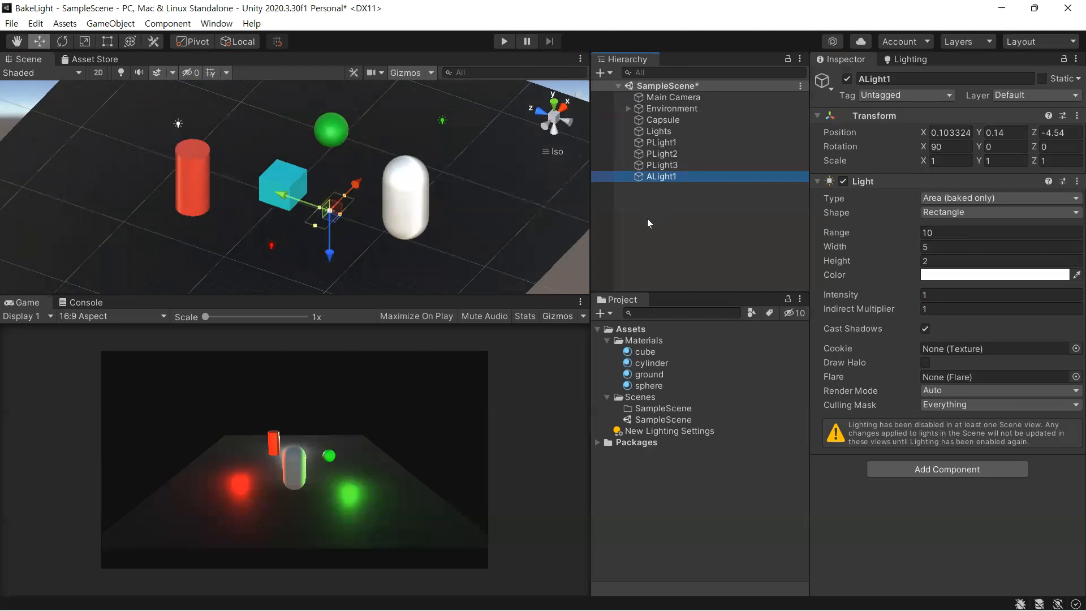
key("ctrl+d")
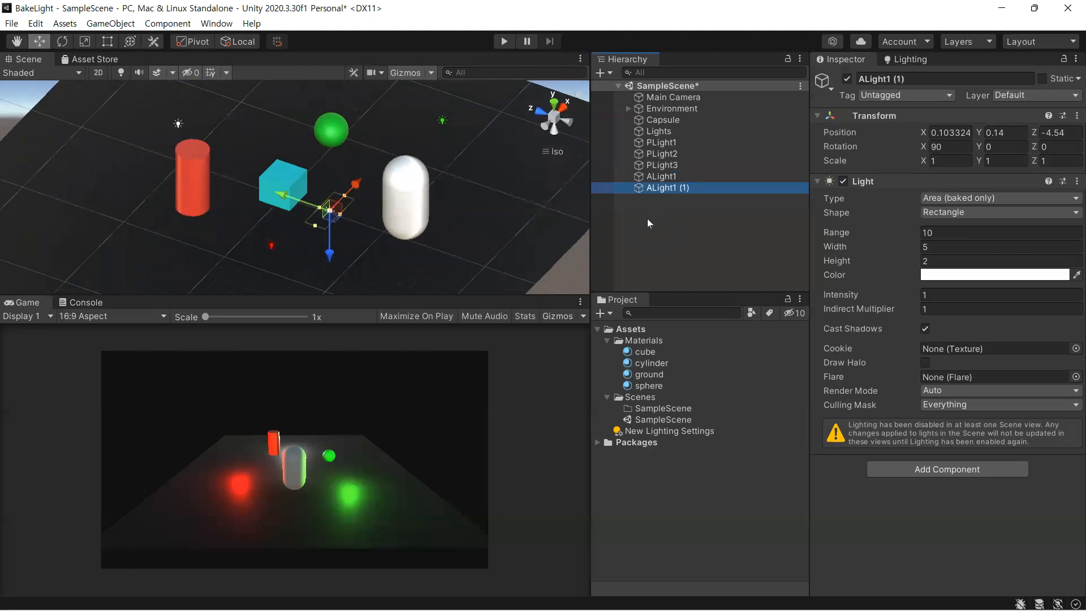
key("ctrl+d")
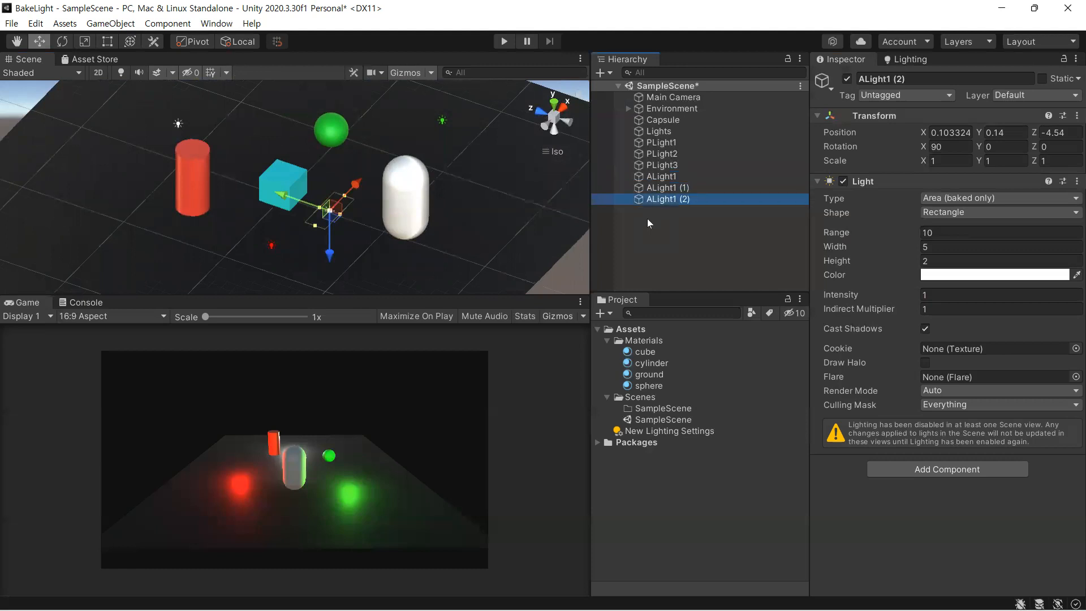
Rename the first copy of ALight1 as ALight2
left_click(687, 188)
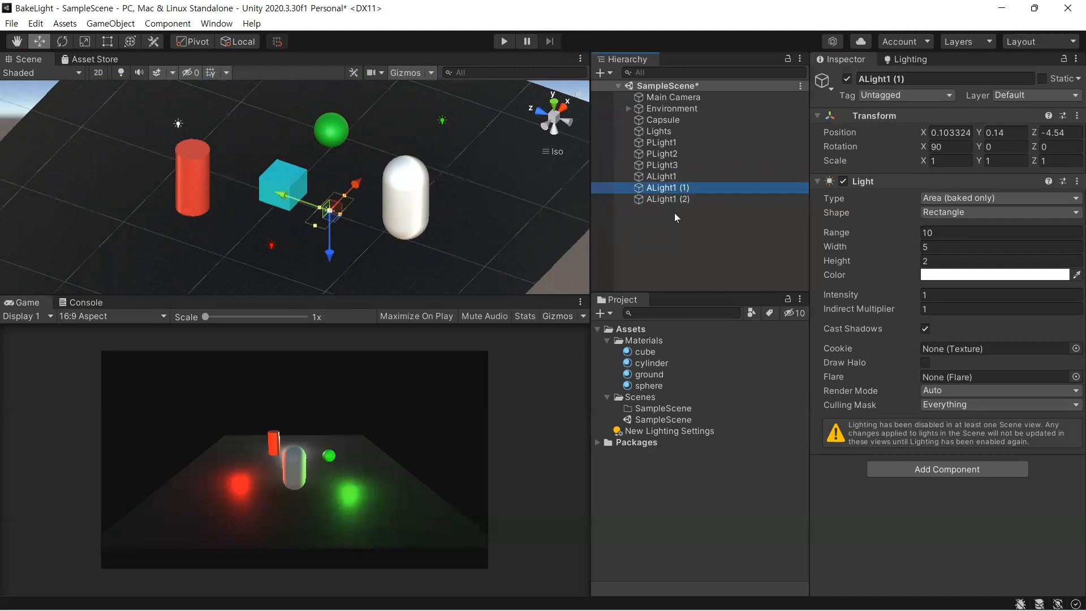
left_click(928, 78)
key("BackSpace")
key("BackSpace")
key("BackSpace")
key("BackSpace")
key("BackSpace")
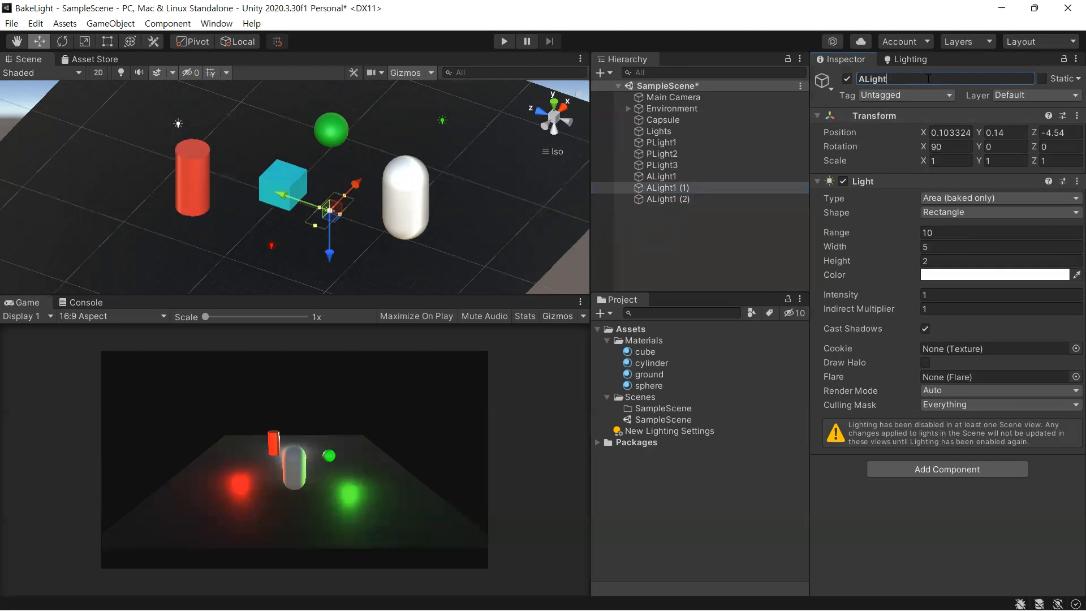
type("2")
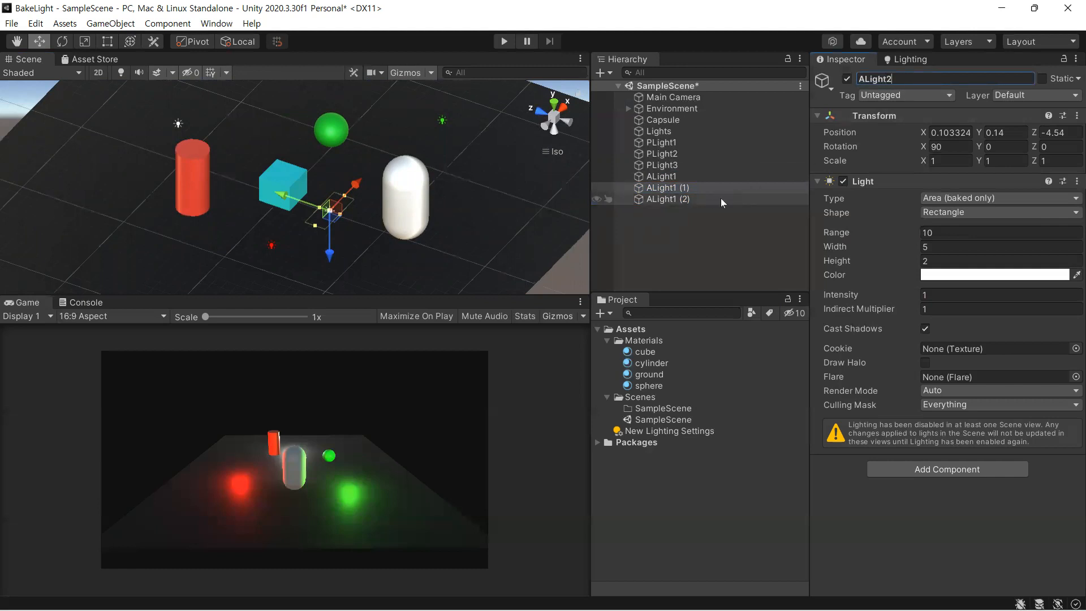
Rename the second copy of ALight1 as ALight3
left_click(700, 199)
left_click(917, 78)
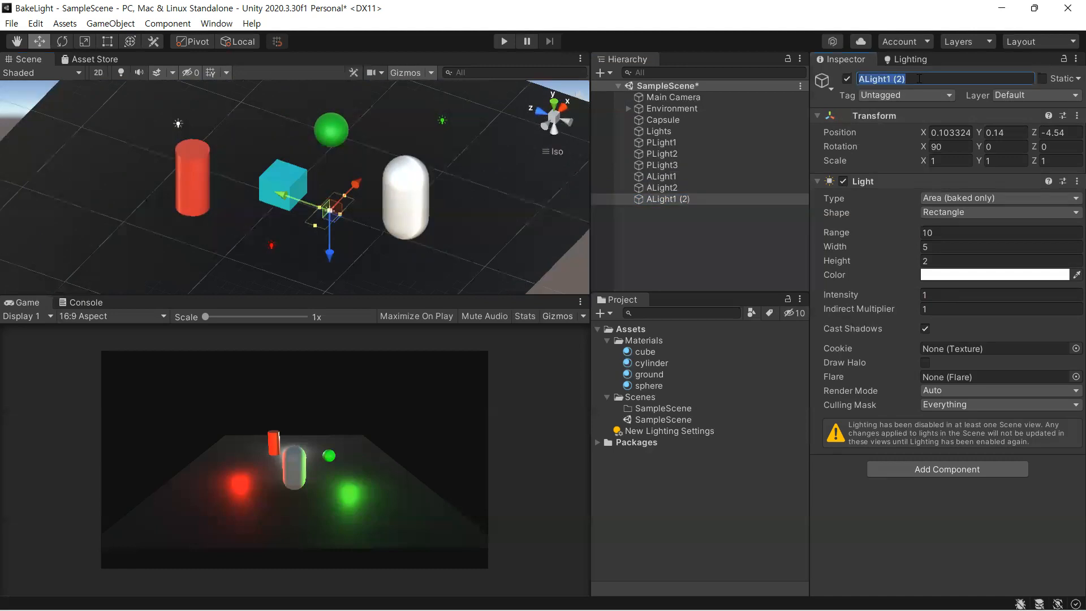
key("BackSpace")
key("BackSpace")
key("BackSpace")
key("BackSpace")
key("BackSpace")
type("3")
key("Return")
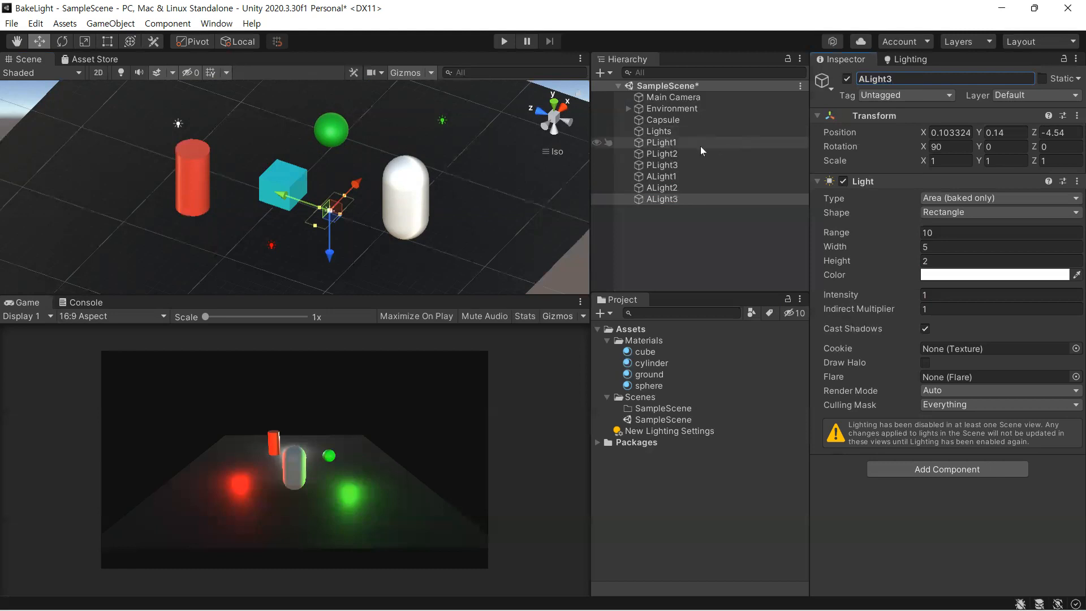
Spread the copied area lights along the X axis, with ALight2 at about X 4.36 and ALight3 at about X 10.46
left_click(682, 188)
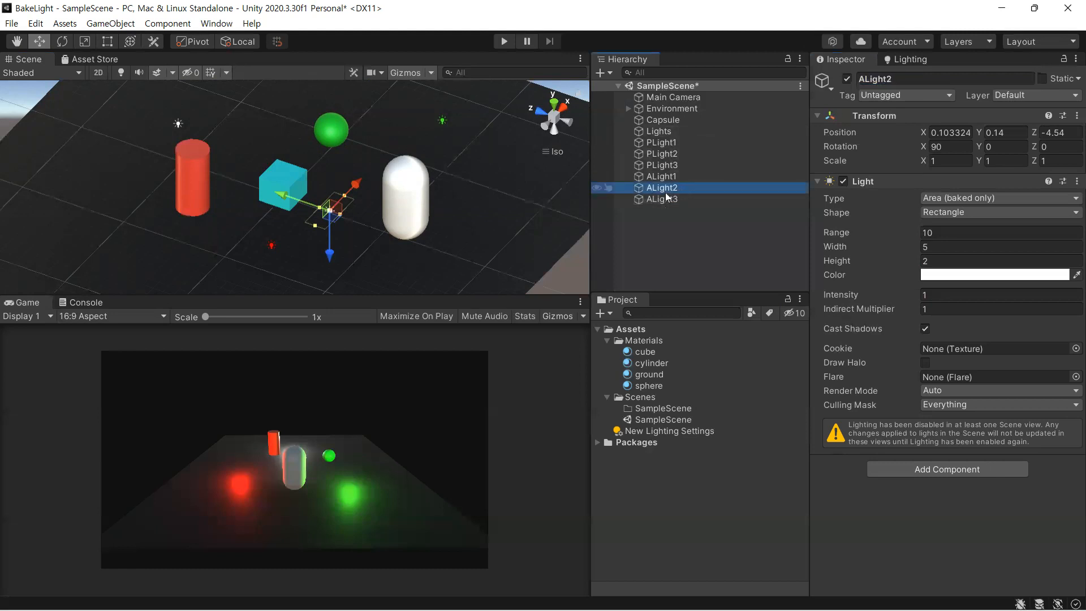
left_click_drag(359, 183, 381, 160)
left_click(675, 200)
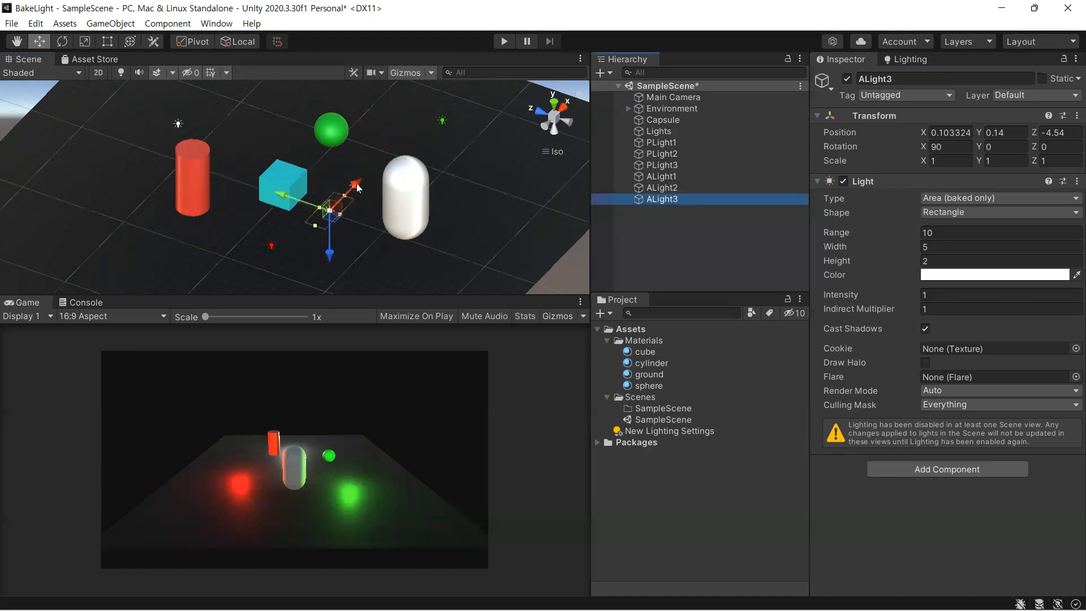
left_click_drag(357, 184, 417, 124)
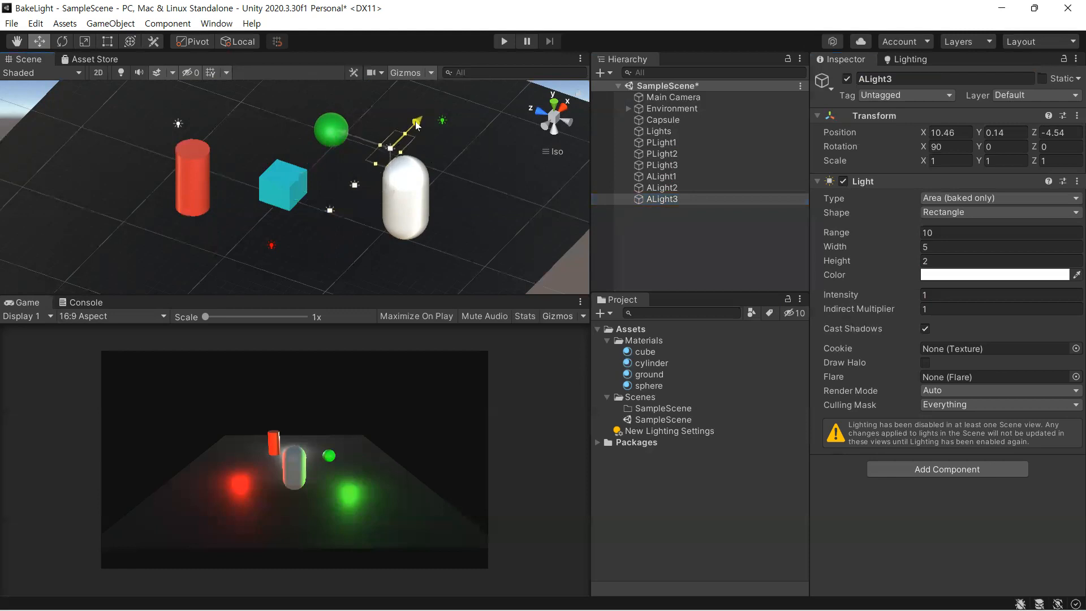
Compare the spacing of the three area lights and shift ALight1 along the X axis to about X -3.54
left_click(653, 176, "ctrl")
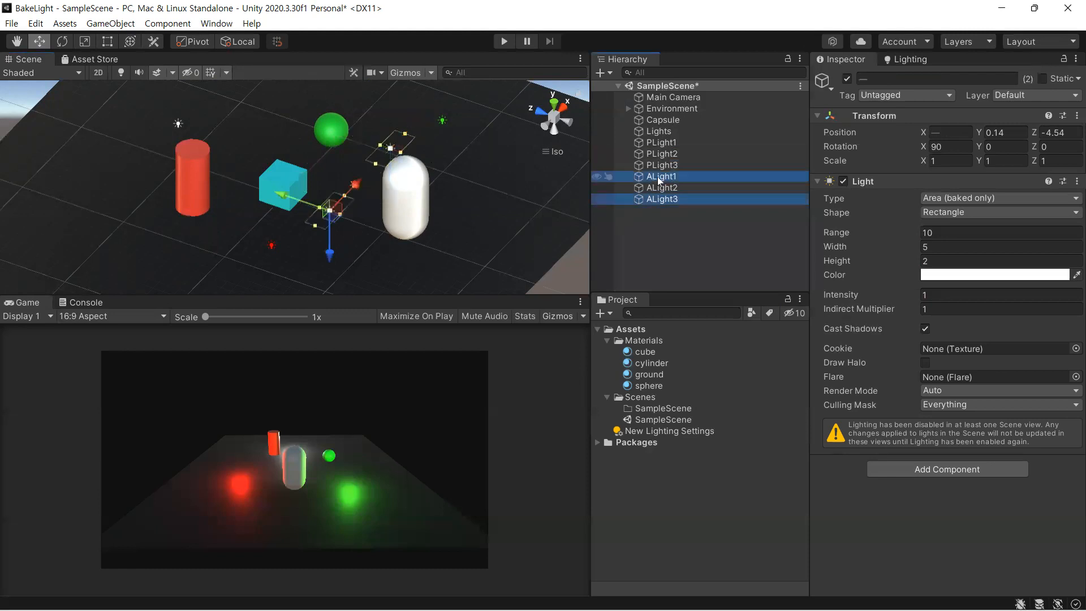
left_click(659, 189, "ctrl")
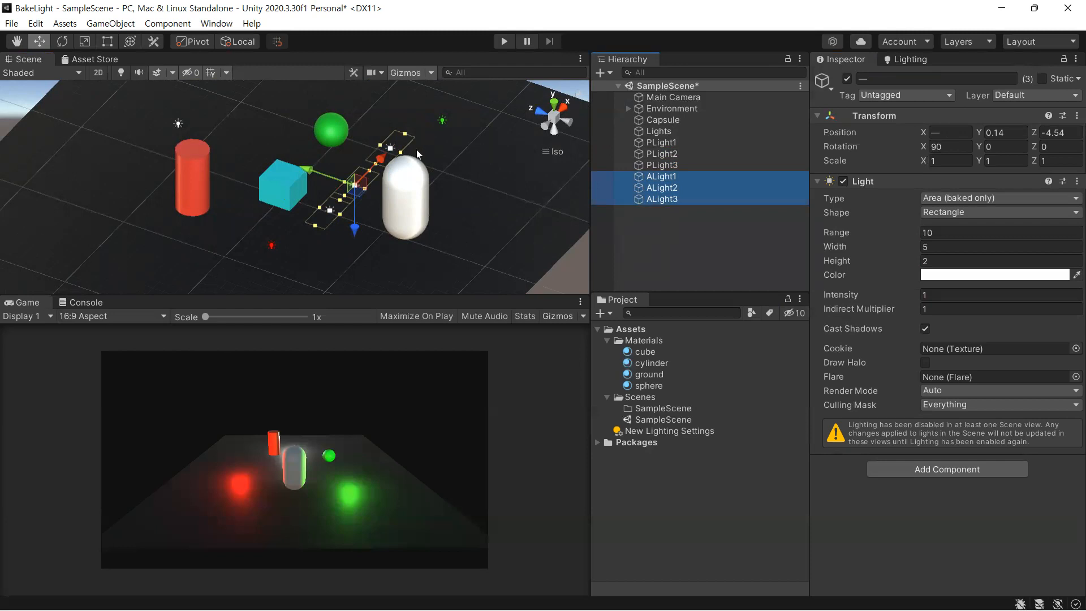
left_click(656, 234)
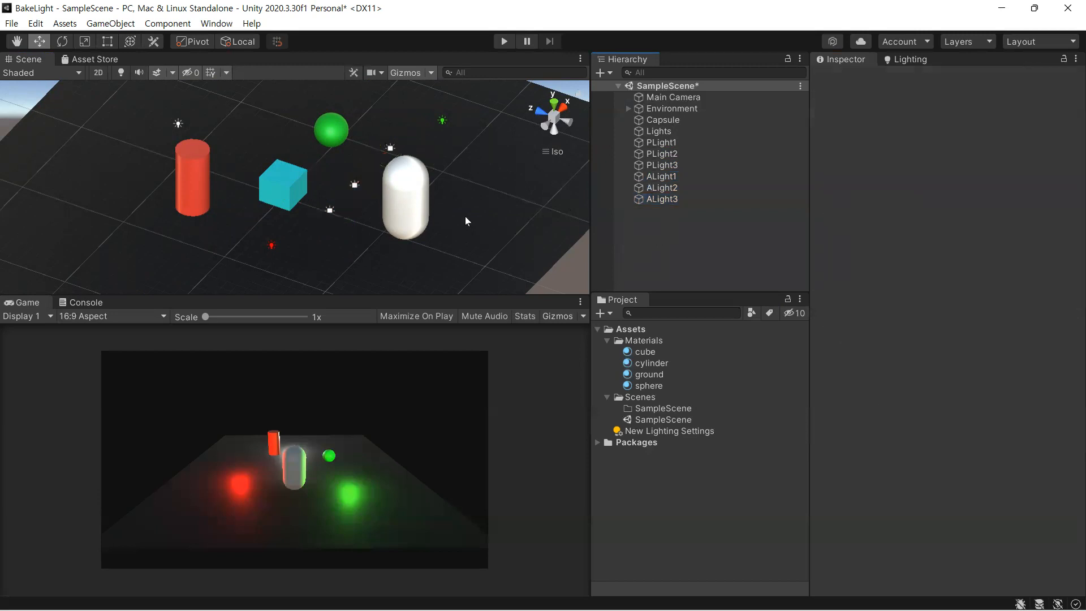
left_click(324, 214)
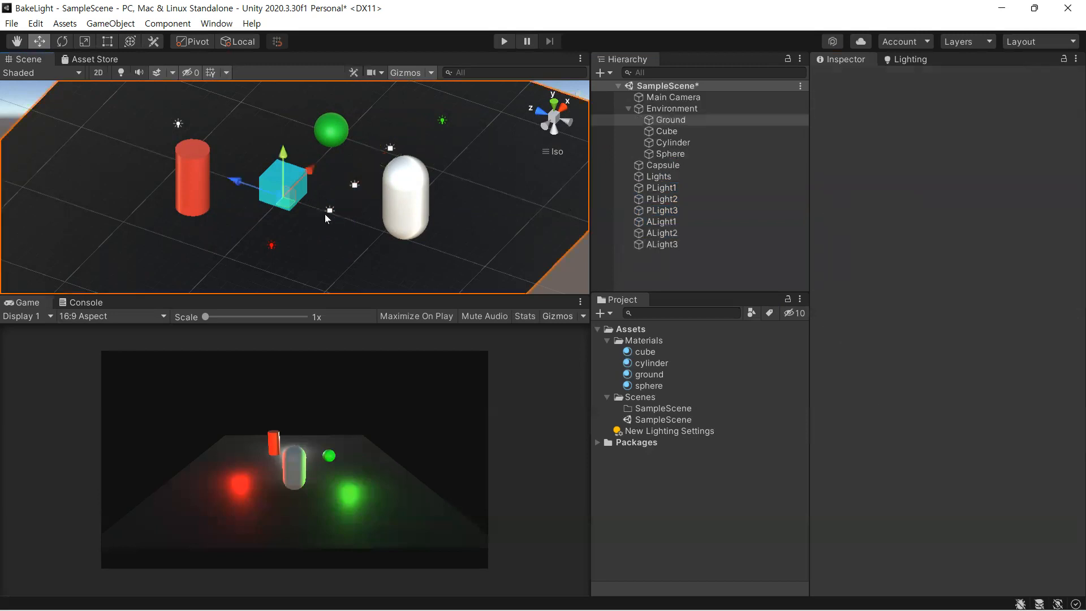
left_click(667, 243)
left_click(667, 233)
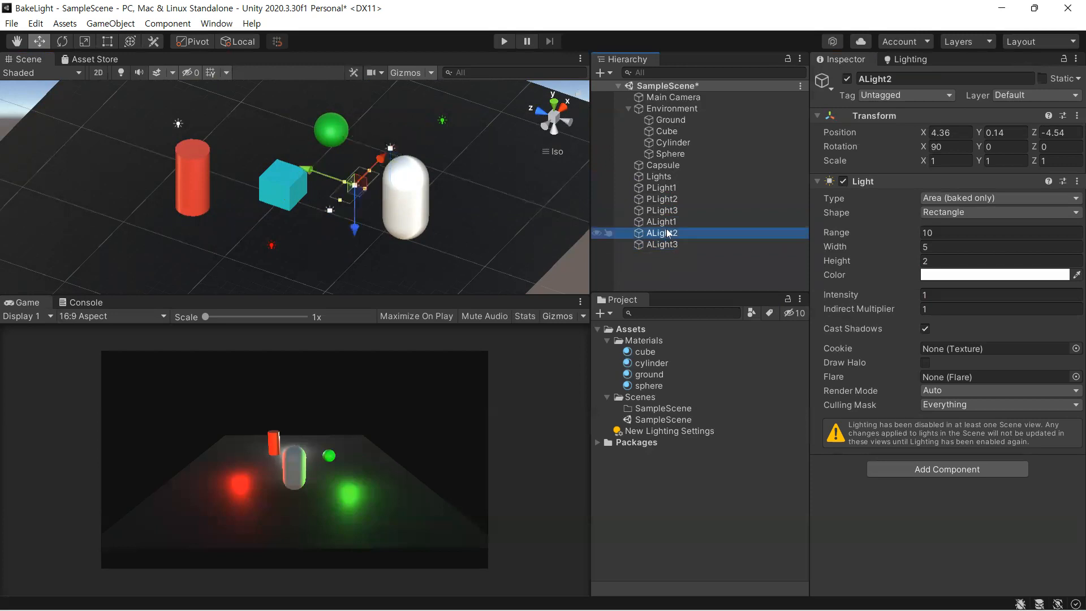
left_click(666, 221)
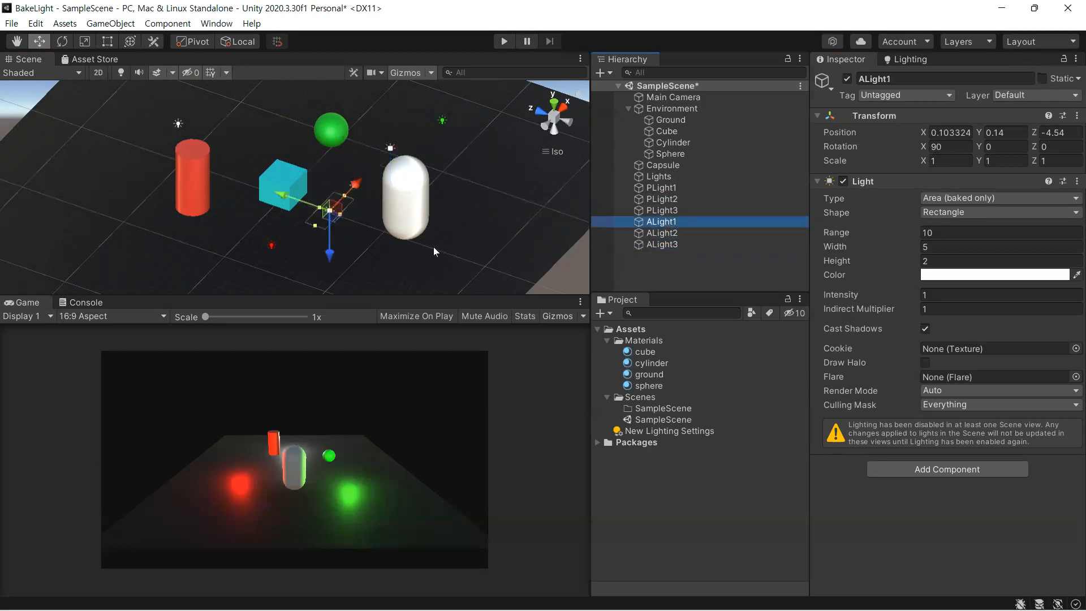
left_click_drag(356, 187, 329, 207)
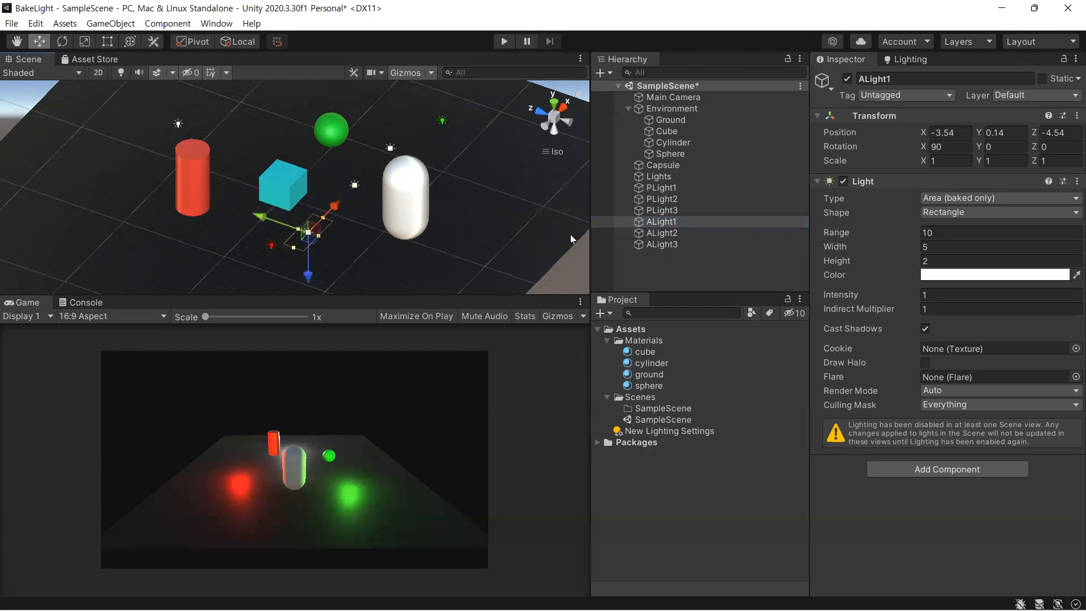
Choose a blue hue for ALight2's light color
left_click(656, 235)
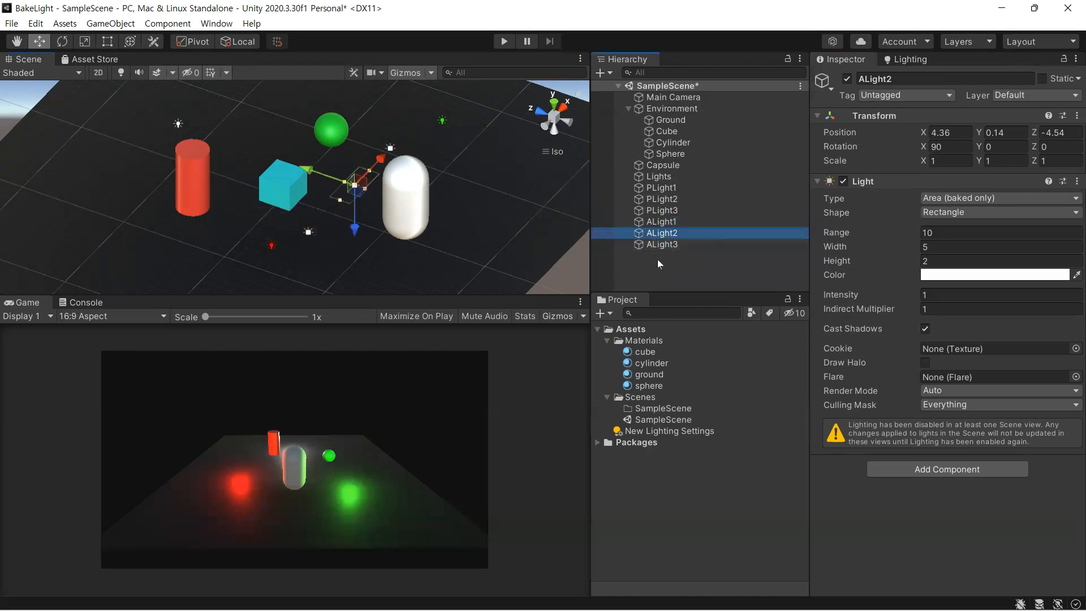
left_click(656, 243)
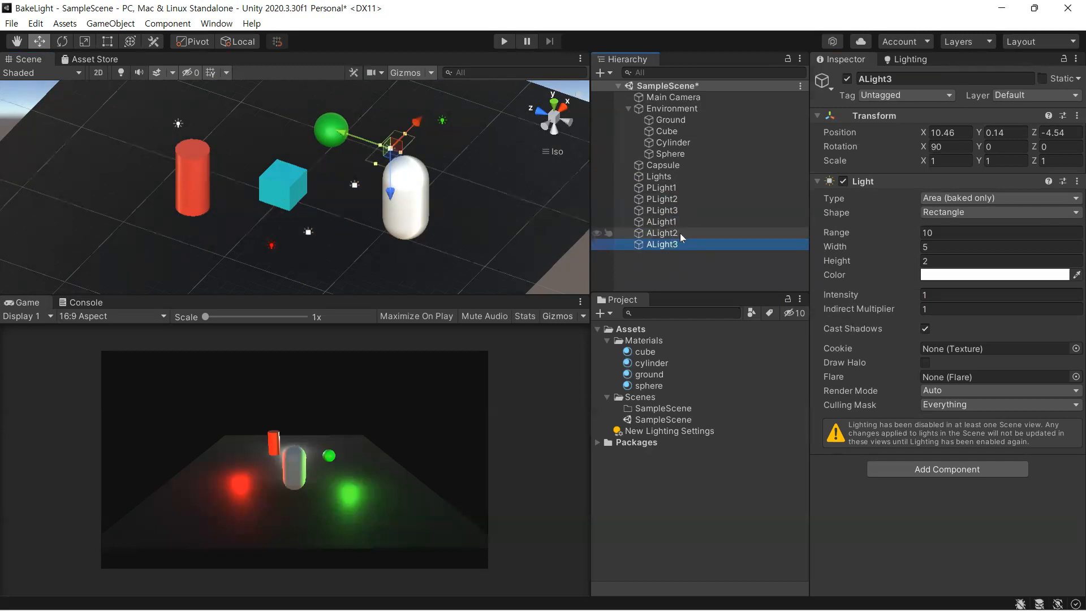
left_click(680, 233)
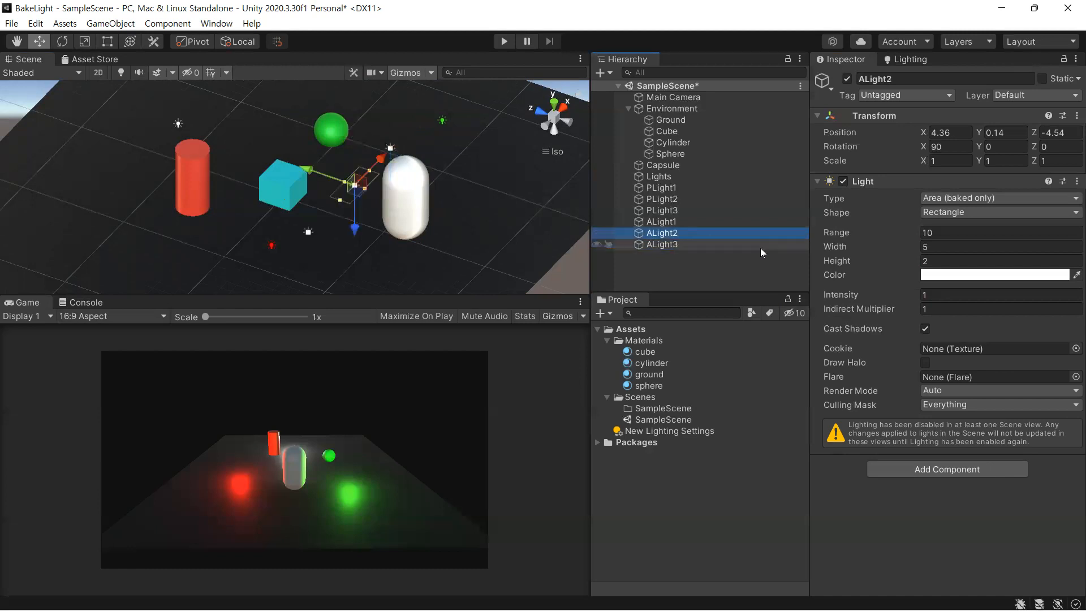
left_click(955, 275)
left_click(956, 432)
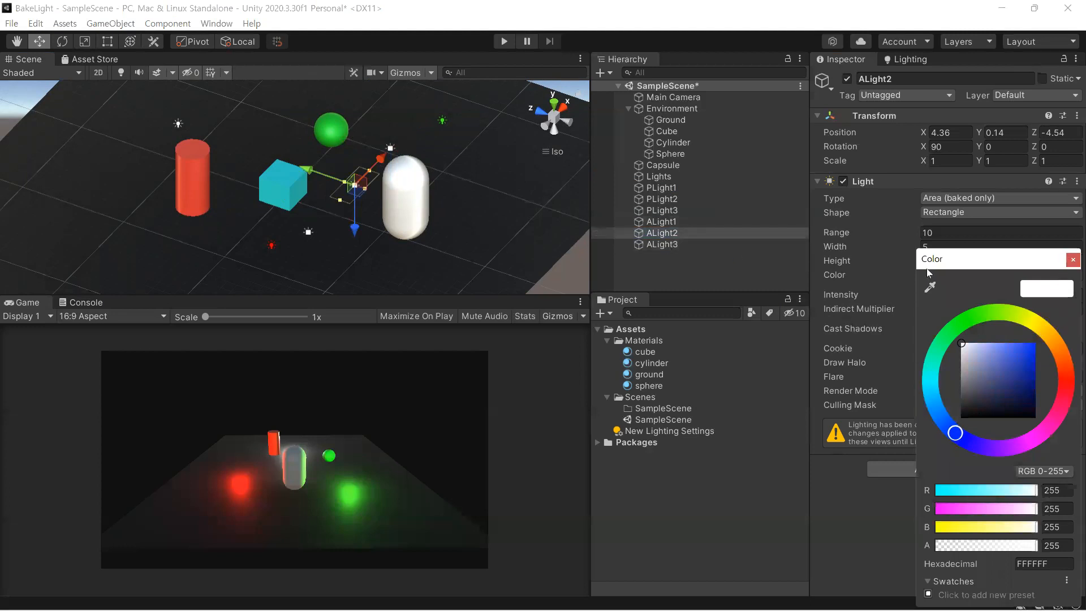
left_click(1071, 260)
Set ALight3's light color to a saturated yellow
left_click(662, 245)
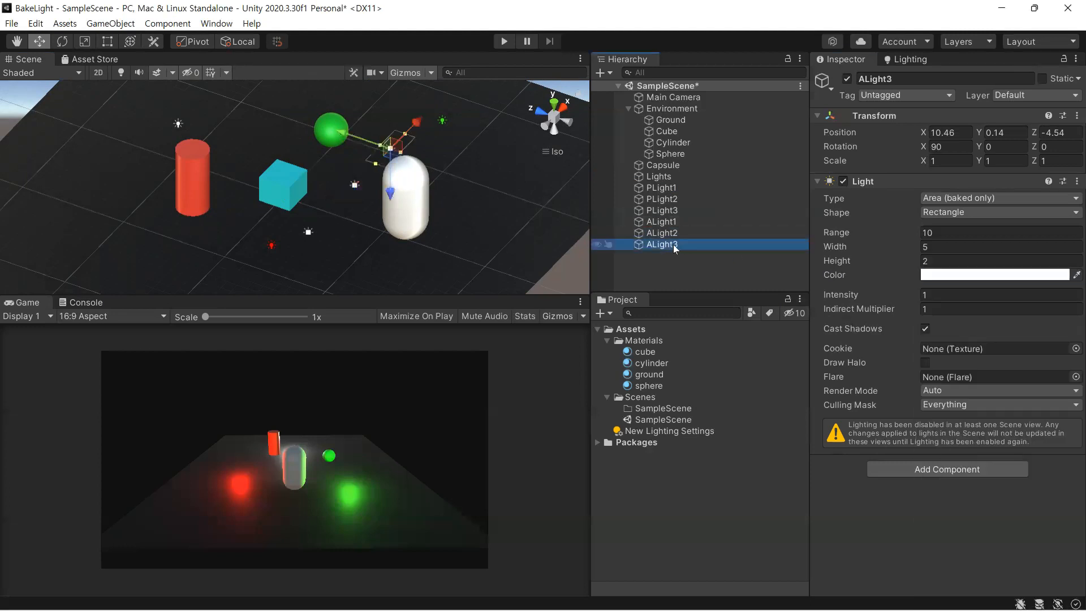
left_click(976, 276)
left_click(1038, 325)
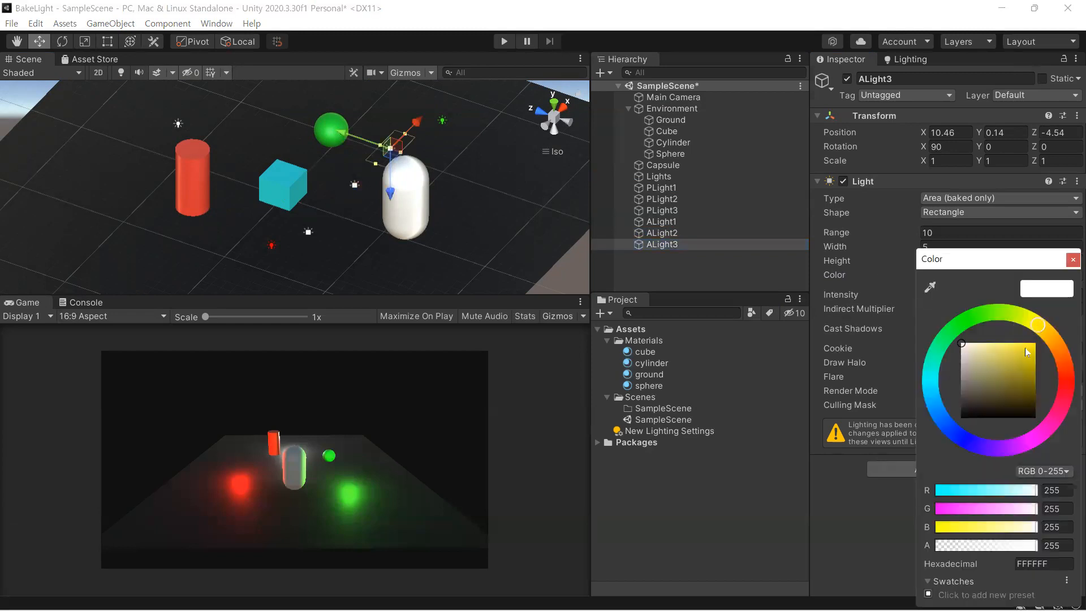
left_click(1035, 344)
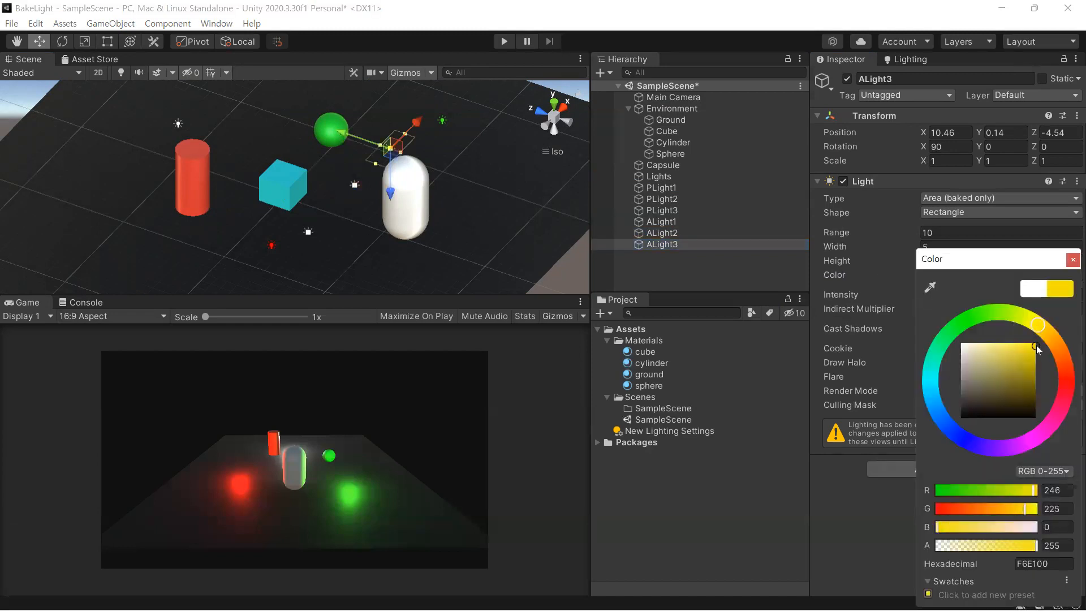
left_click(1072, 260)
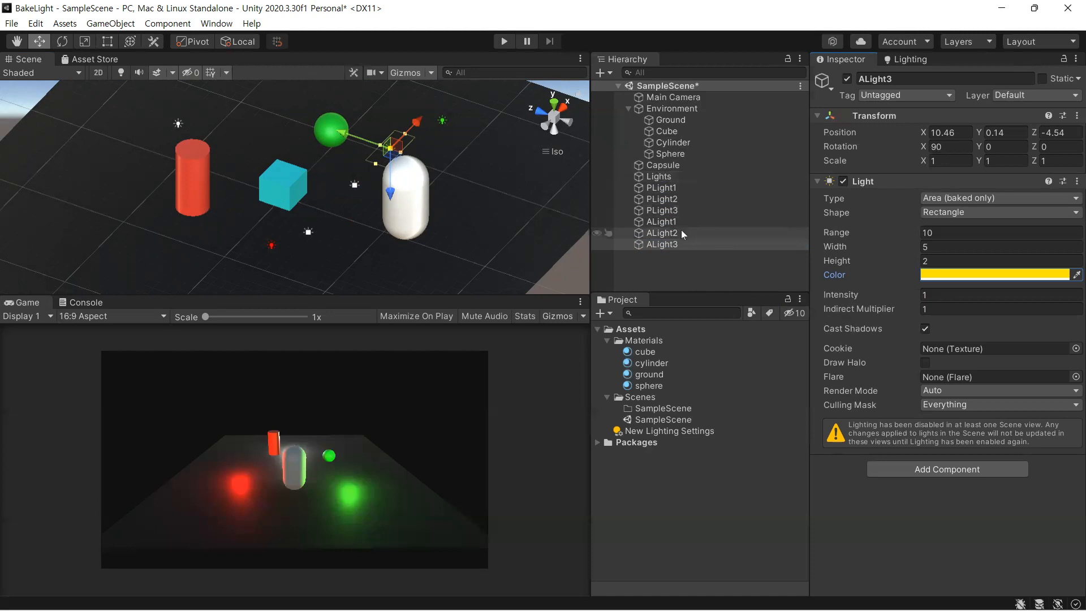
Add a directional light and nest it with the three point lights and three area lights under the Lights object
left_click(628, 109)
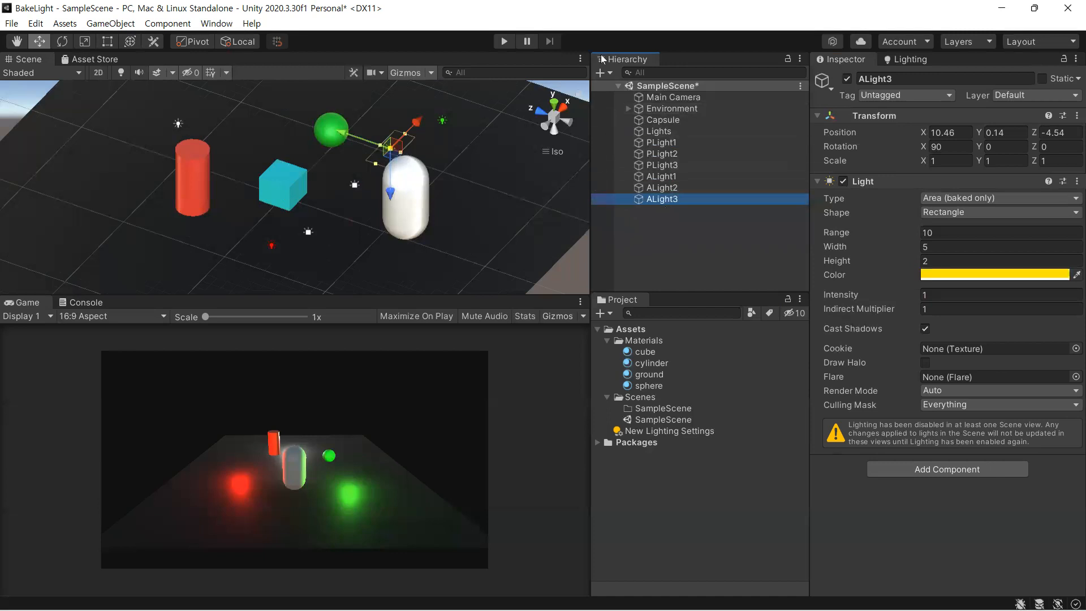
left_click(600, 73)
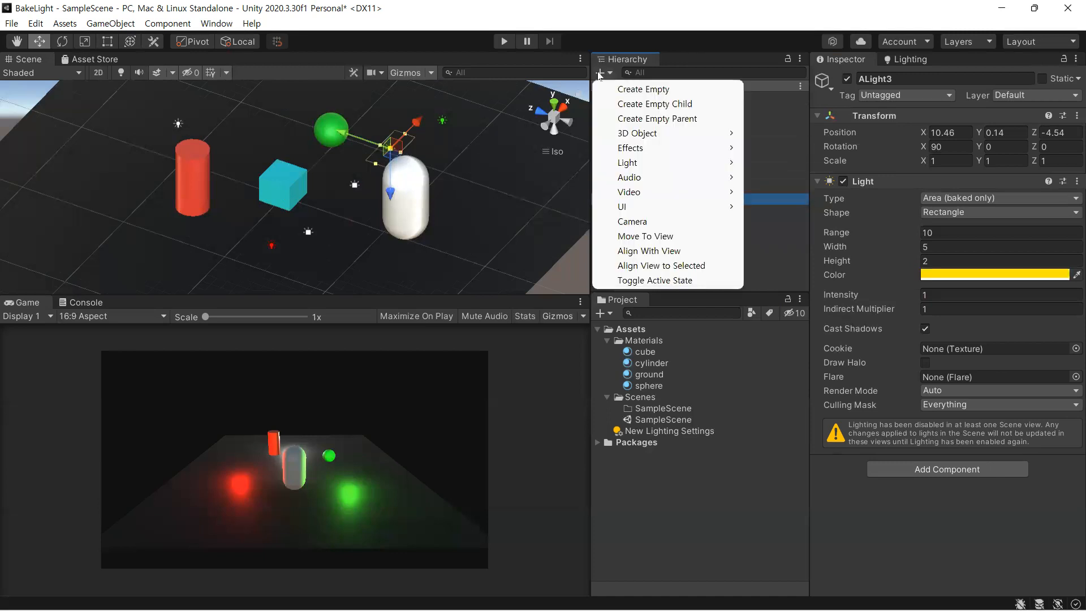
mouse_move(657, 170)
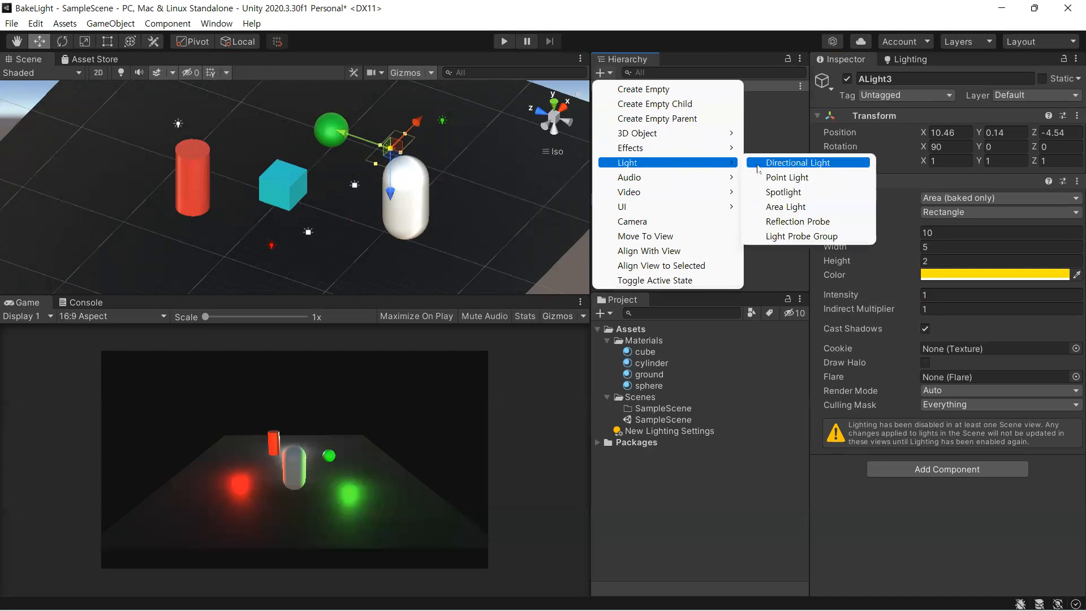
left_click(776, 161)
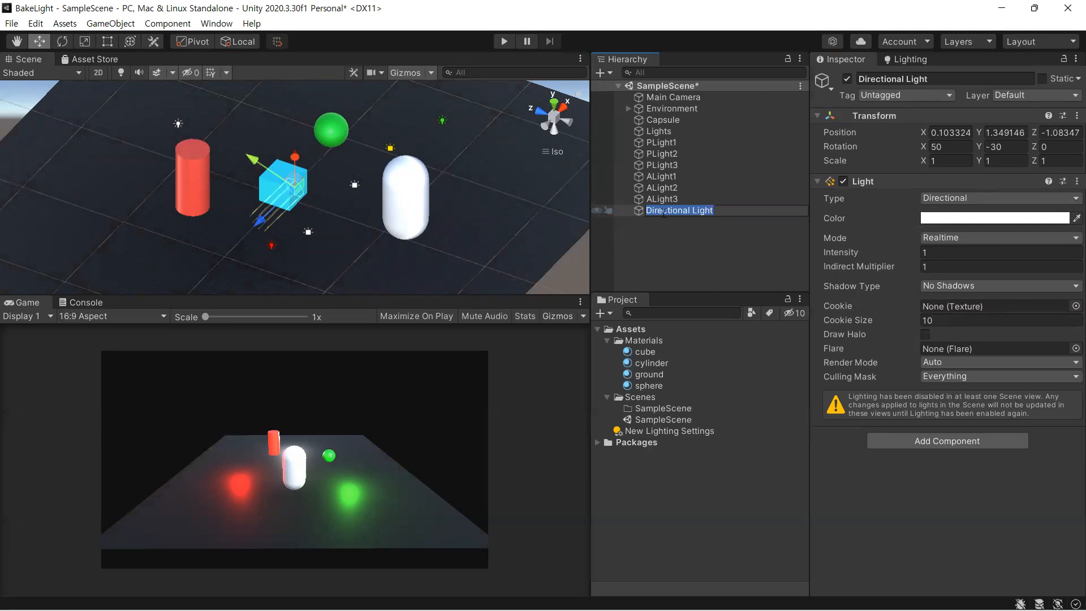
left_click(659, 142, "shift")
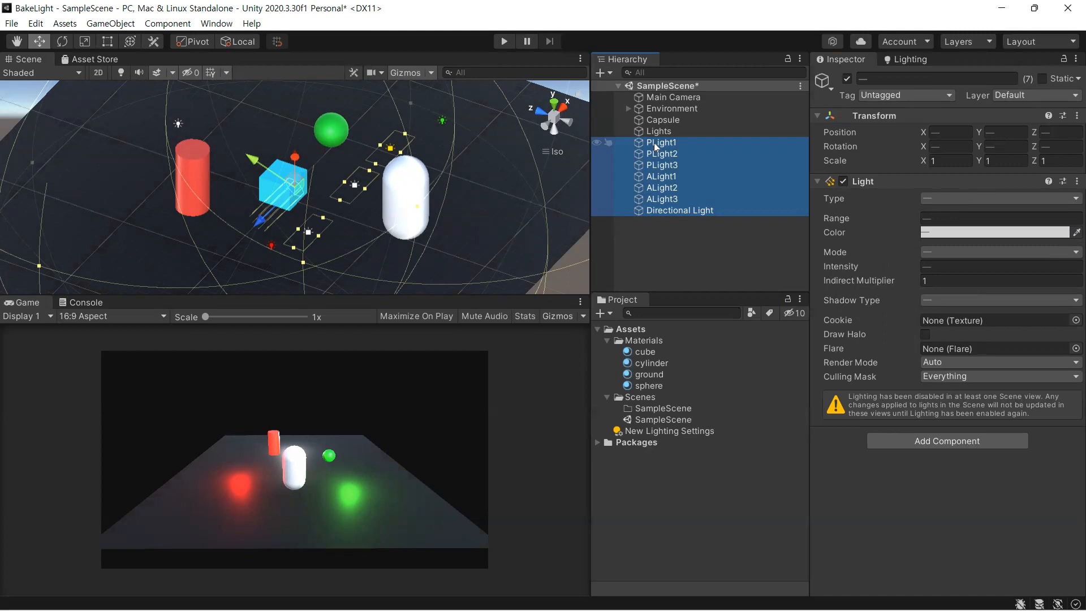
mouse_move(654, 142)
left_mouse_down()
mouse_move(677, 134)
mouse_move(665, 134)
left_mouse_up()
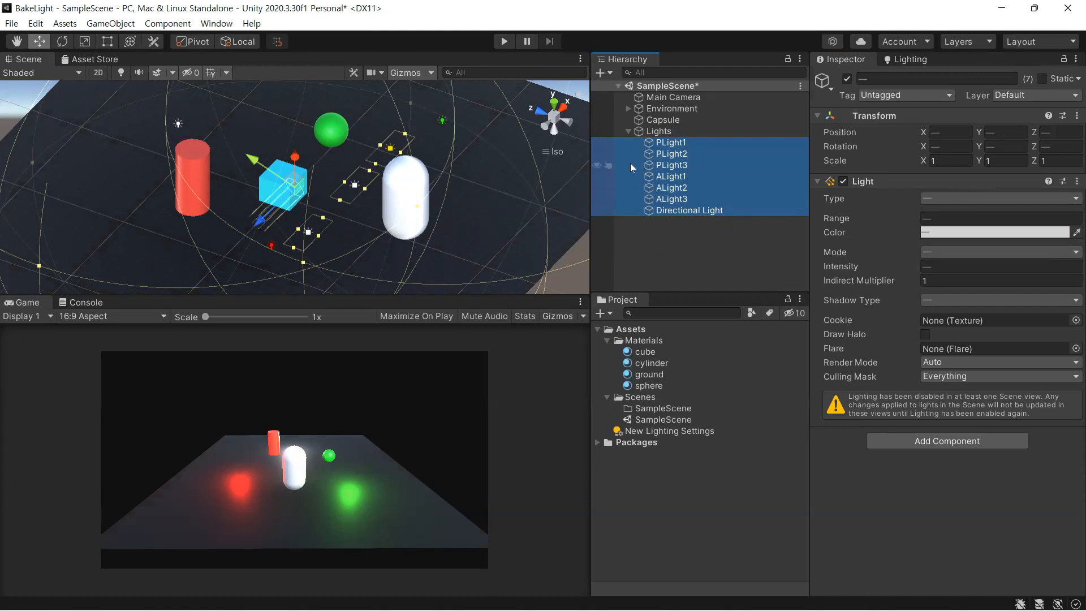
Turn off the static flag for Environment and all its child objects, and re-enable it for all of them
left_click(627, 132)
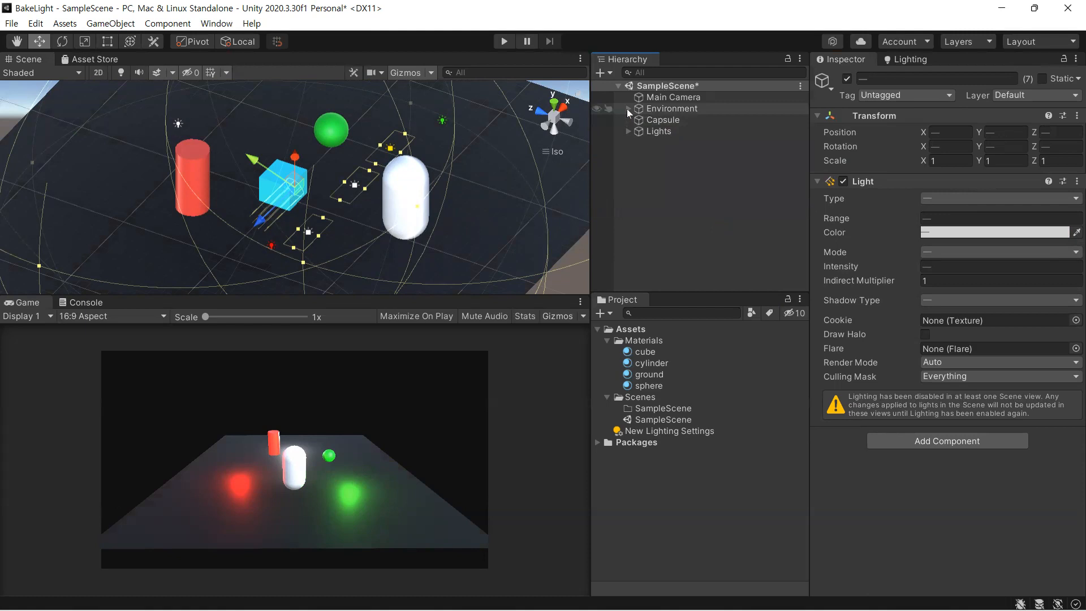
left_click(628, 109)
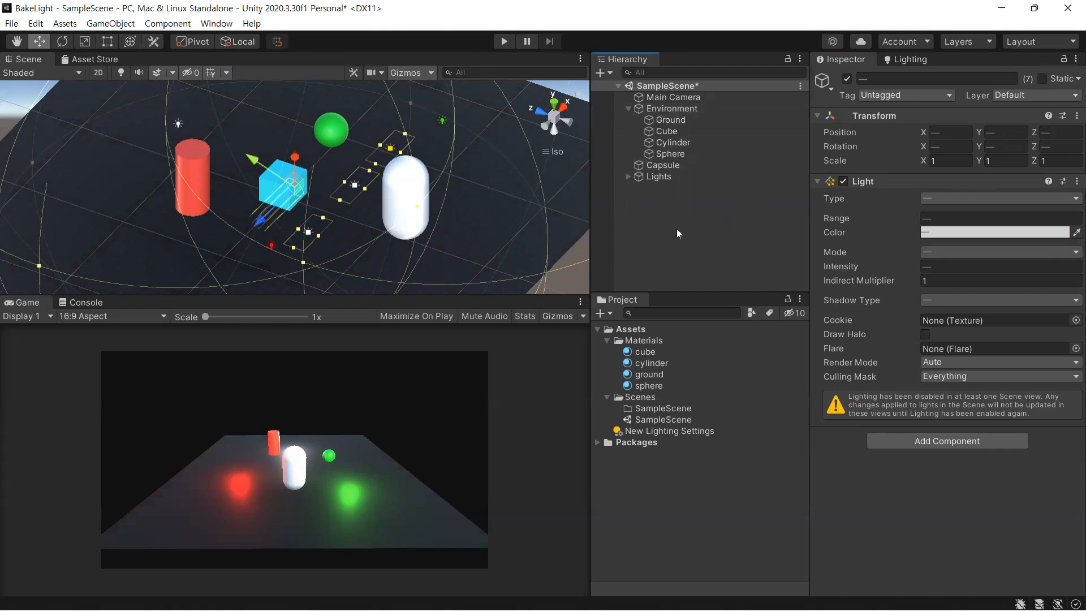
left_click(651, 110)
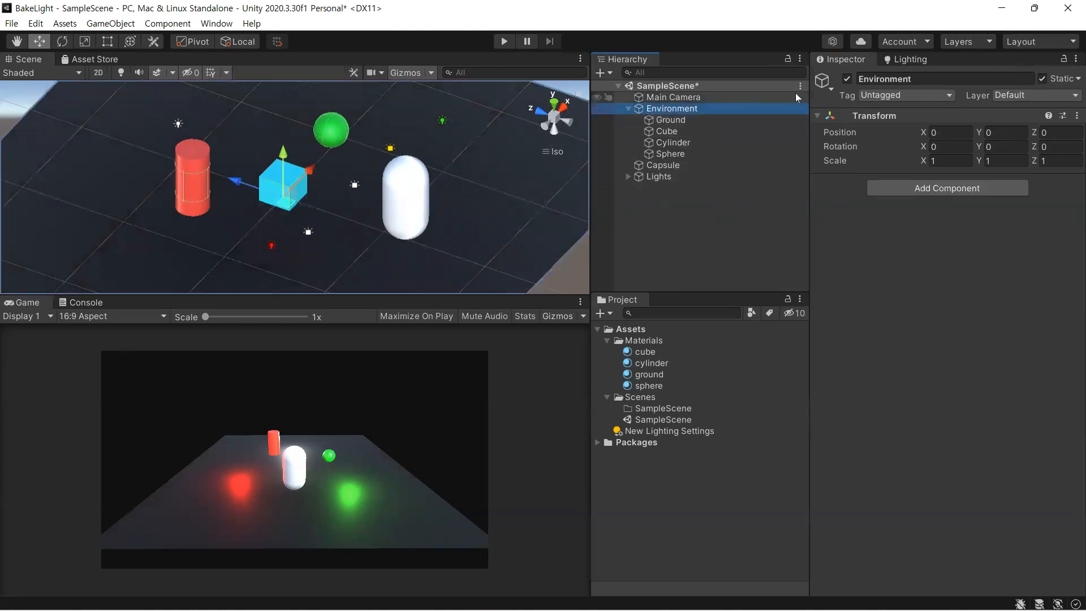
left_click(1043, 79)
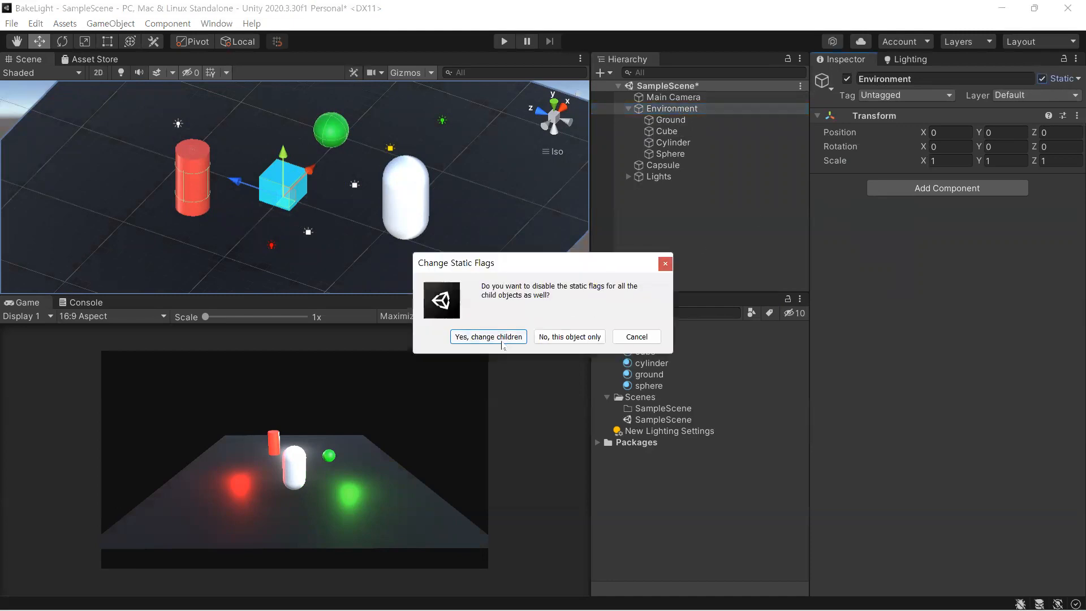
left_click(498, 337)
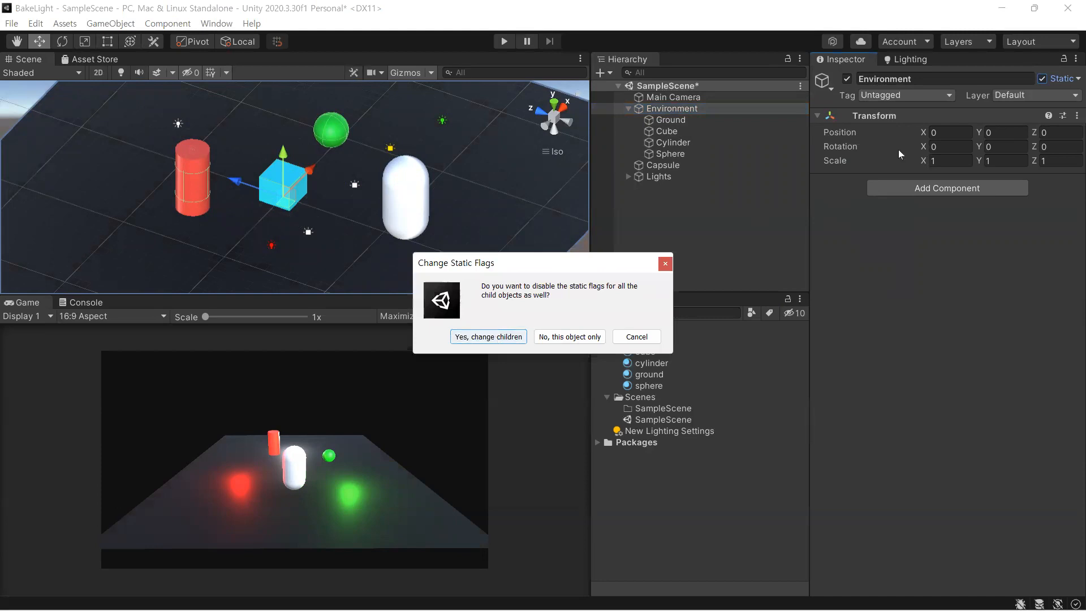
left_click(1042, 78)
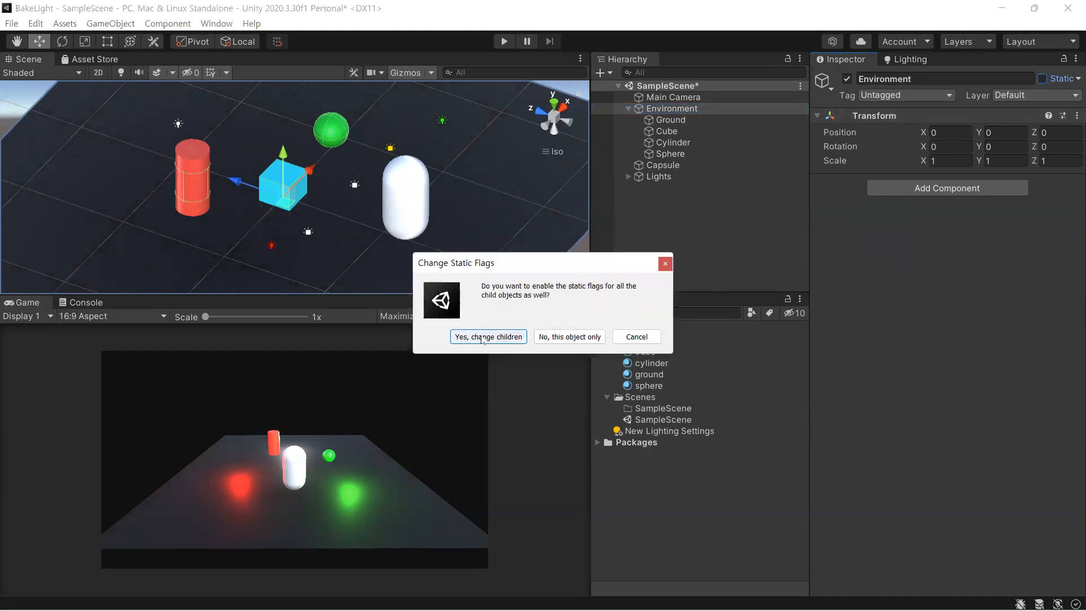
left_click(483, 337)
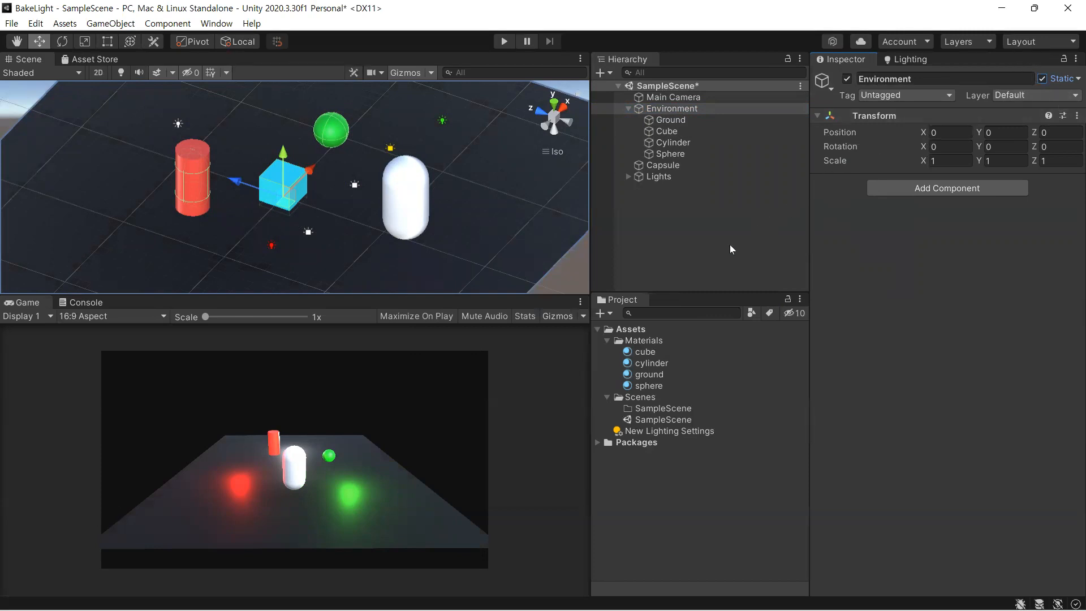
Set the light mode to Baked for all seven lights under Lights and save the scene
left_click(628, 178)
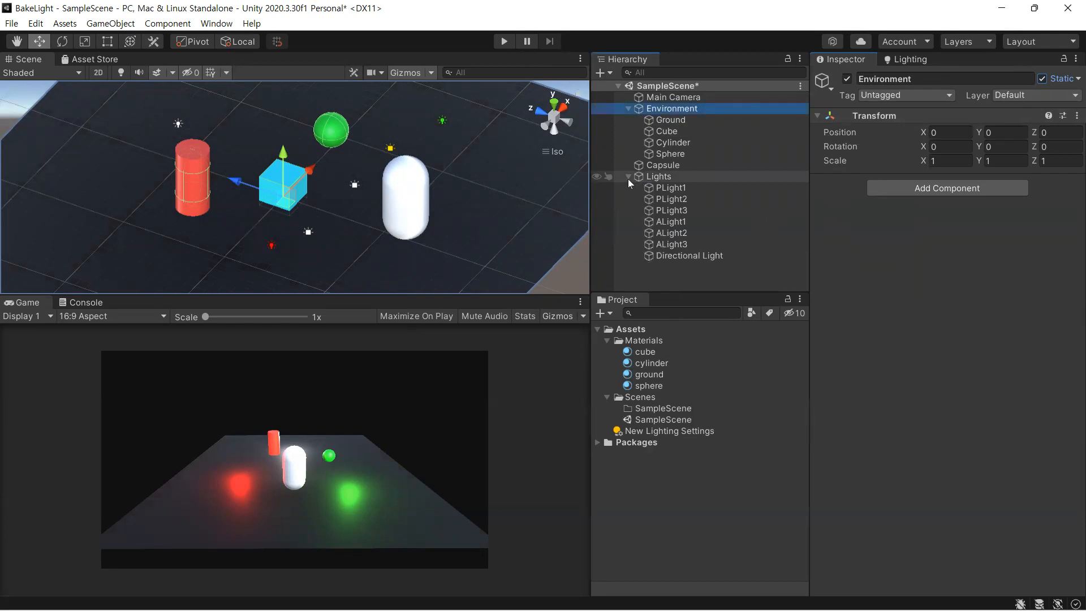
left_click(664, 189, "ctrl")
left_click(671, 256, "ctrl")
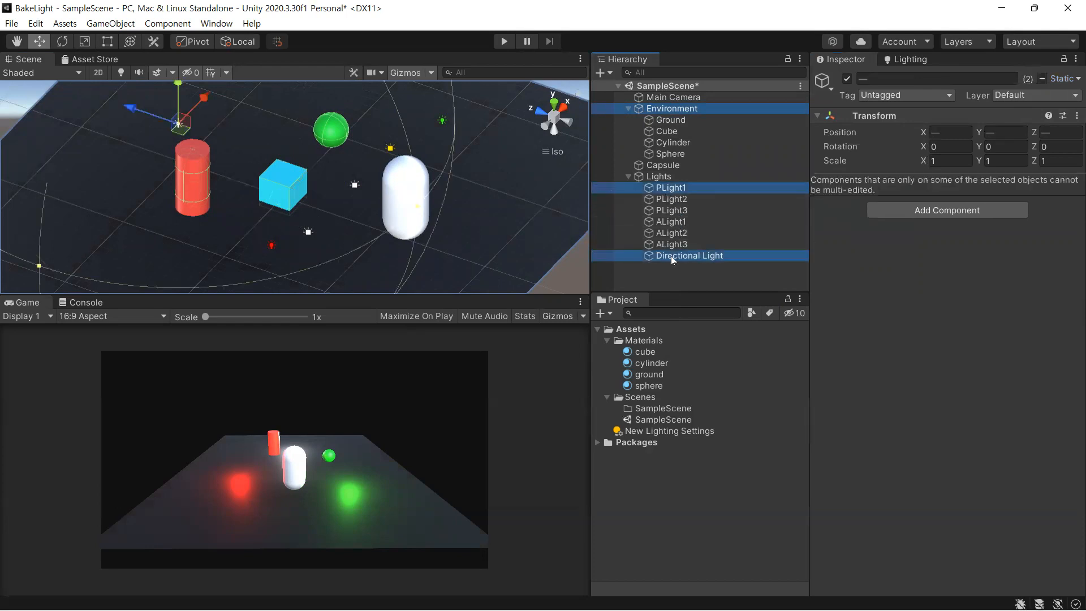
left_click(673, 189, "shift")
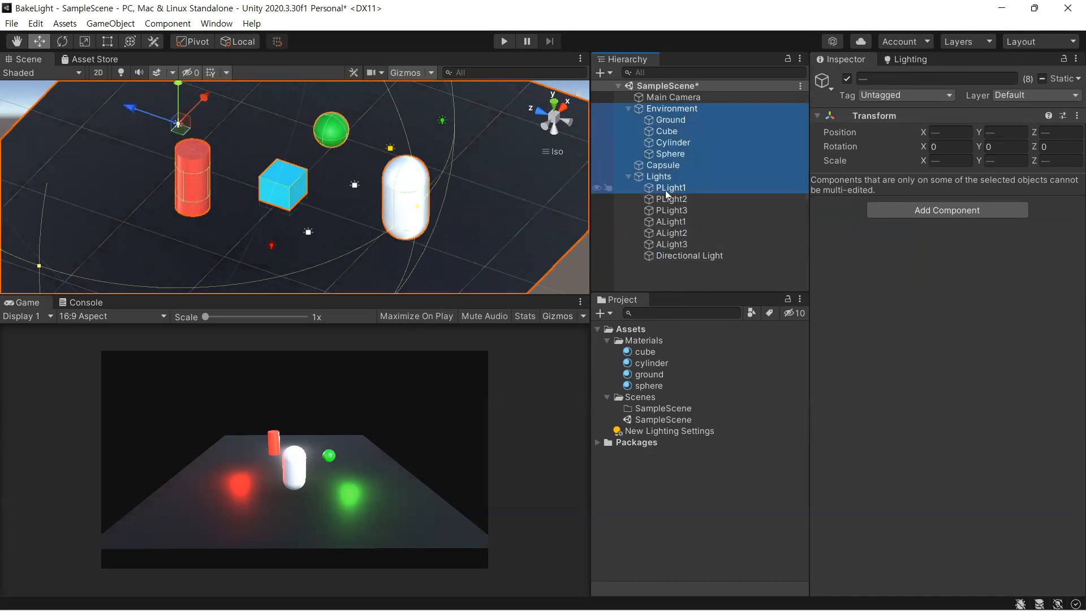
left_click(665, 191)
left_click(671, 256, "shift")
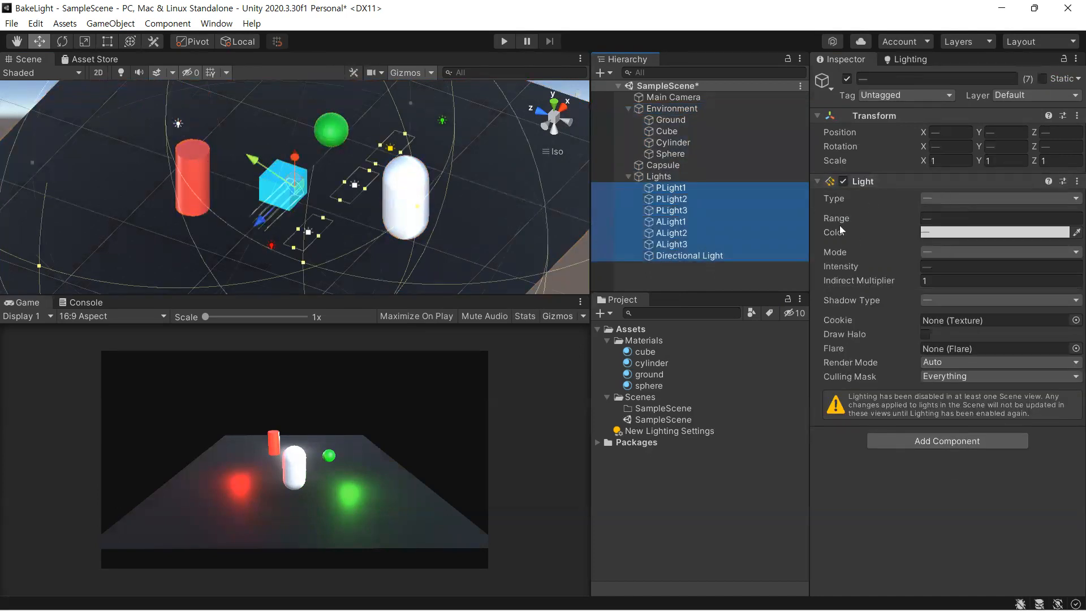
left_click(1071, 254)
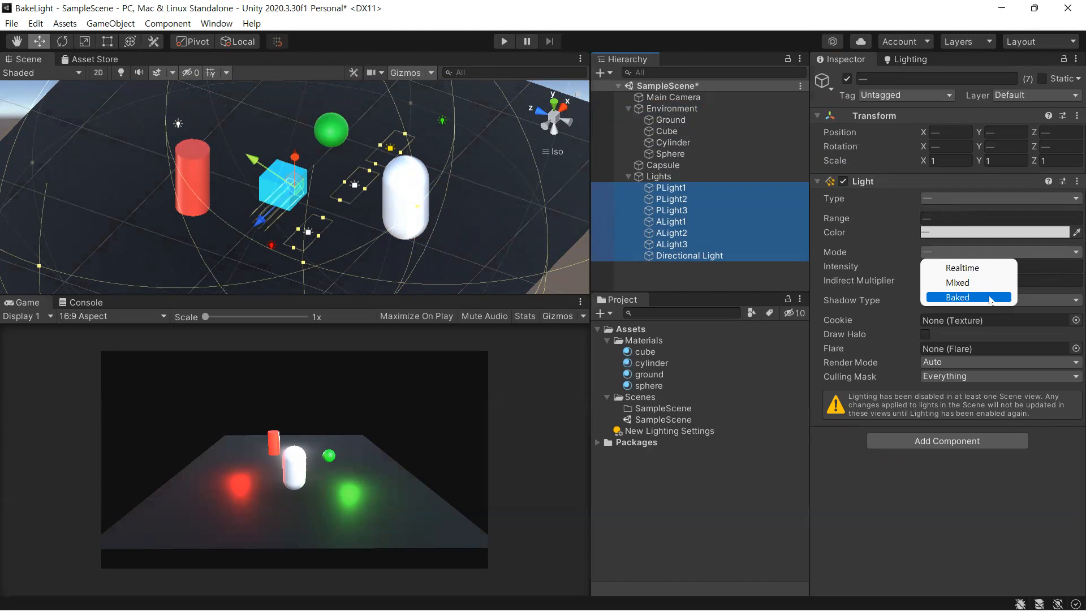
left_click(968, 297)
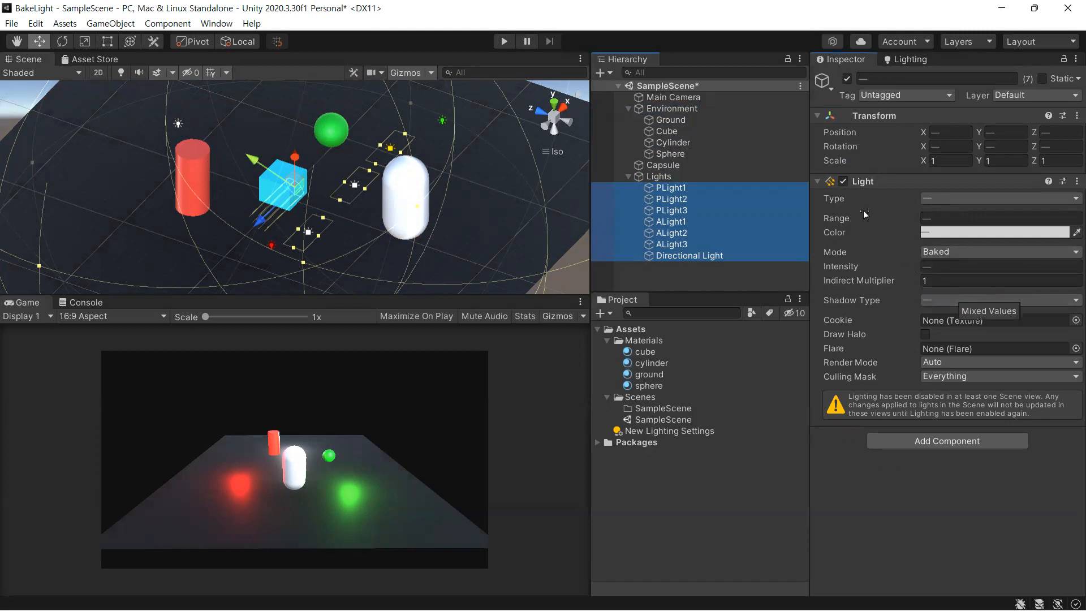
left_click(628, 177)
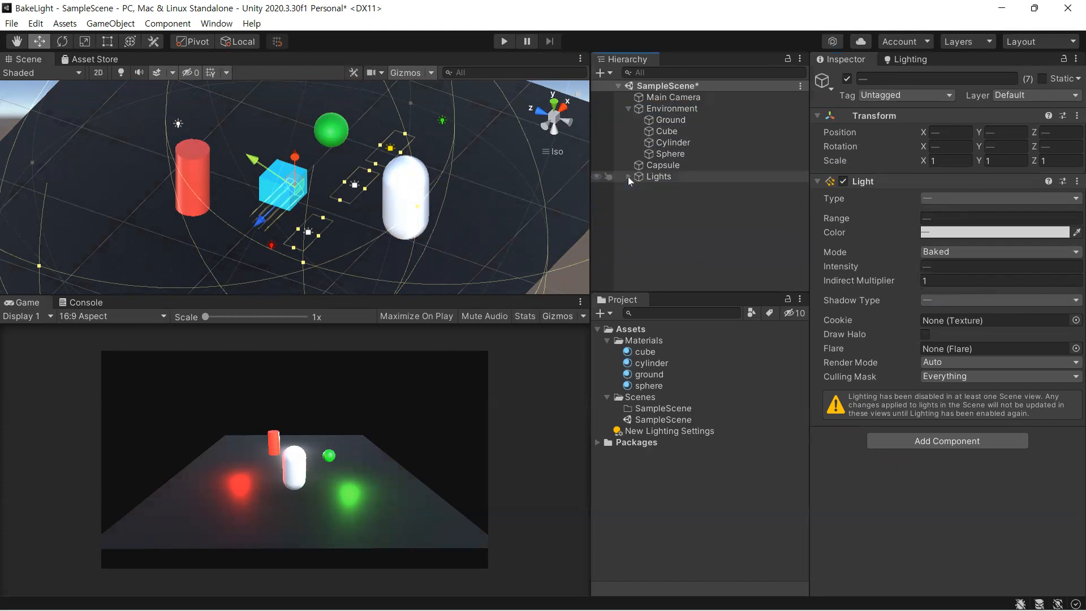
left_click(627, 108)
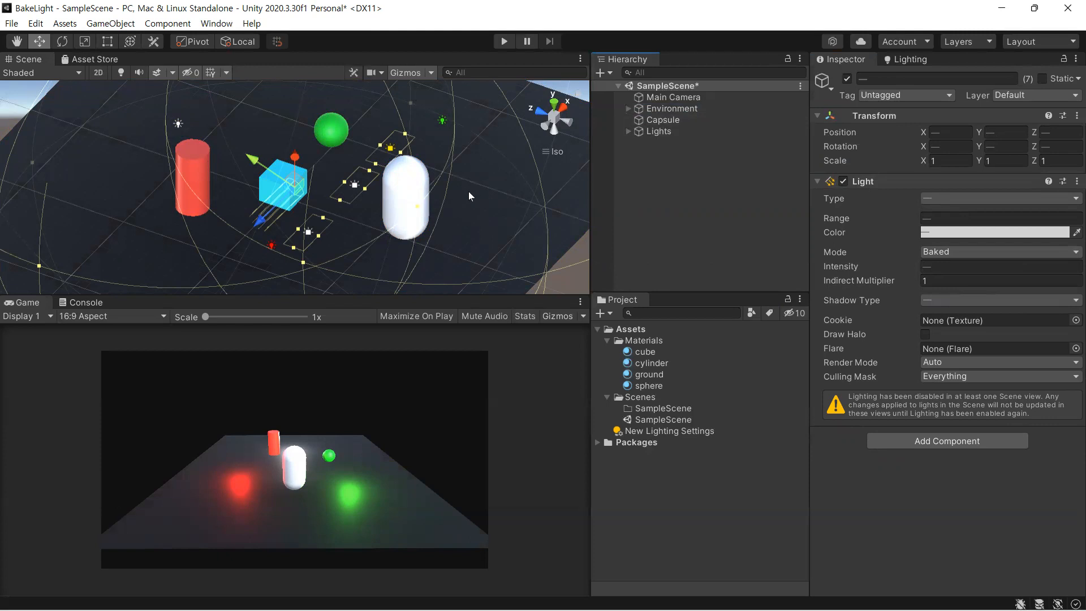
left_click(654, 120)
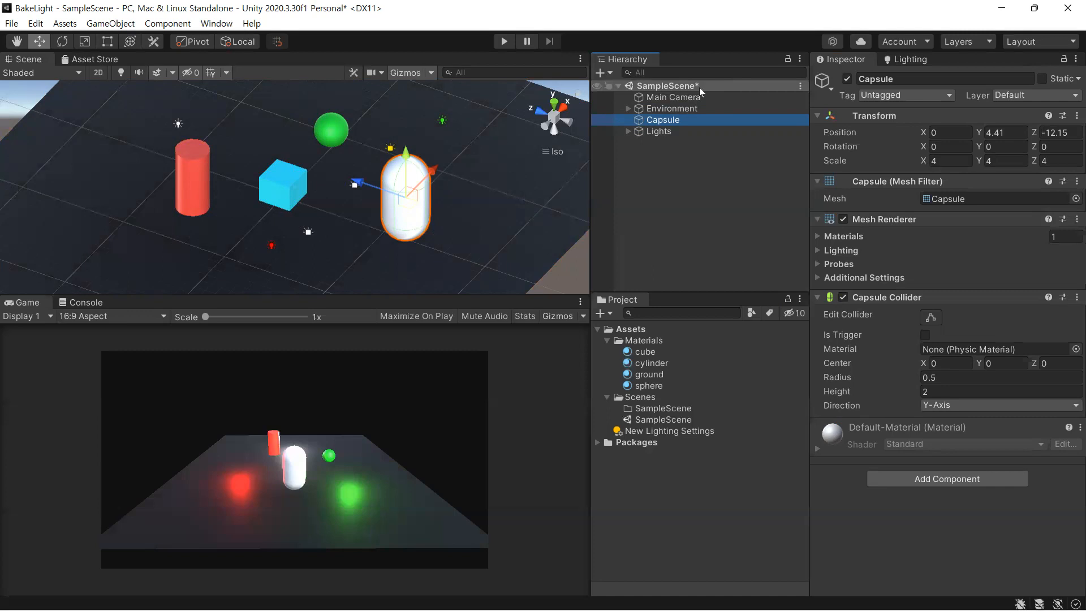
key("ctrl+s")
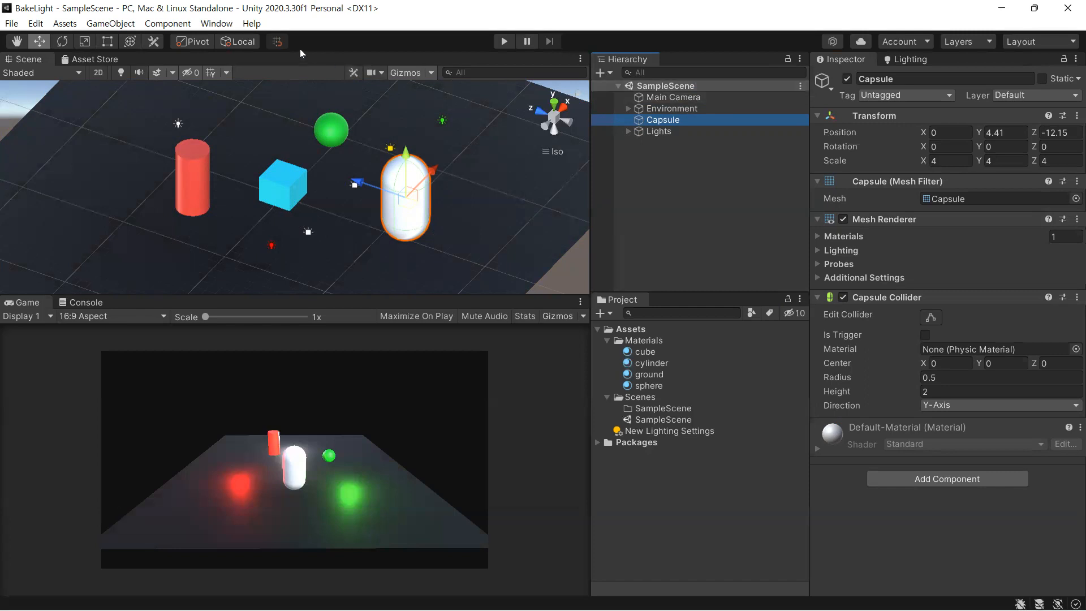
Open the scene's lighting settings and clear the assigned Lighting Settings asset to None
left_click(215, 23)
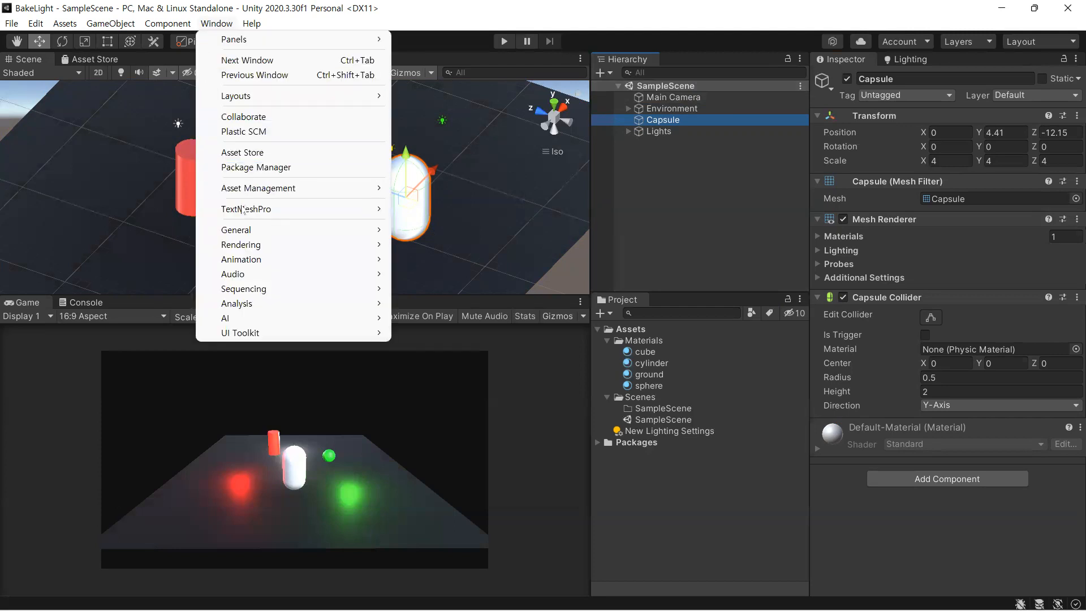
mouse_move(243, 249)
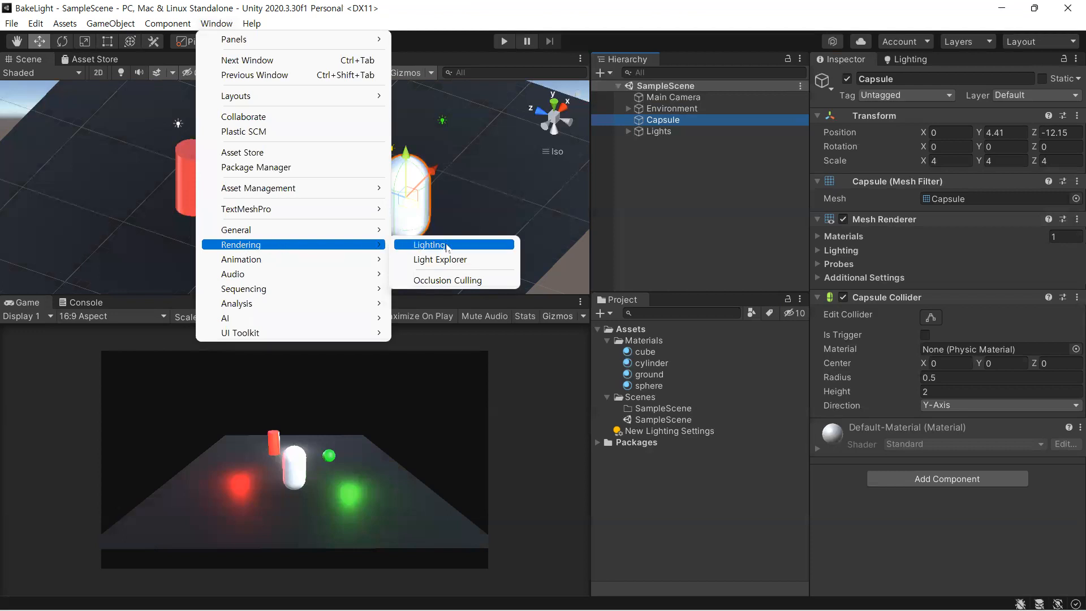
left_click(448, 247)
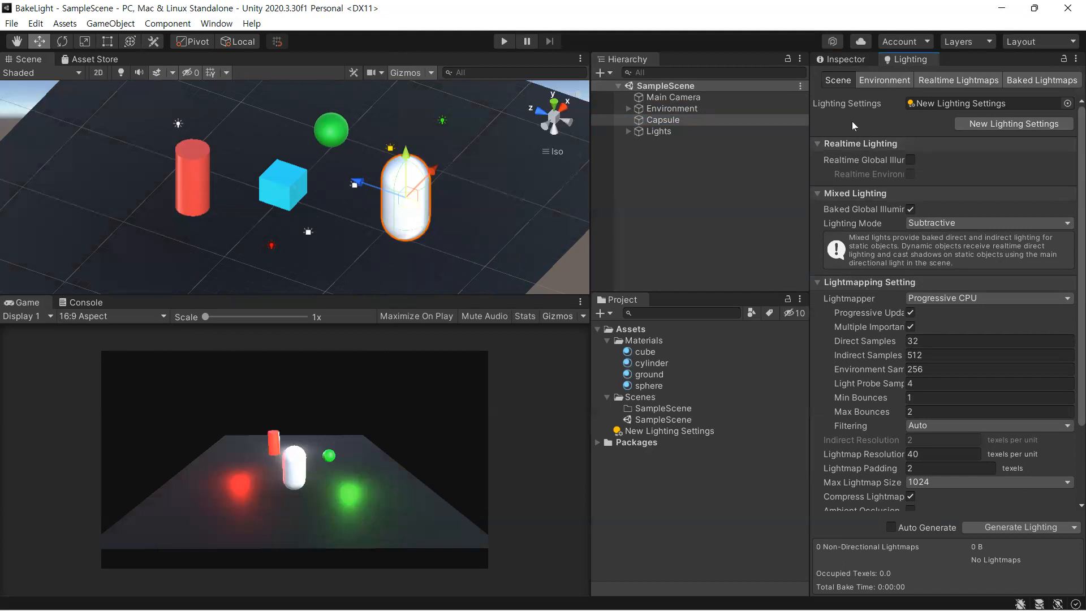
left_click(1068, 103)
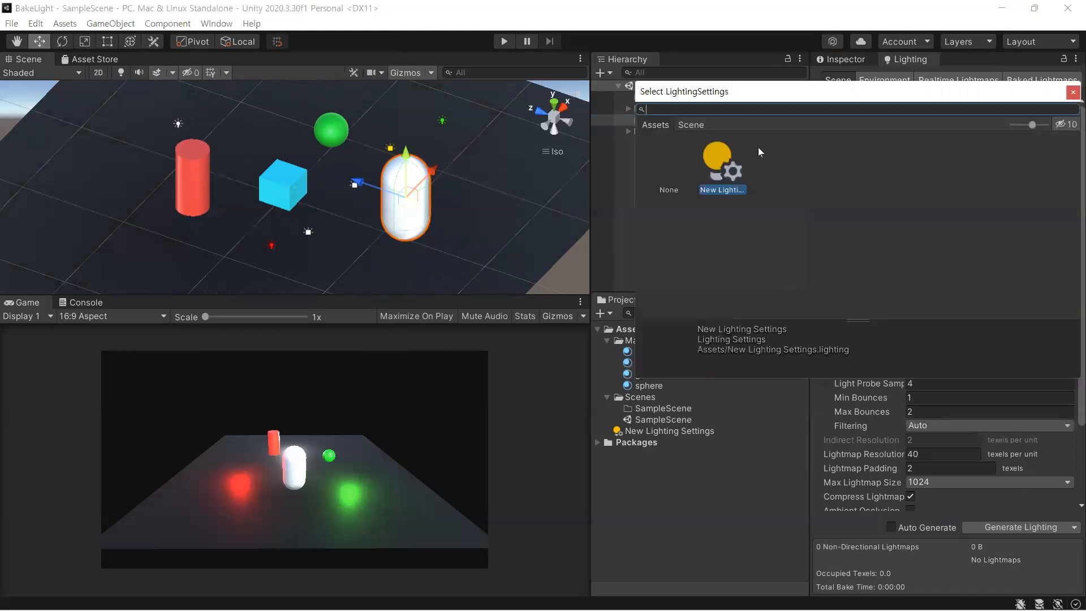
left_click(668, 190)
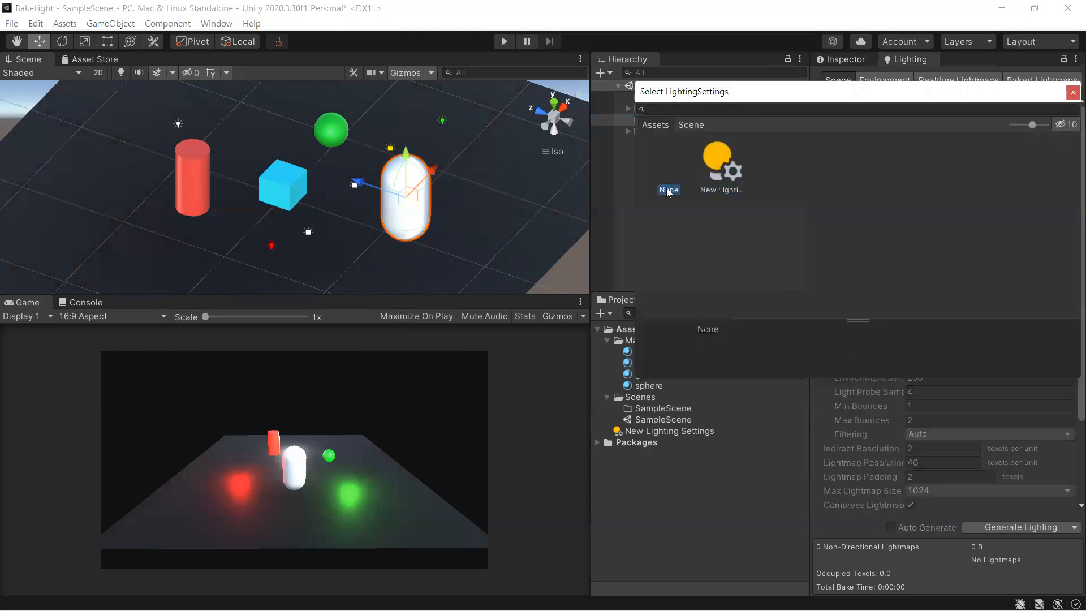
left_click(1071, 93)
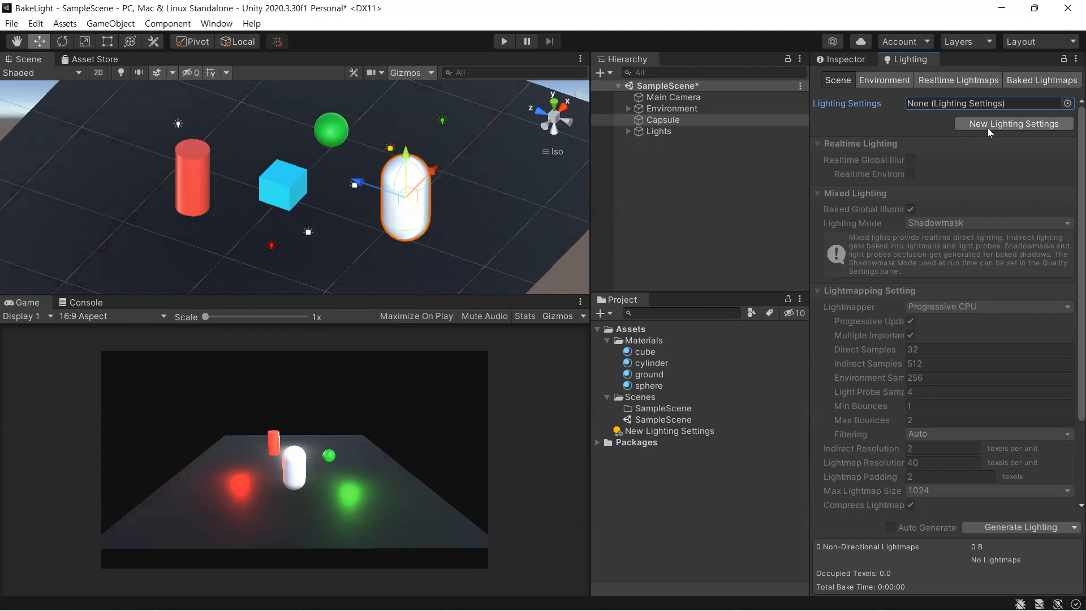
Create a new Lighting Settings asset for the scene and name it BakedSetting1
left_click(1023, 124)
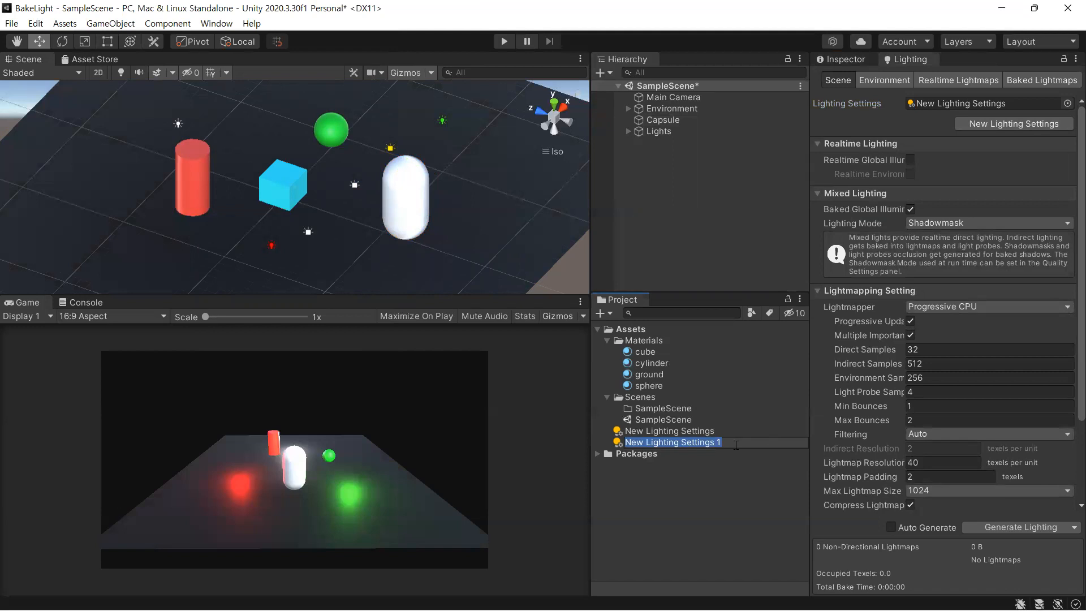
type("Ba")
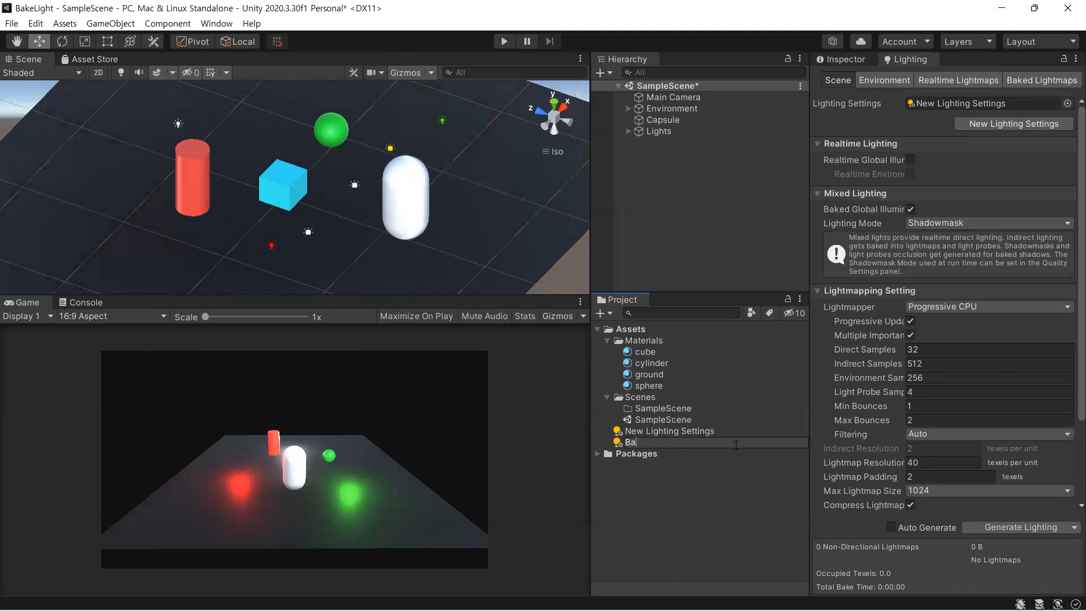
type("kedSetting1")
key("Return")
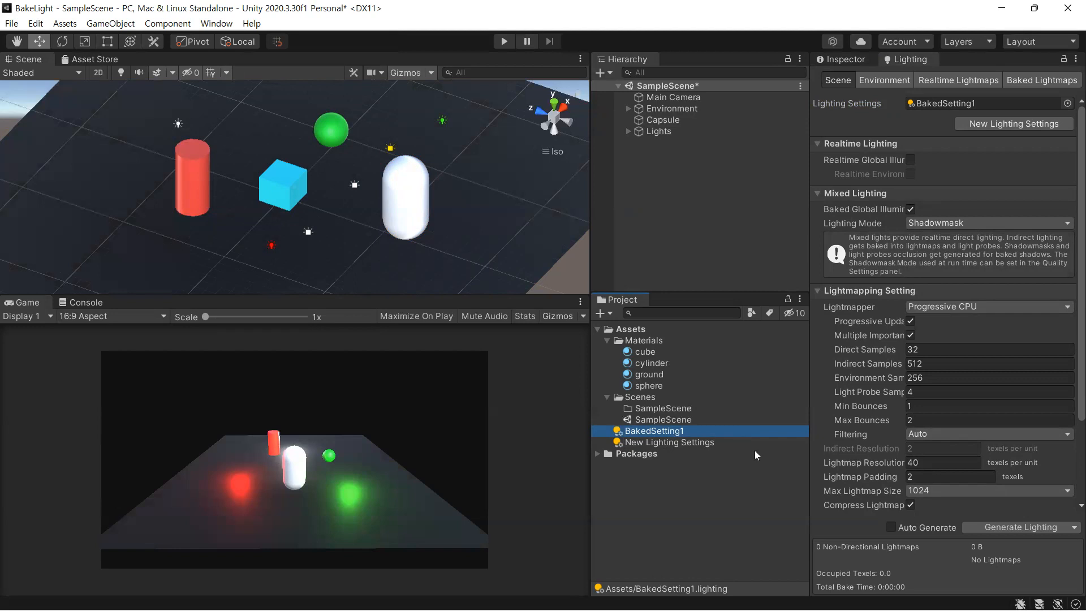
Delete the old New Lighting Settings asset from the project
left_click(701, 442)
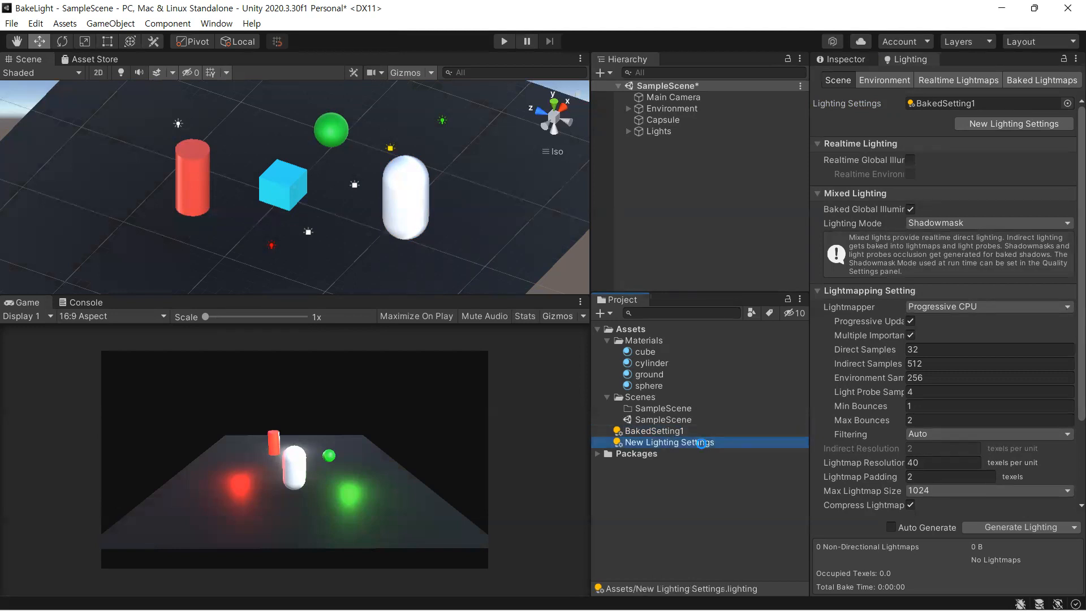
key("Delete")
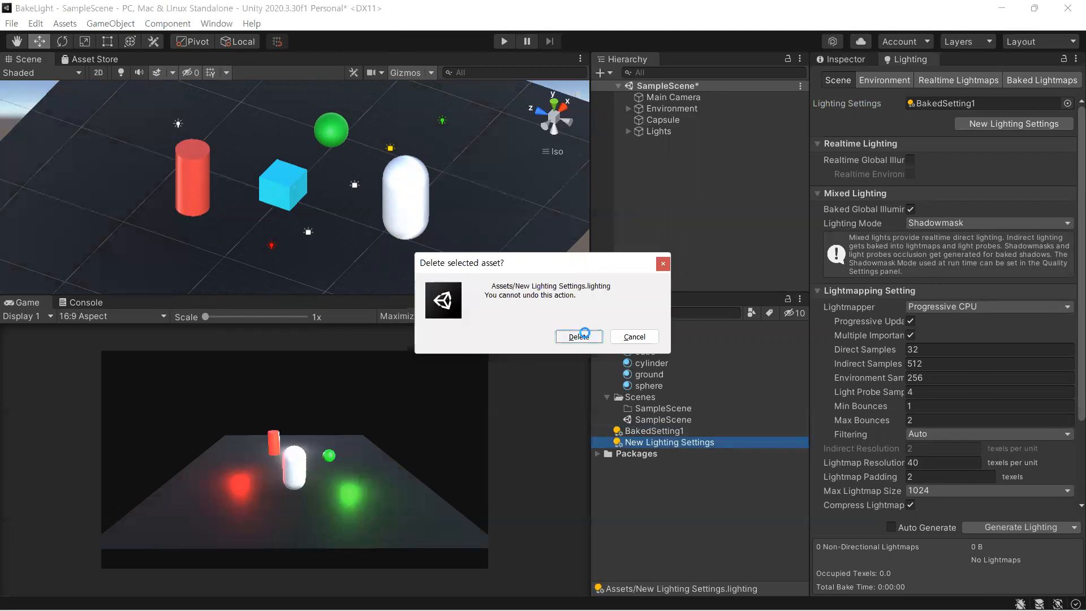
left_click(580, 337)
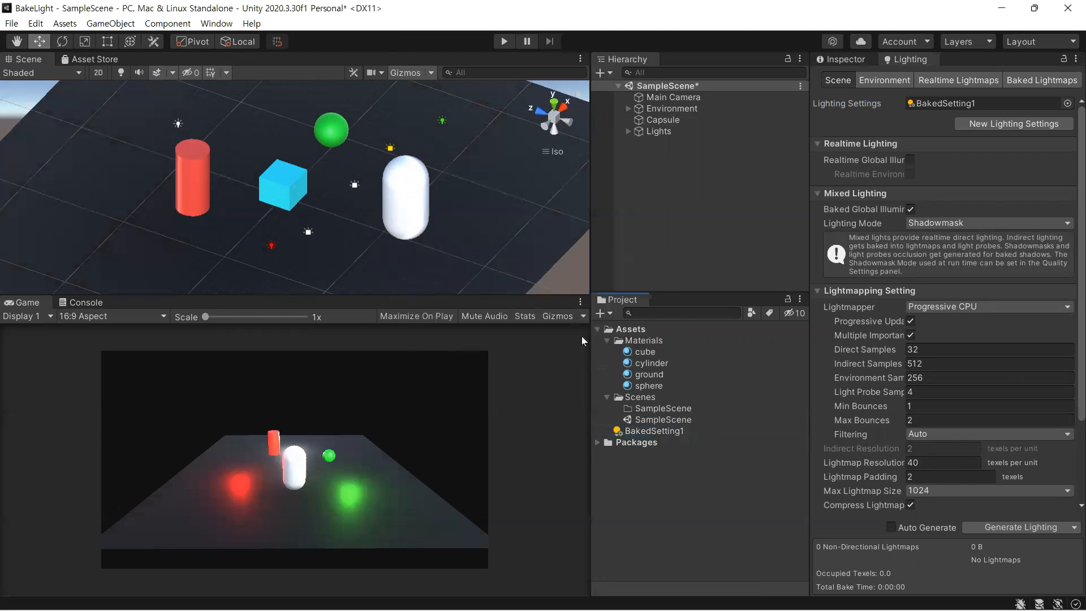
Set the mixed lighting mode of BakedSetting1 to Subtractive
left_click(675, 431)
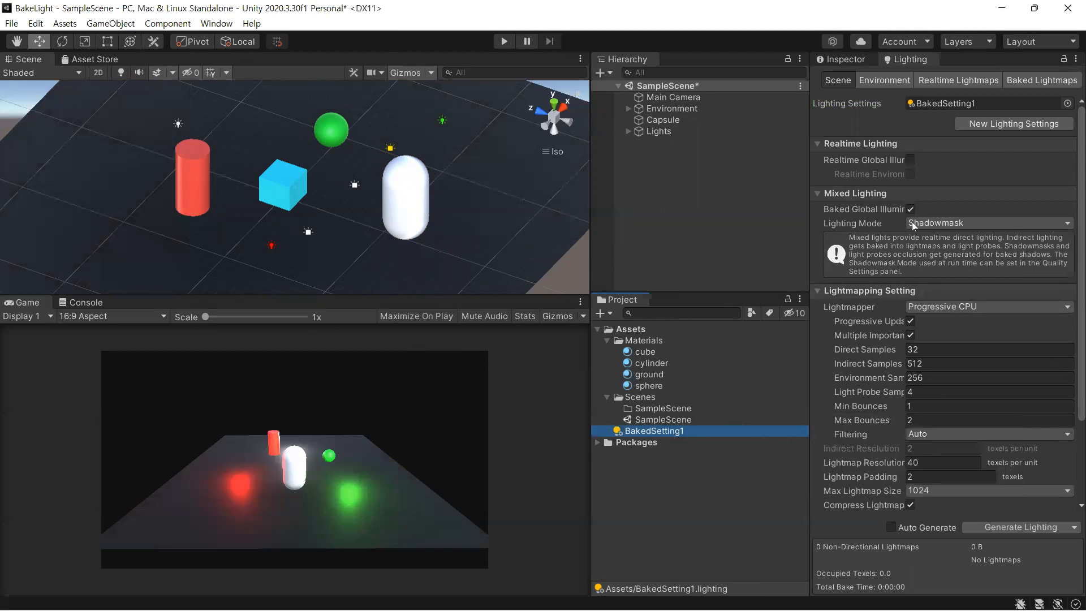
left_click(1048, 223)
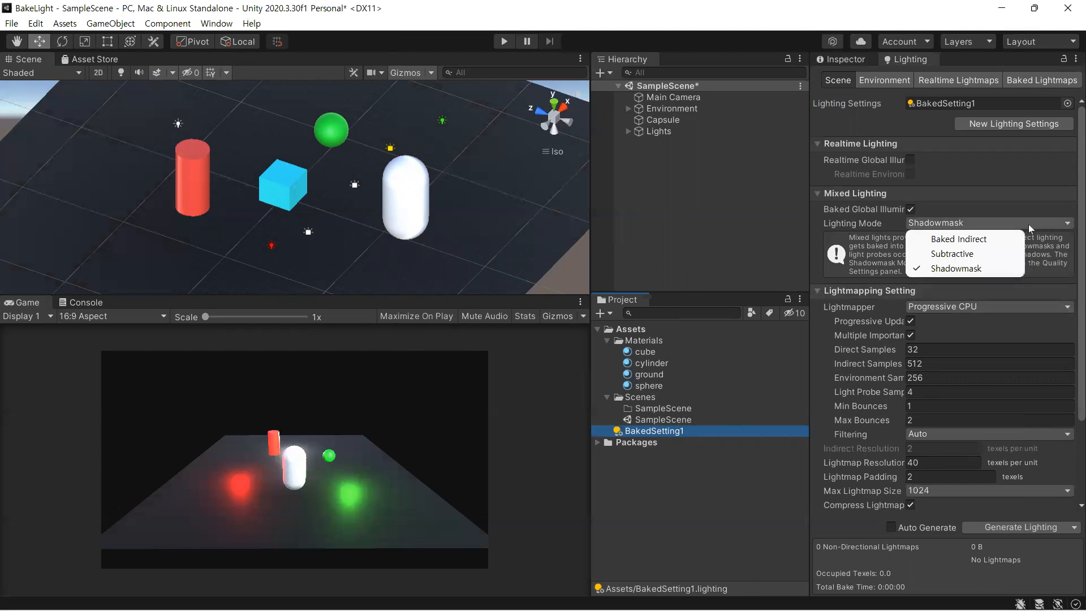
left_click(968, 254)
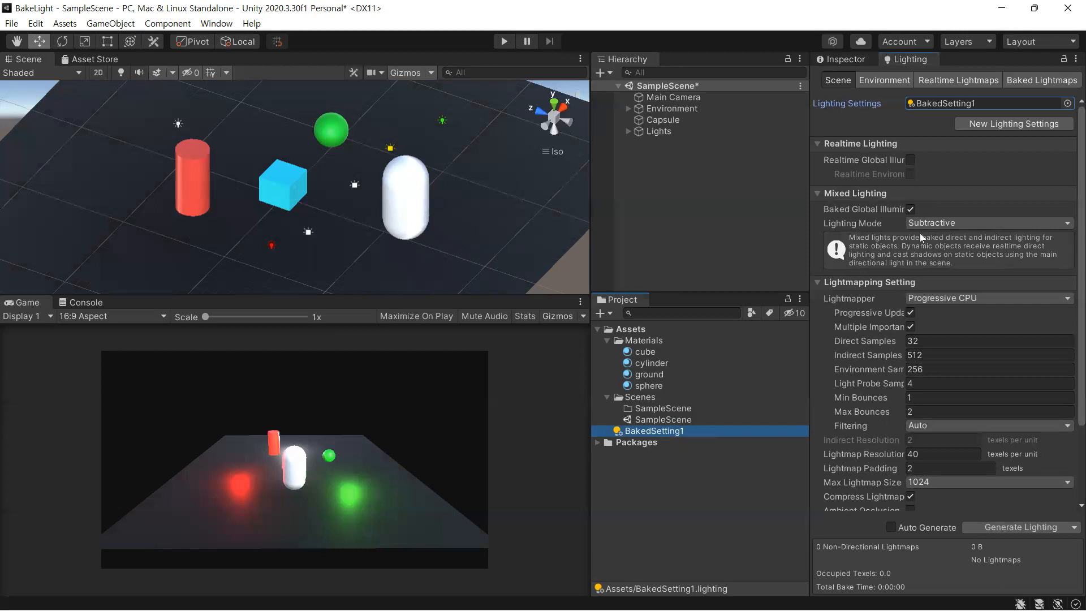
left_click_drag(809, 309, 795, 305)
mouse_move(839, 341)
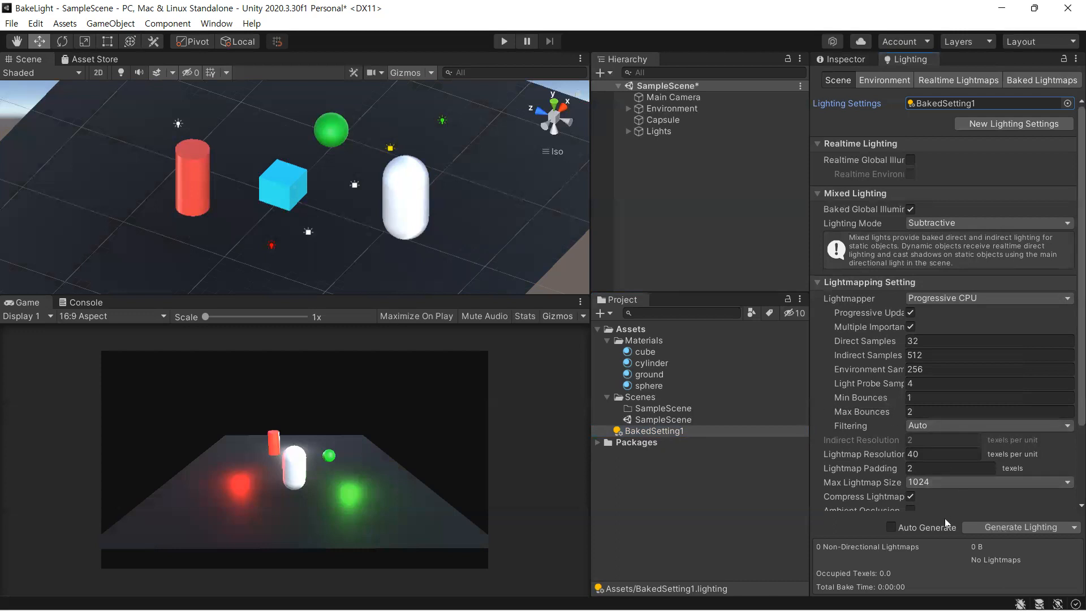
Generate the scene's lighting and select the SampleScene folder holding the baked lightmap files
left_click(1010, 526)
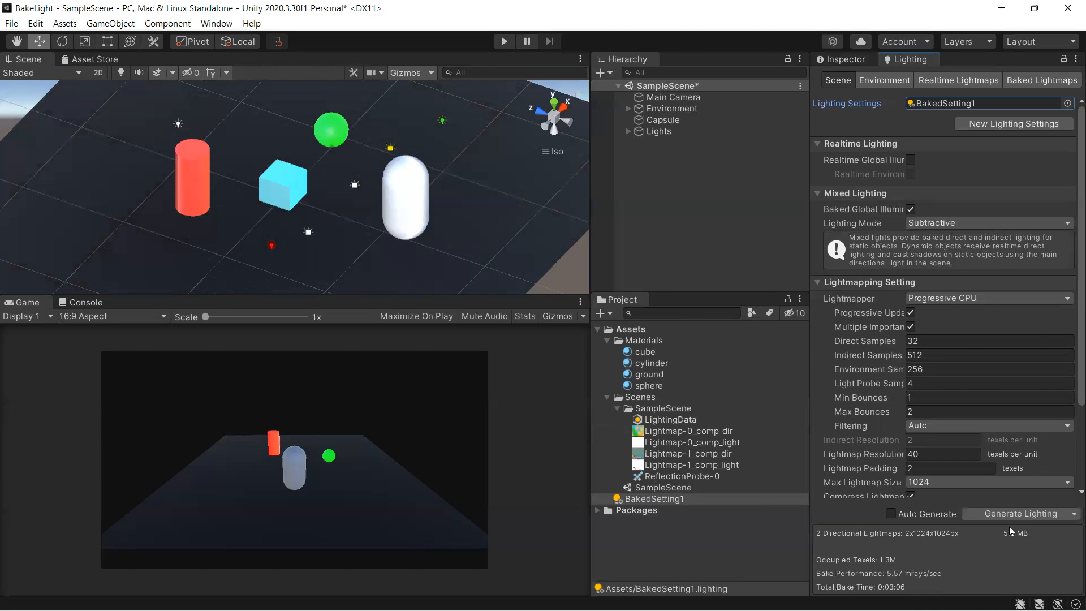
left_click(654, 405)
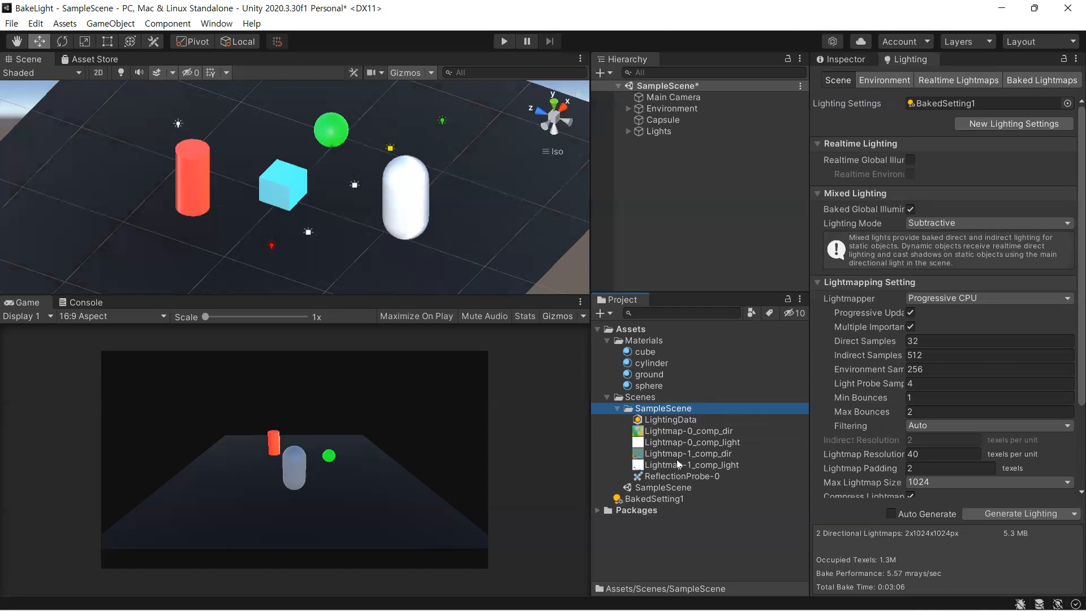
Set the light mode of the point lights PLight3 and PLight1 to Realtime
left_click(635, 129)
left_click(629, 132)
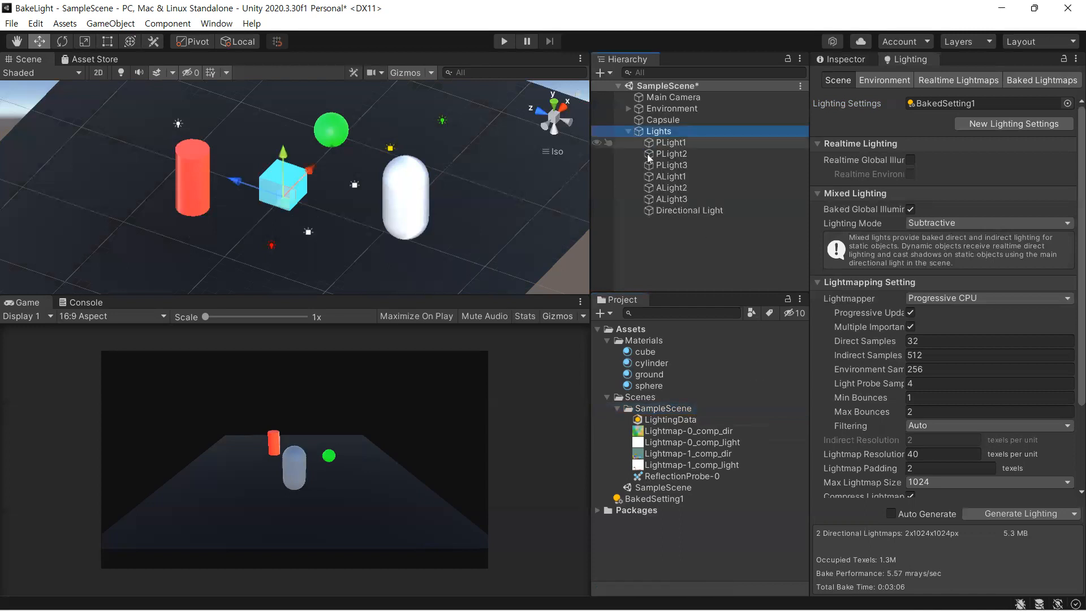
left_click(665, 144)
left_click(667, 155)
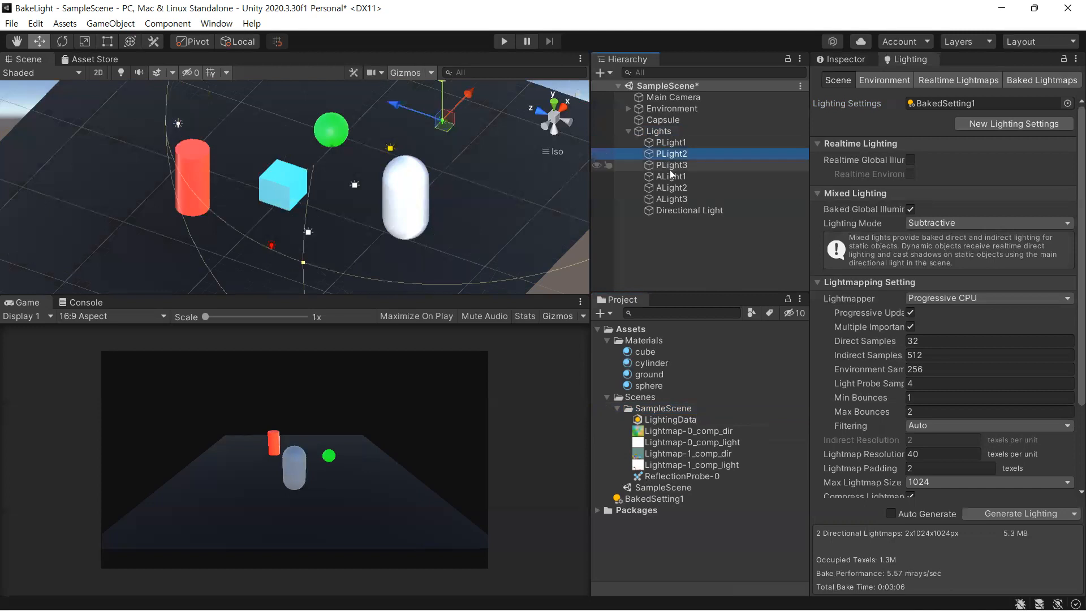
left_click(670, 166)
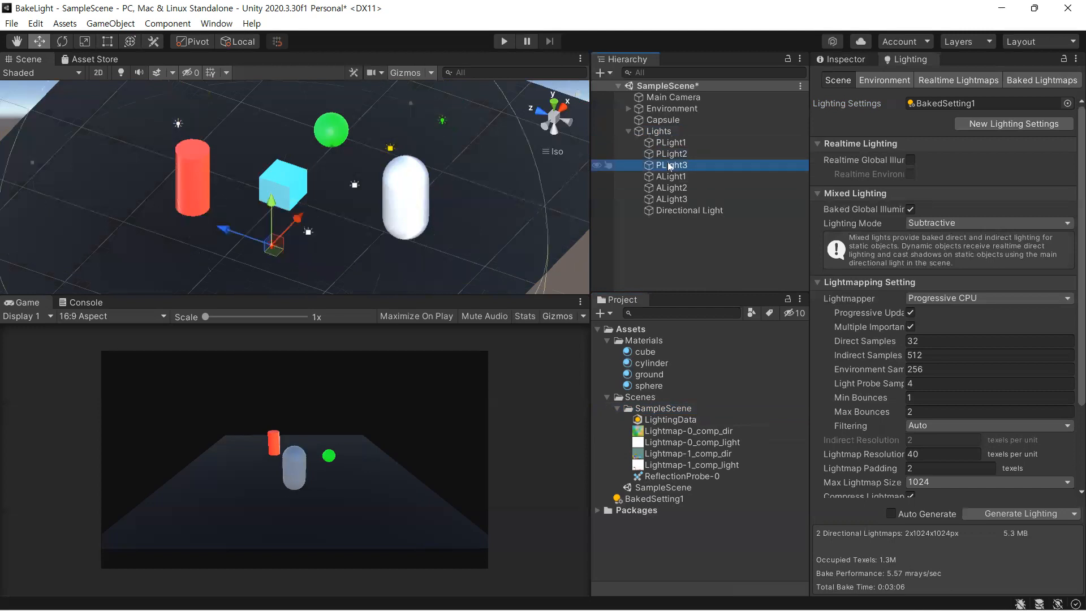
left_click(850, 60)
left_click(958, 252)
left_click(958, 268)
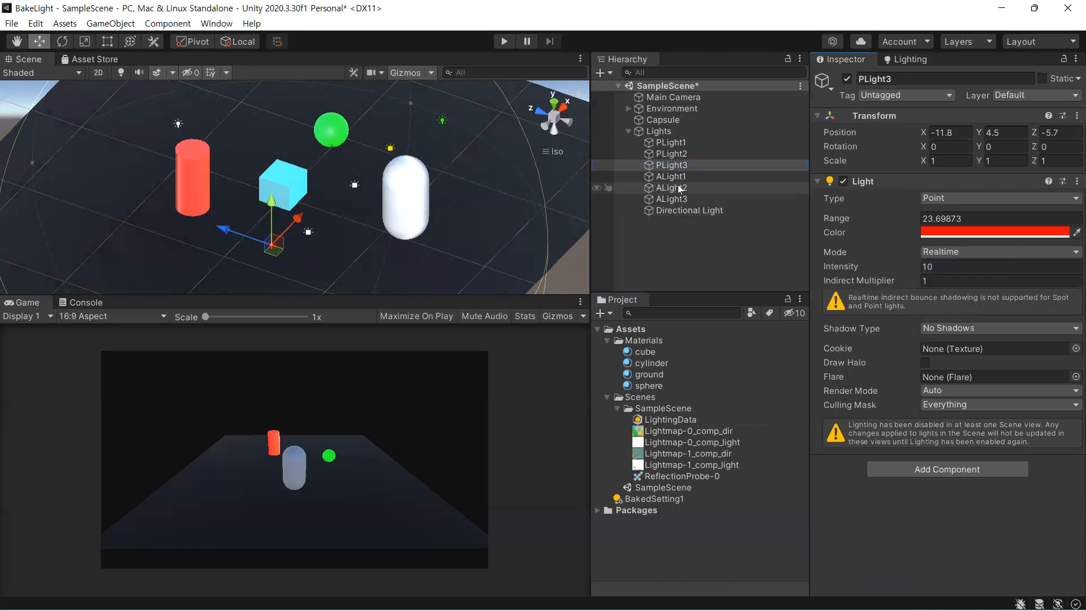
left_click(673, 142)
left_click(943, 252)
left_click(950, 269)
Examine the light settings of the area light ALight1 and the Directional Light
left_click(682, 166)
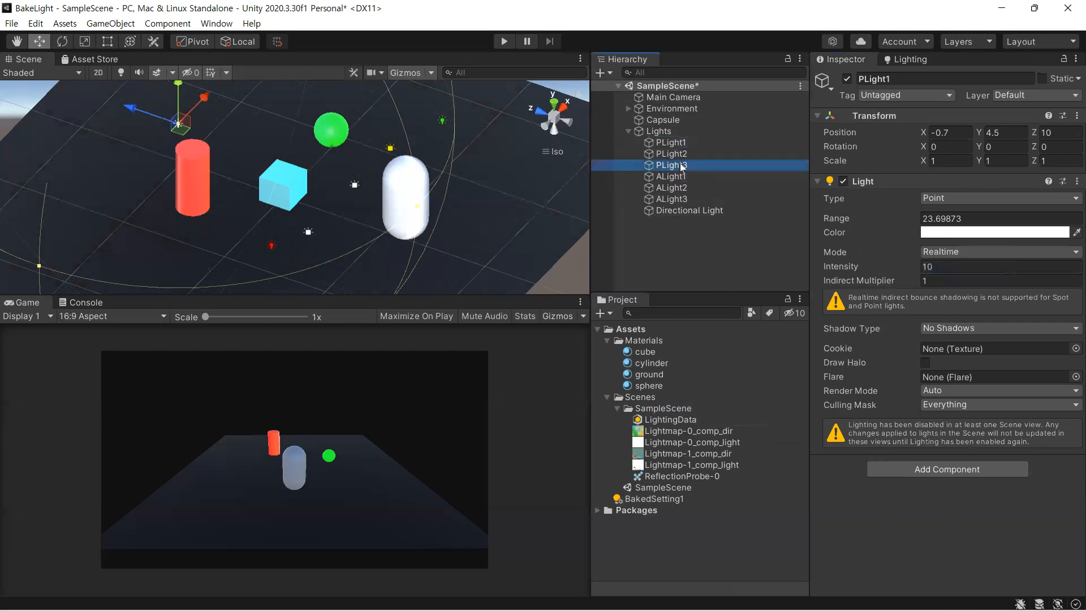
left_click(678, 177)
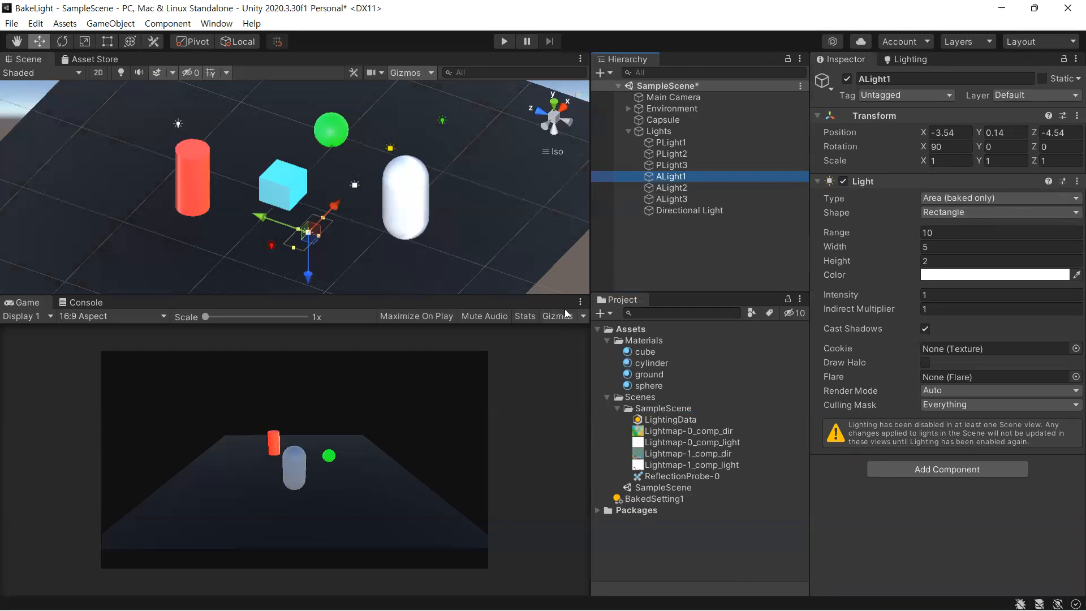
left_click(686, 210)
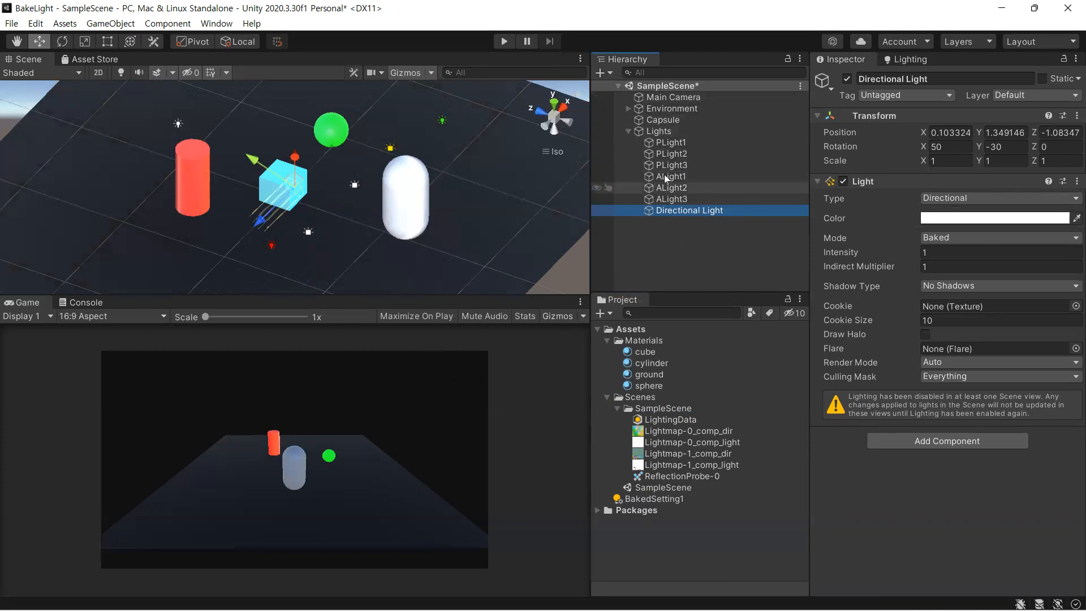
Collapse the Lights group and save SampleScene
left_click(641, 127)
key("Left")
left_click(671, 86)
right_click(671, 86)
left_click(708, 115)
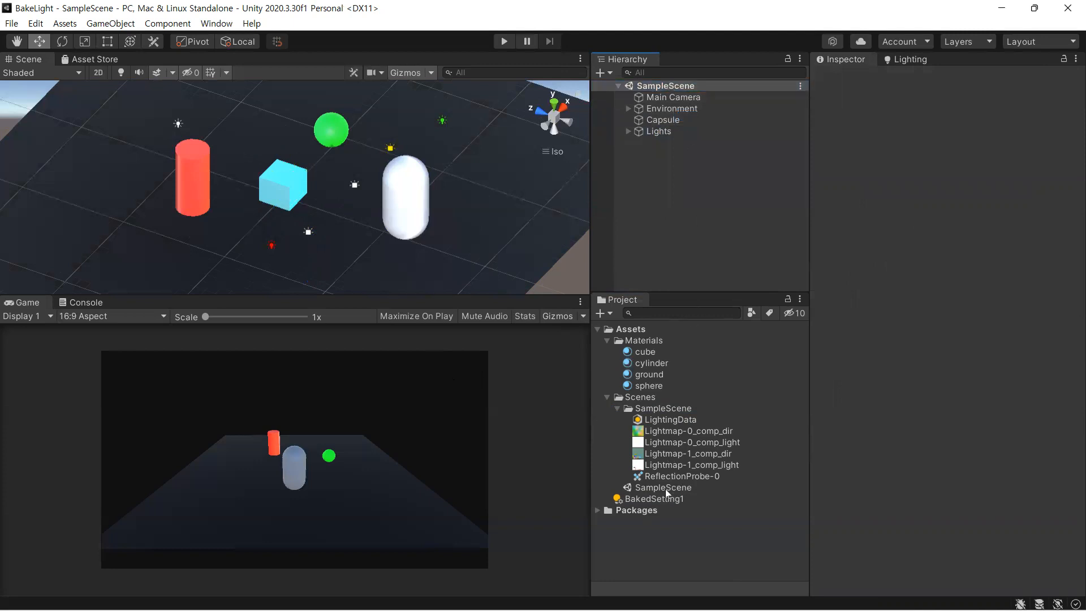
Create a new scene in the Scenes folder and name it Test
left_click(617, 408)
left_click(631, 398)
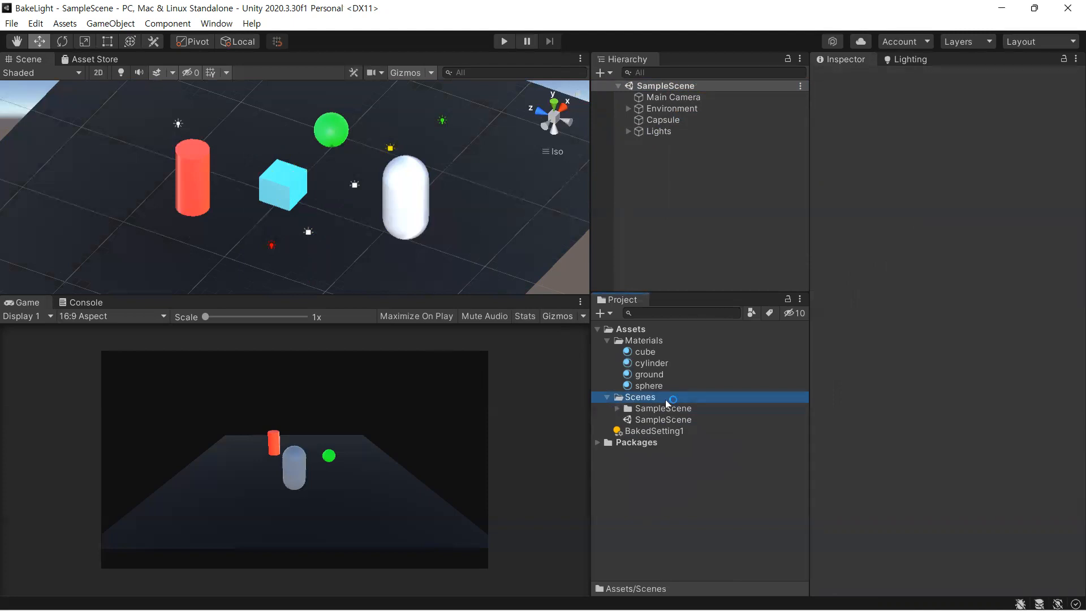
right_click(629, 398)
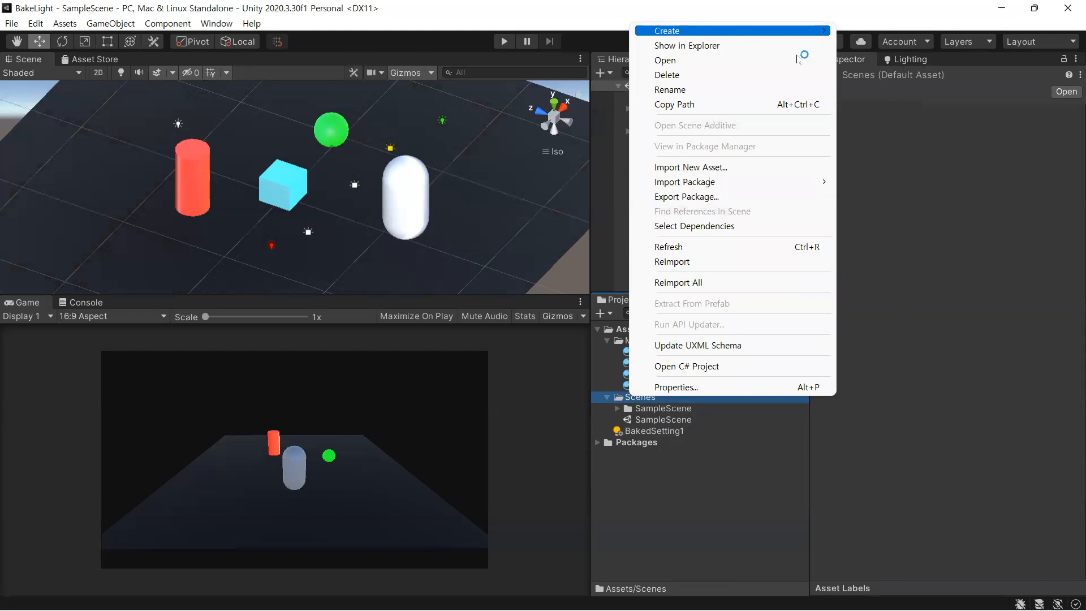
mouse_move(707, 30)
left_click(871, 176)
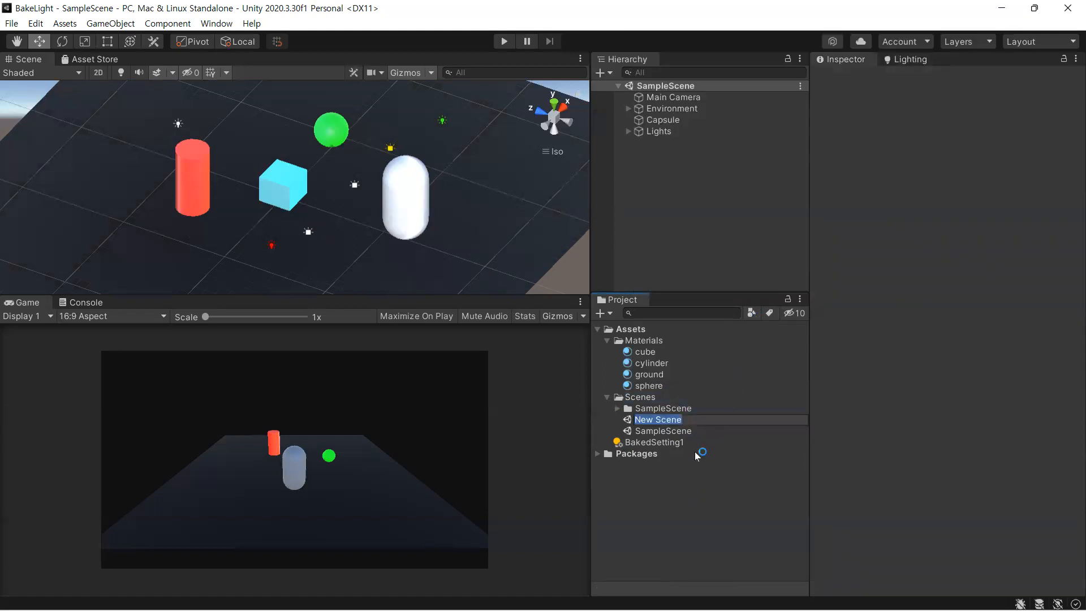
type("Test")
key("Return")
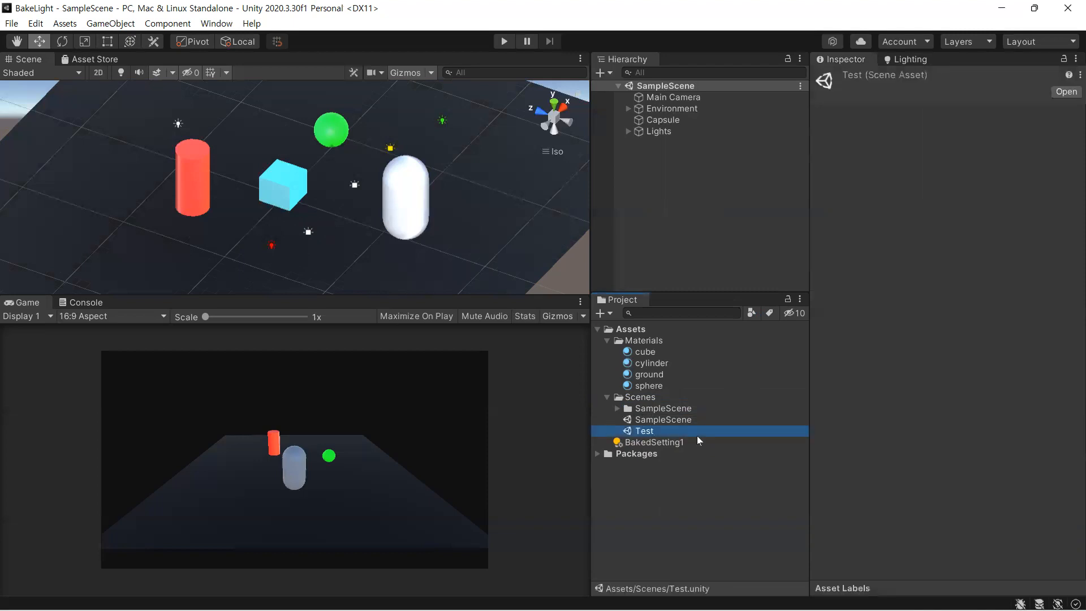
Open the Test scene, compare it with SampleScene, and return to Test
double_click(670, 430)
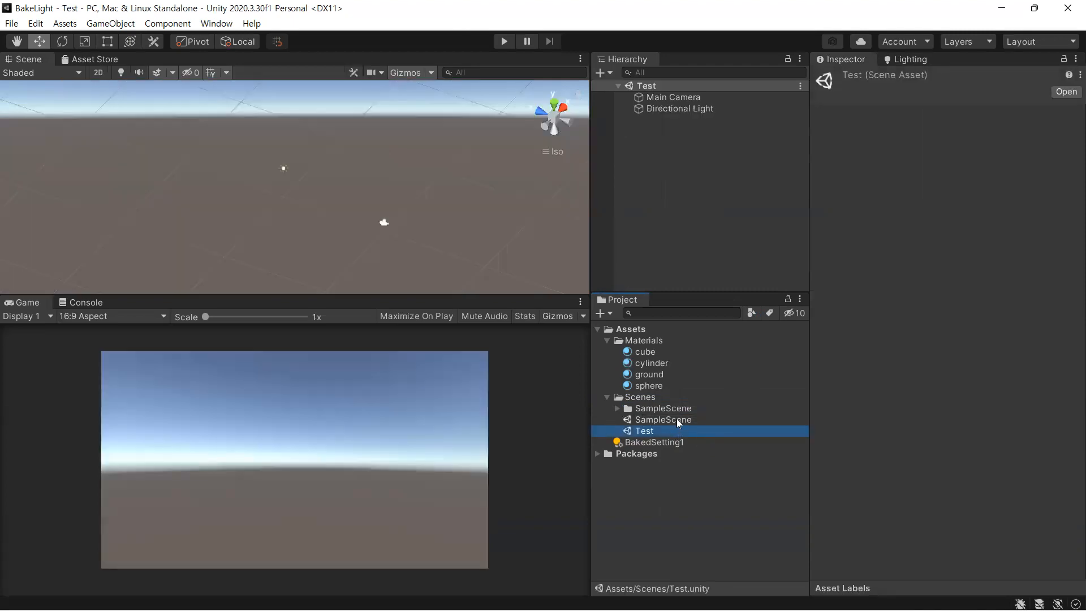
double_click(677, 419)
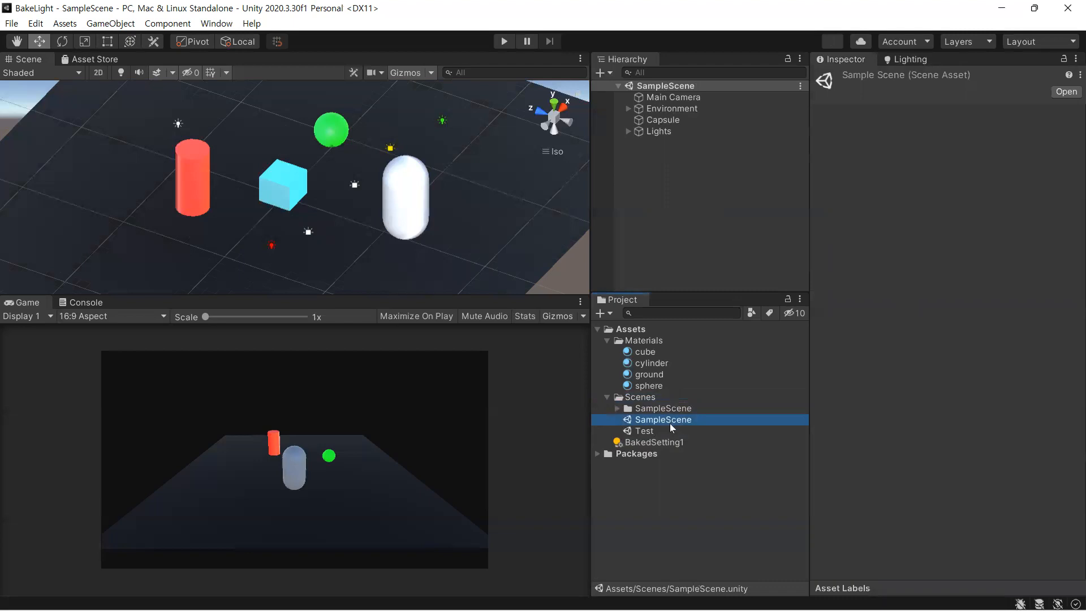
double_click(646, 433)
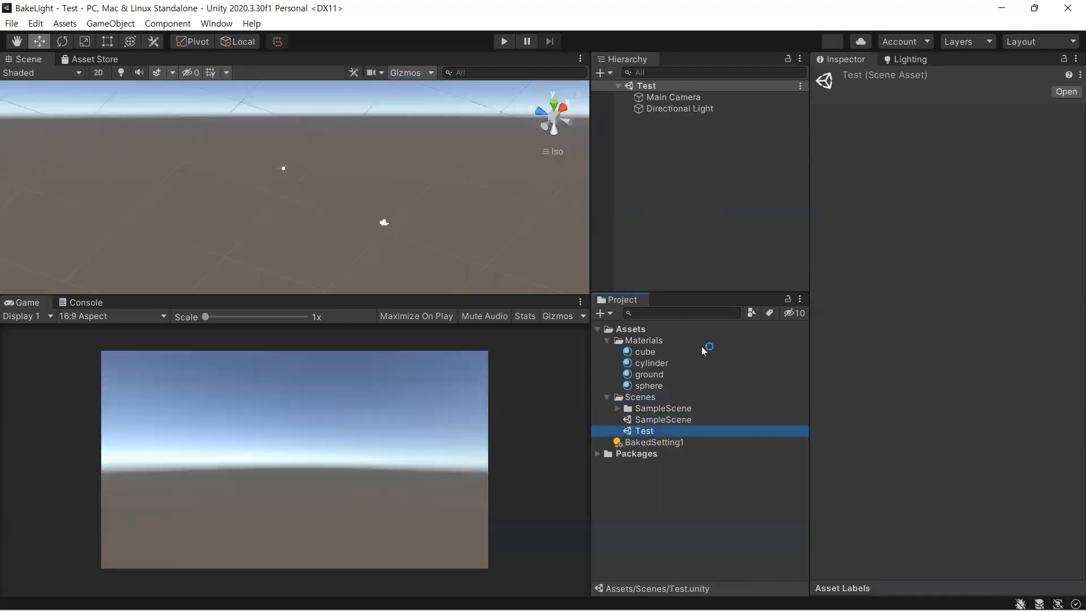
Add a plane to the Test scene and name it ground
left_click(637, 125)
right_click(637, 125)
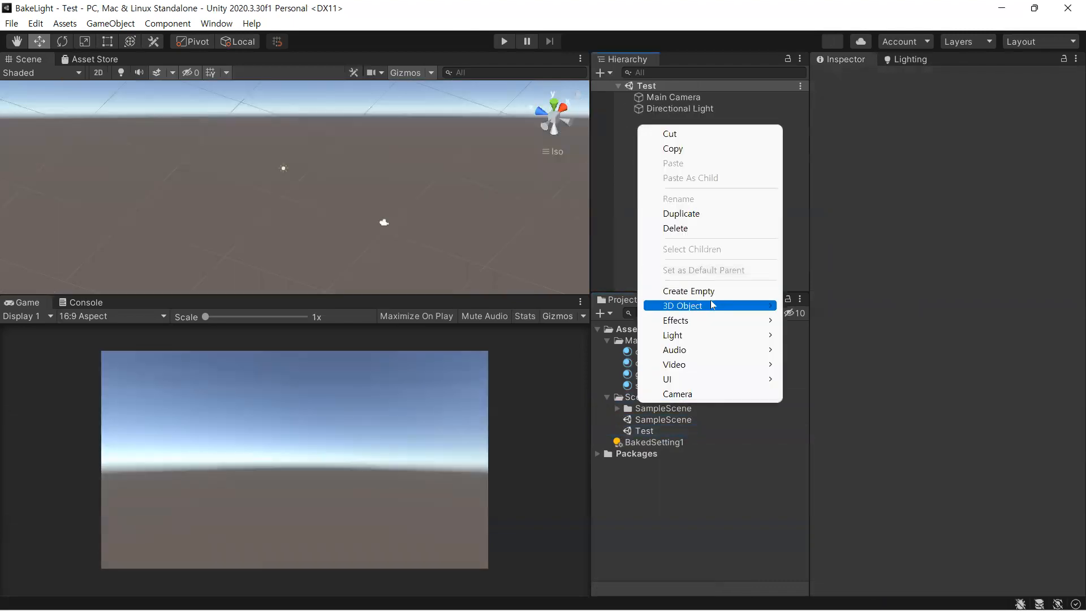
mouse_move(758, 305)
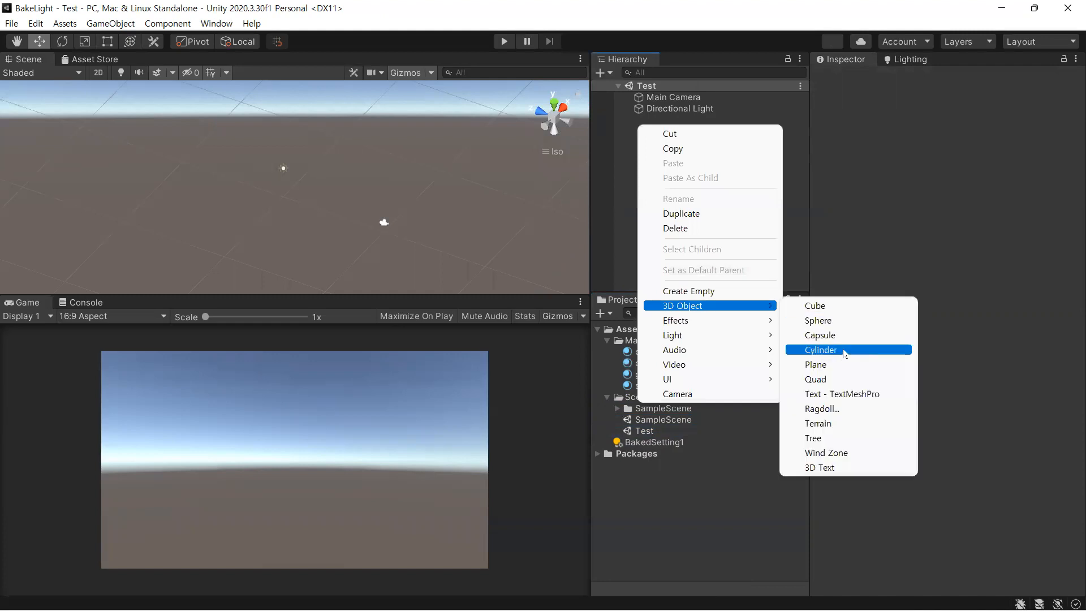
left_click(820, 365)
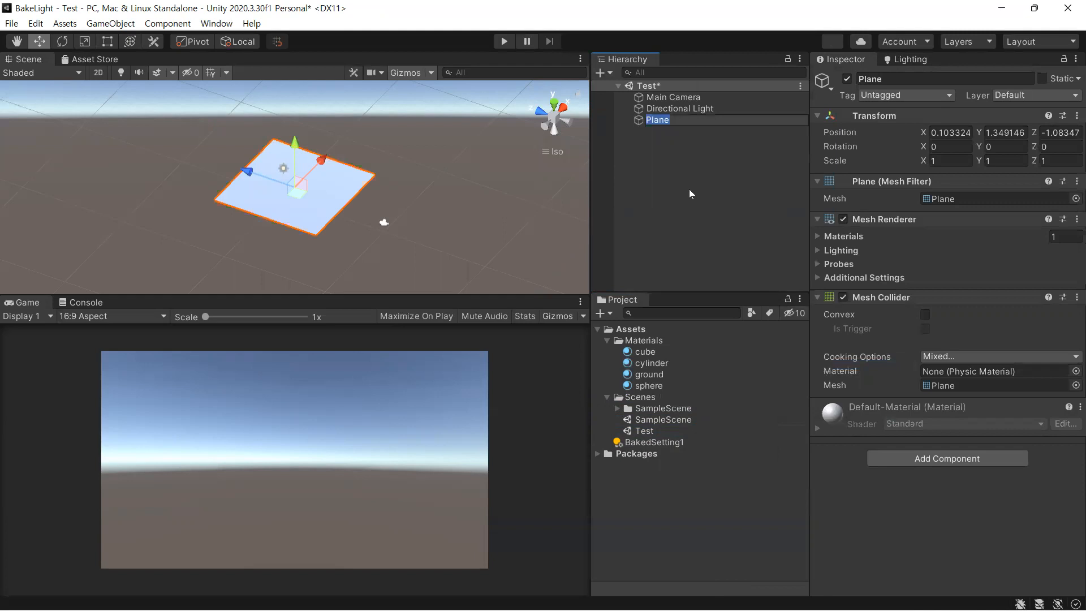
type("ground")
key("Return")
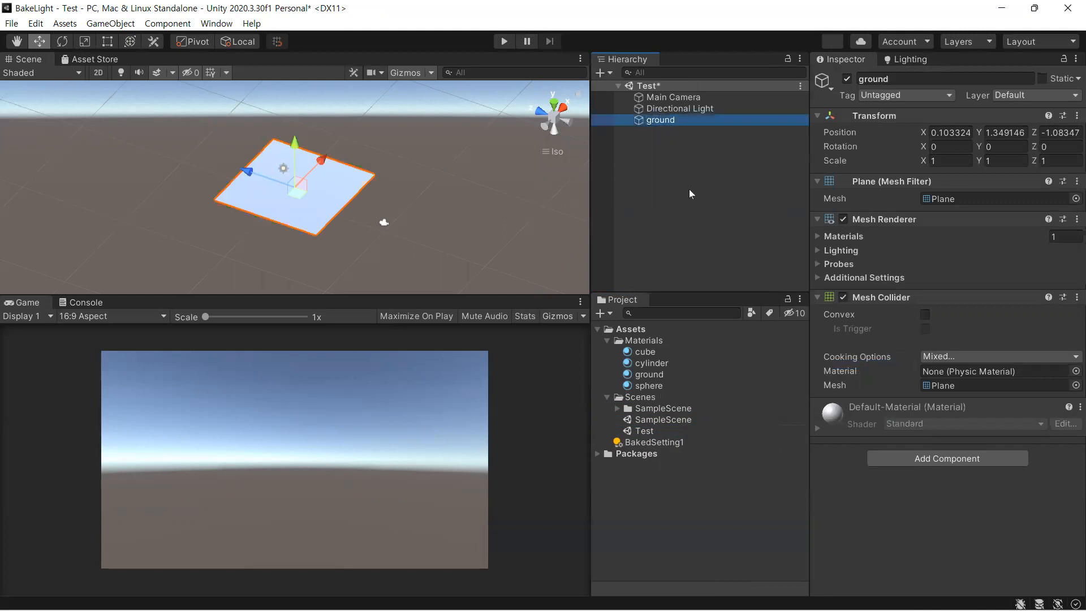
Reset the transform of the ground plane to the origin
left_click(653, 143)
left_click(659, 120)
left_click(1077, 116)
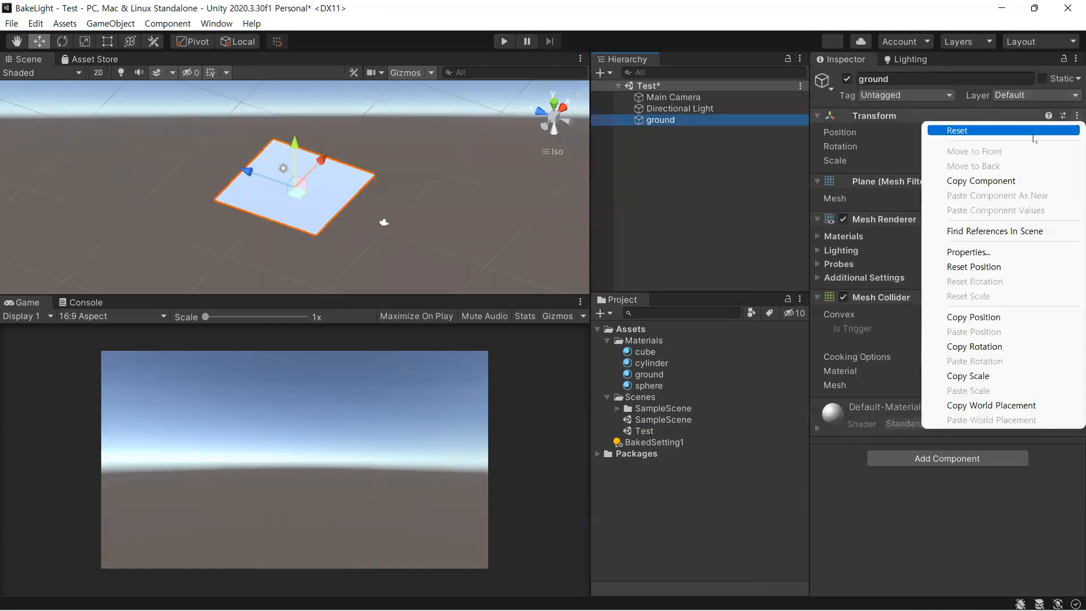
left_click(1006, 131)
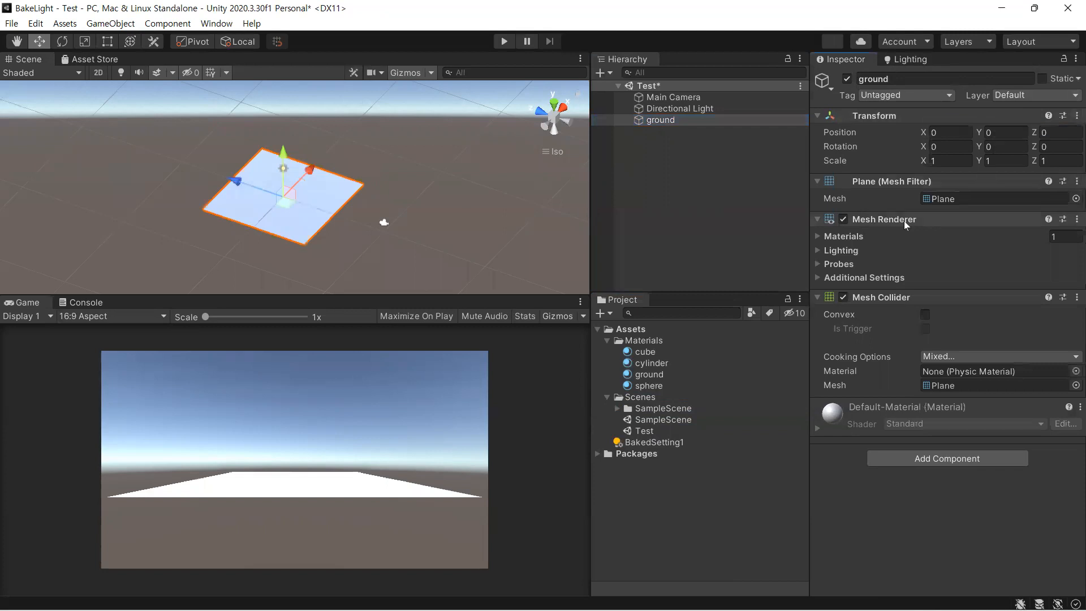
Add a cube to the Test scene and reset its transform
left_click(639, 141)
right_click(640, 141)
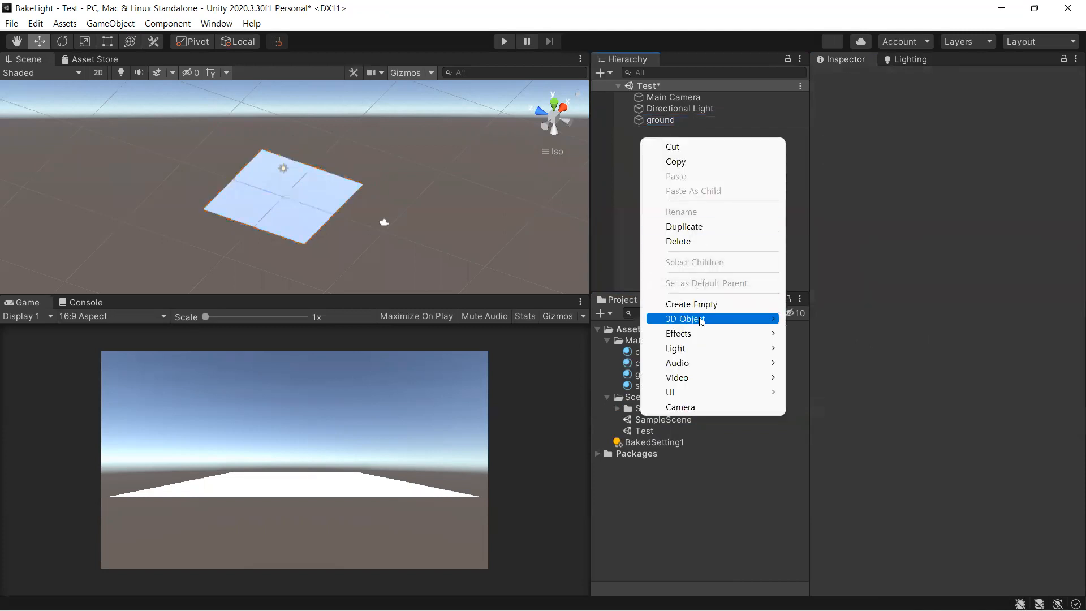
mouse_move(700, 320)
left_click(831, 319)
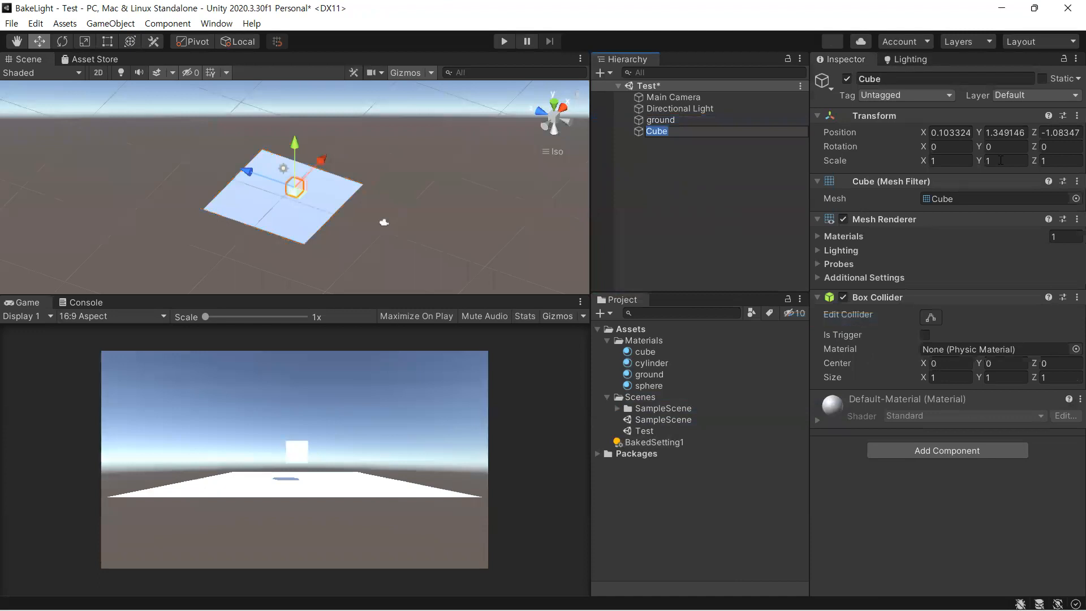
left_click(1071, 116)
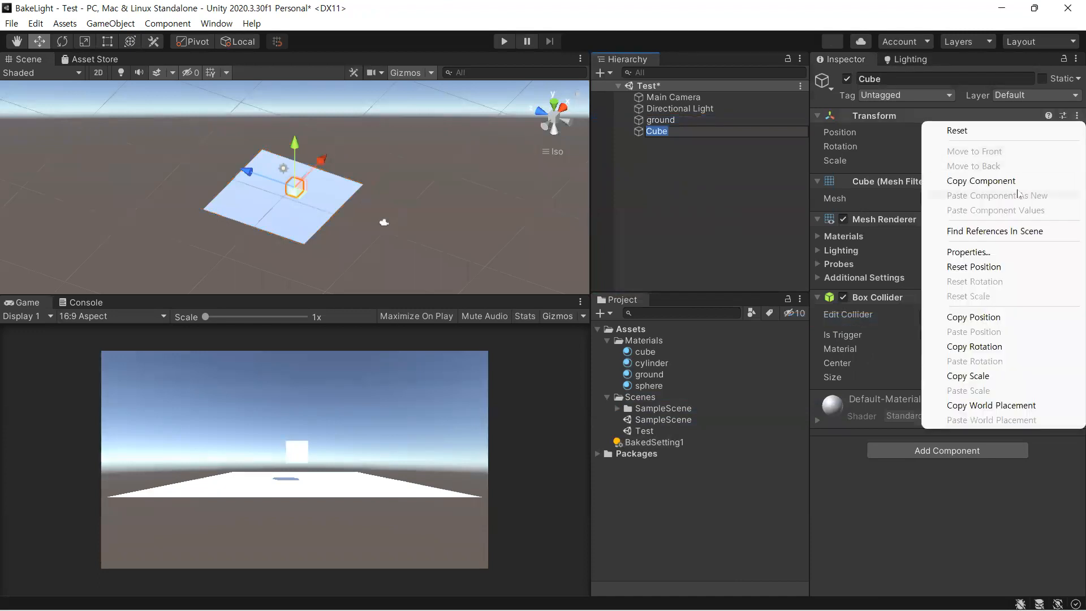
left_click(970, 134)
Scale the cube to 5 on X, Y and Z and raise it to a Y position of about 2.54
left_click(952, 160)
type("5")
key("Tab")
type("5")
left_click(1059, 161)
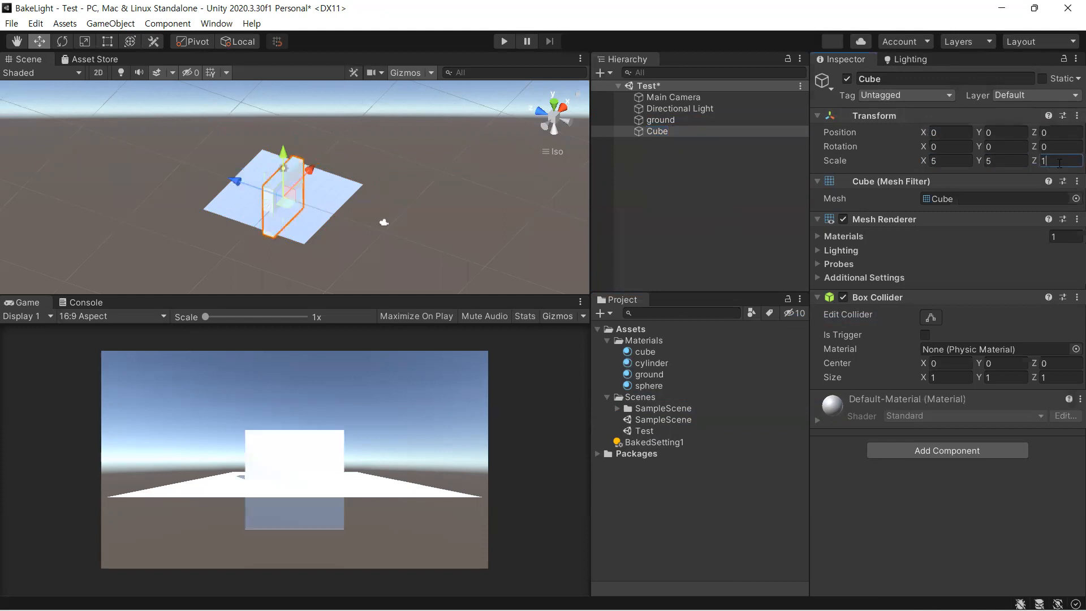
type("5")
left_click_drag(285, 156, 288, 134)
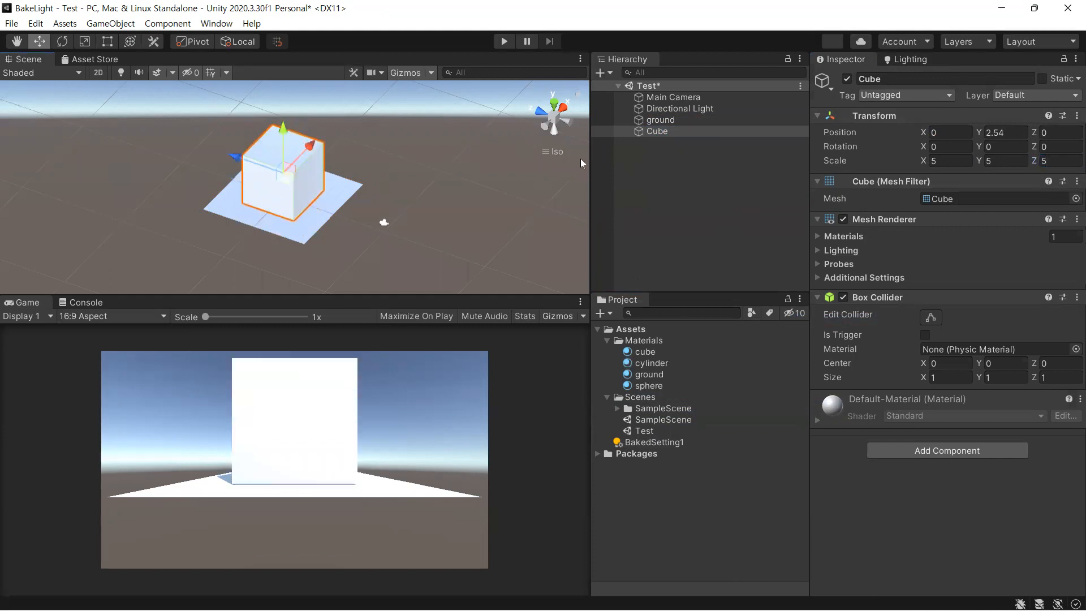
Scale the ground plane to 5 on the X and Z axes
left_click(656, 121)
left_click(950, 160)
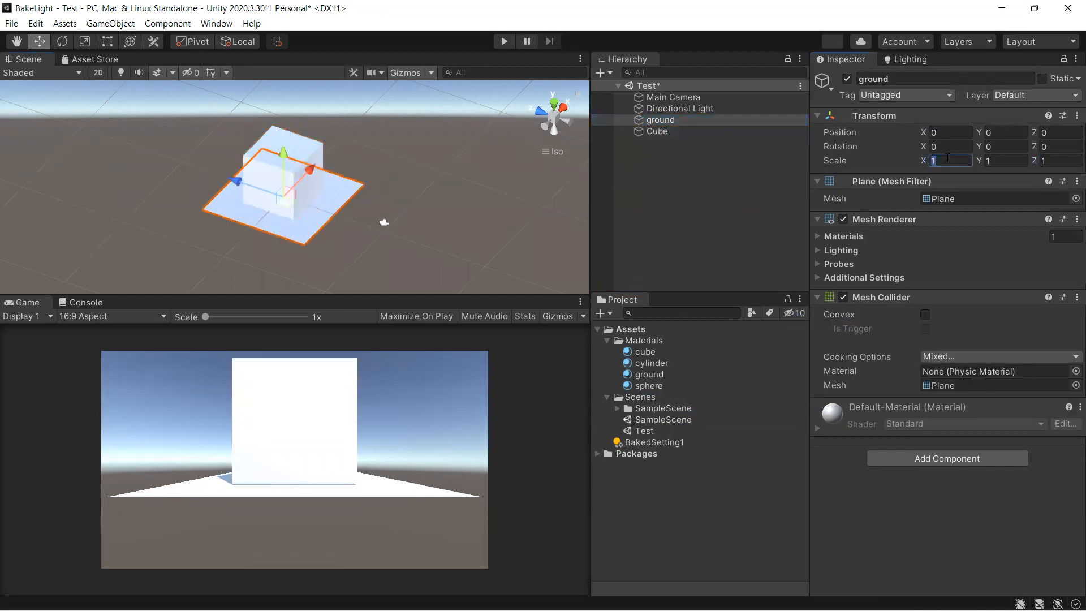
type("5")
left_click(1056, 160)
type("5")
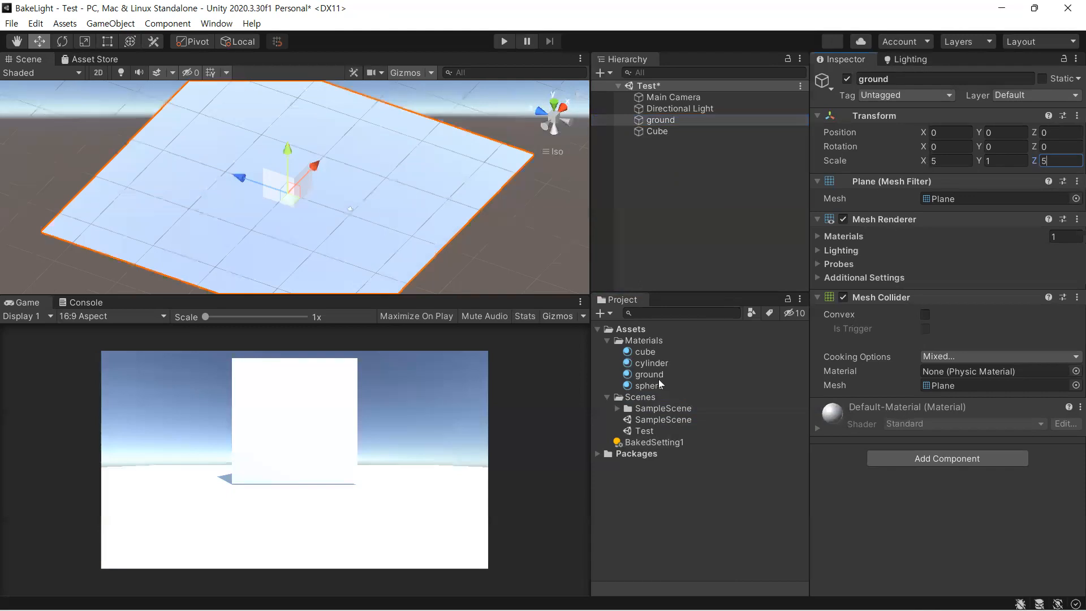
Apply the ground material to the ground plane and the cube material to the cube
left_click_drag(657, 378, 429, 208)
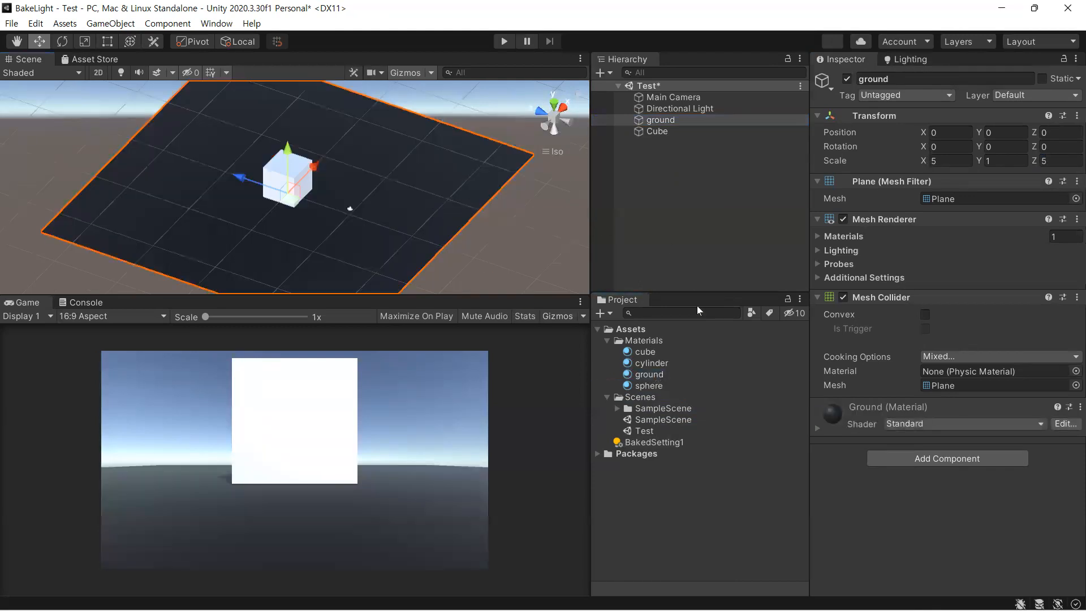
left_click_drag(646, 362, 663, 133)
left_click(663, 132)
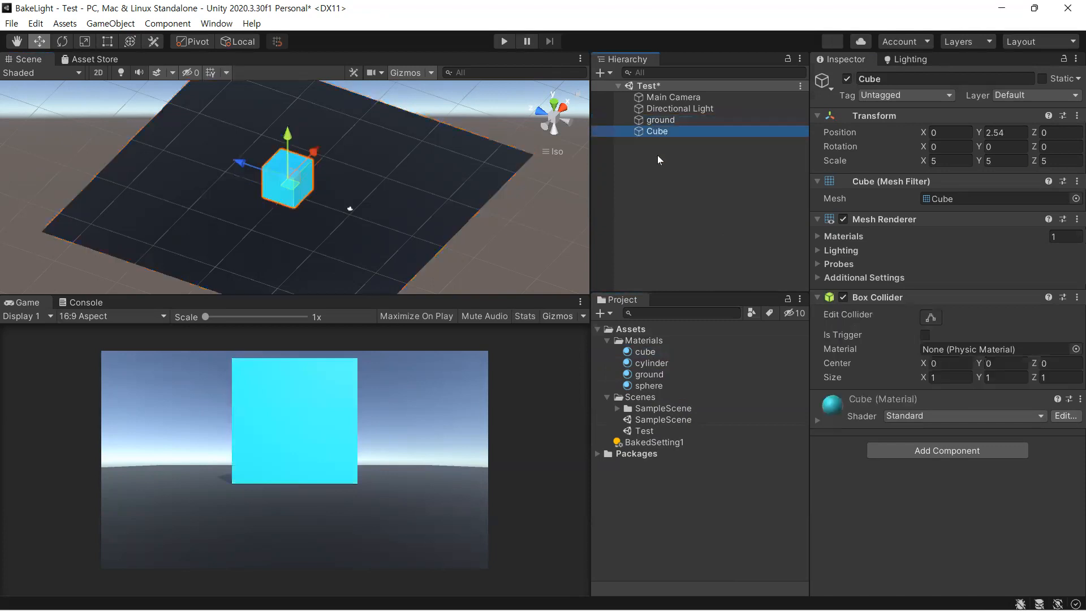
left_click(652, 152)
Move the Directional Light away from the cube to about X 6.79, Z 3.92, keeping Y at 3
left_click(661, 108)
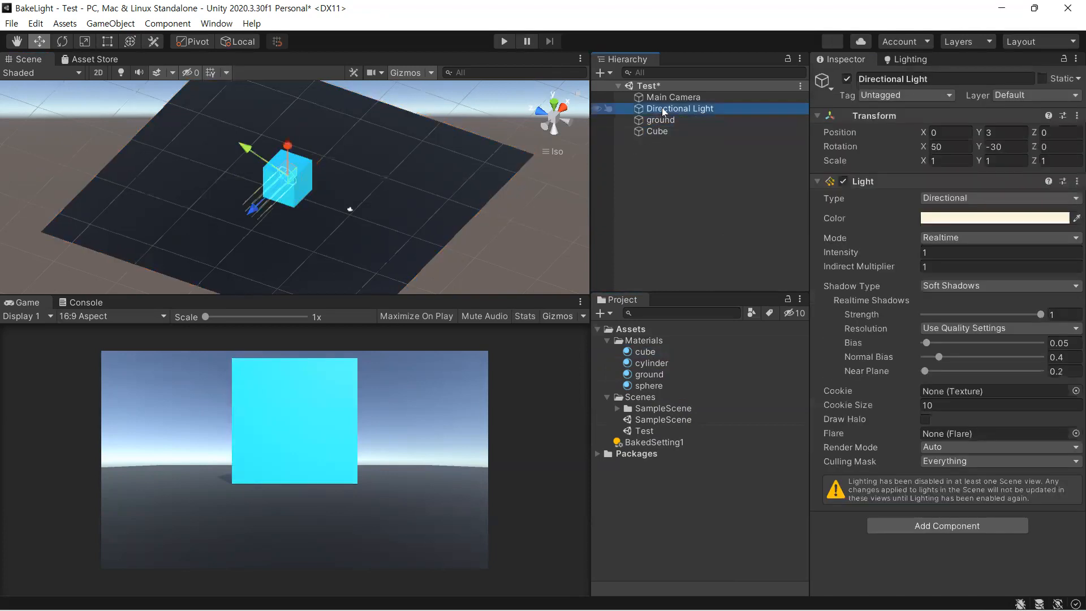
key("f")
left_click_drag(295, 156, 295, 108)
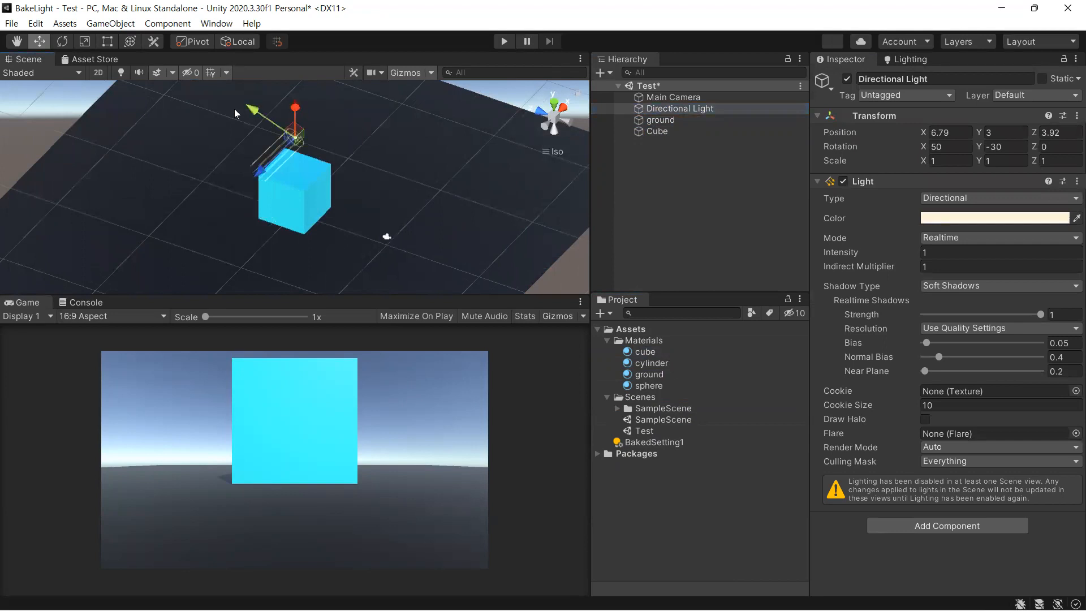
Enable scene lighting in the Scene view and examine the cube's shading and shadow on the ground from another angle
left_click(120, 72)
scroll(295, 224, "down", 4)
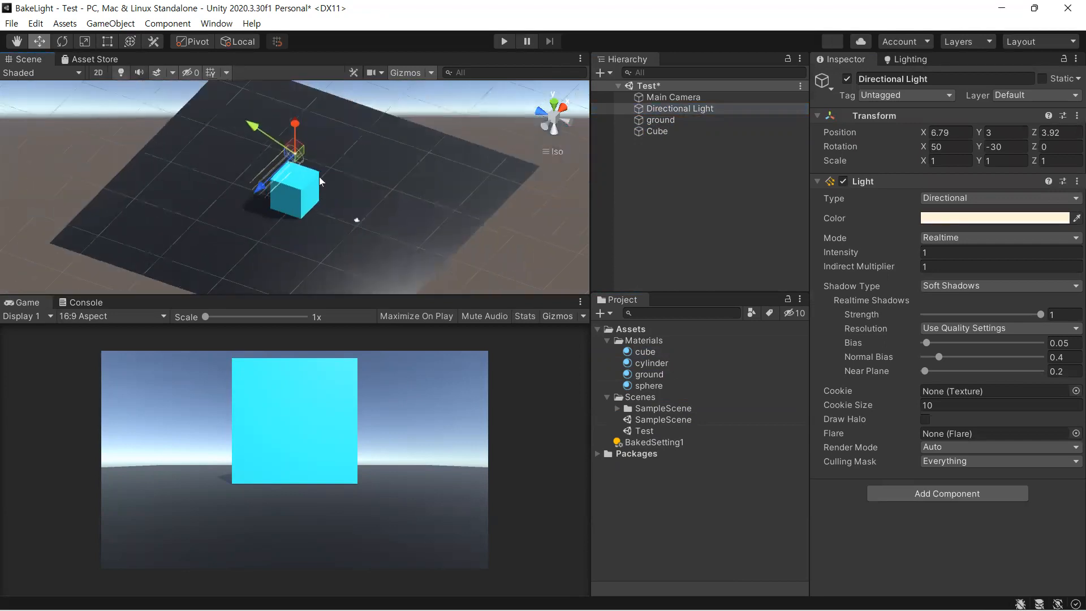
left_click_drag(280, 182, 430, 214, "alt")
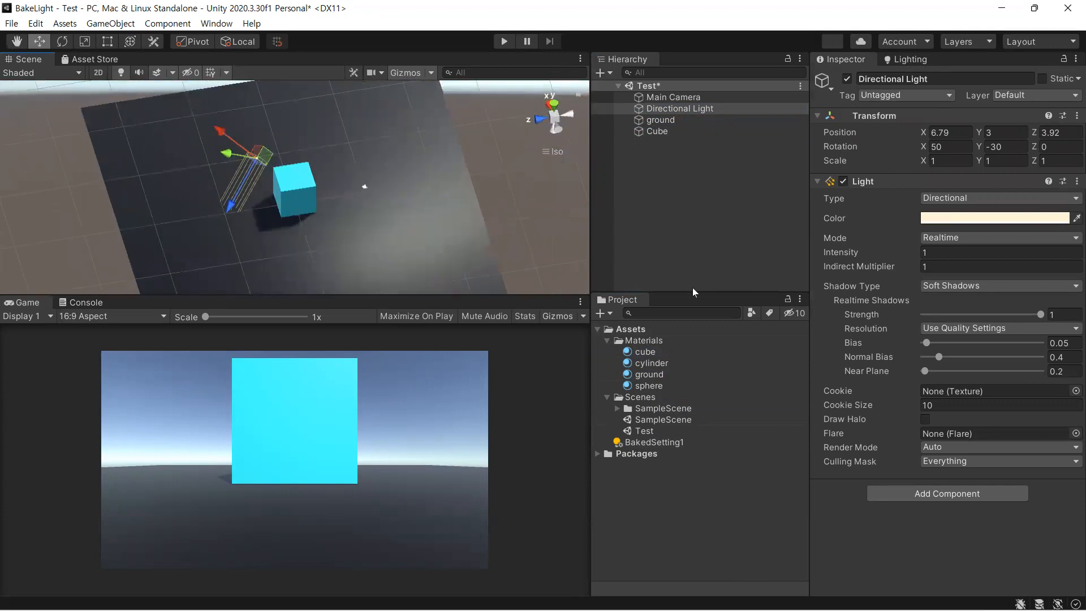
Open SampleScene, saving the changes made to the Test scene, and turn off scene lighting in the Scene view
double_click(670, 419)
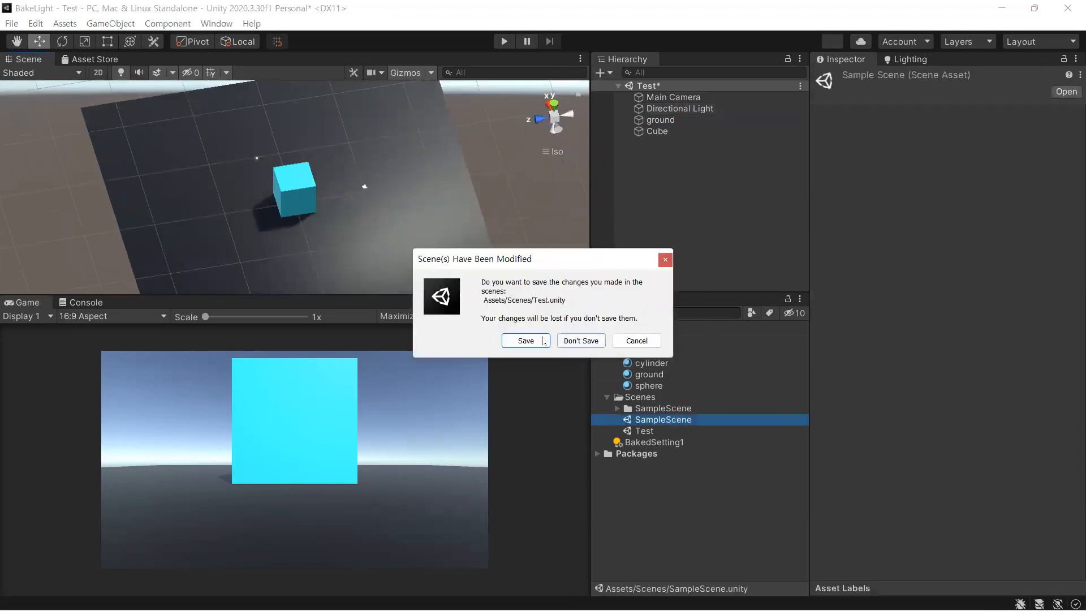
left_click(525, 341)
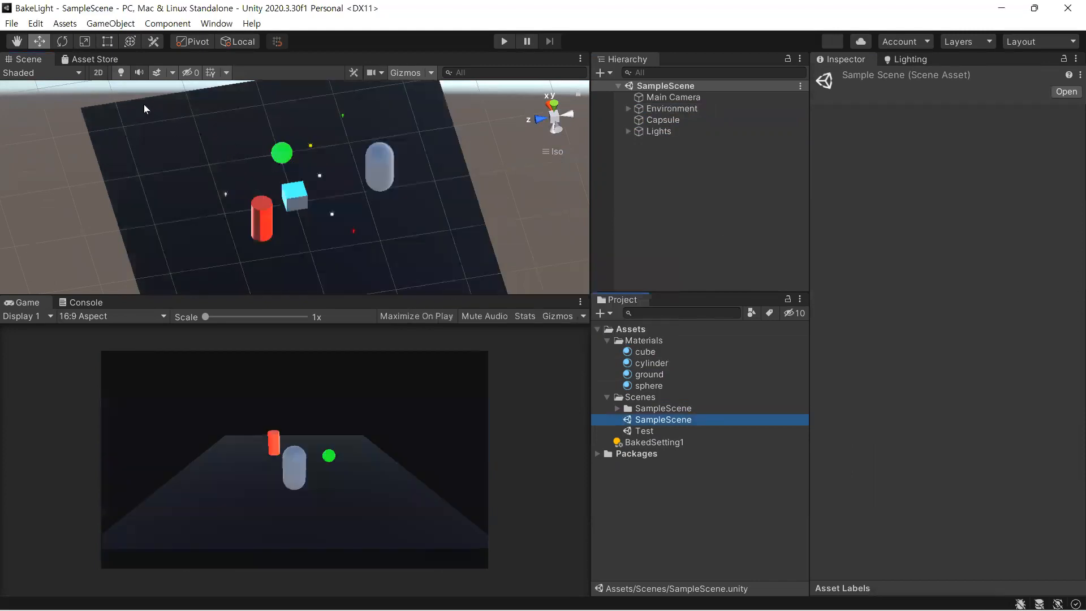
left_click(121, 73)
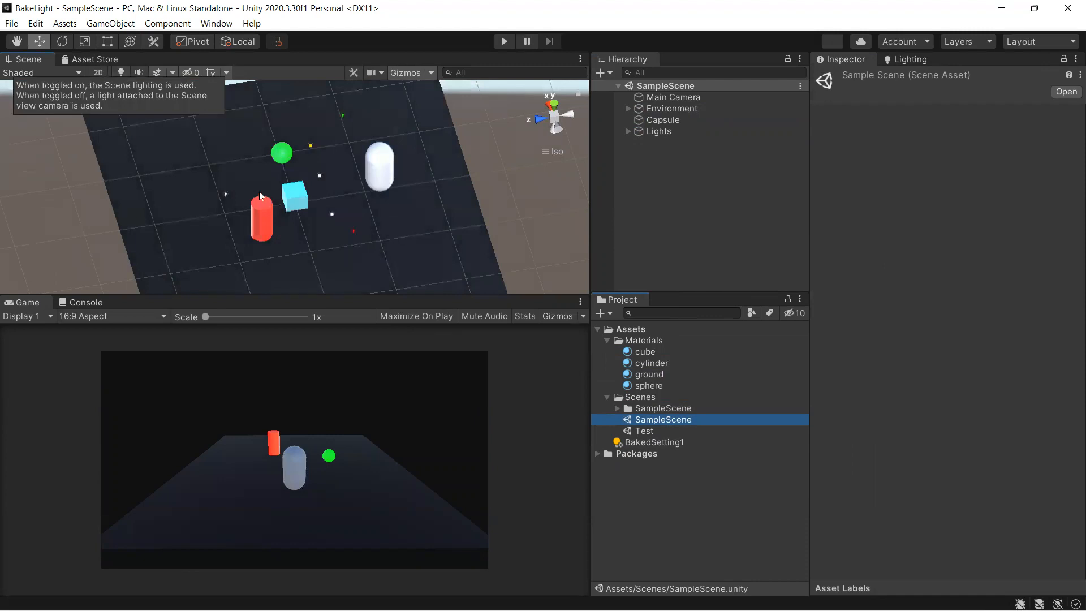
left_click_drag(337, 268, 477, 199, "alt")
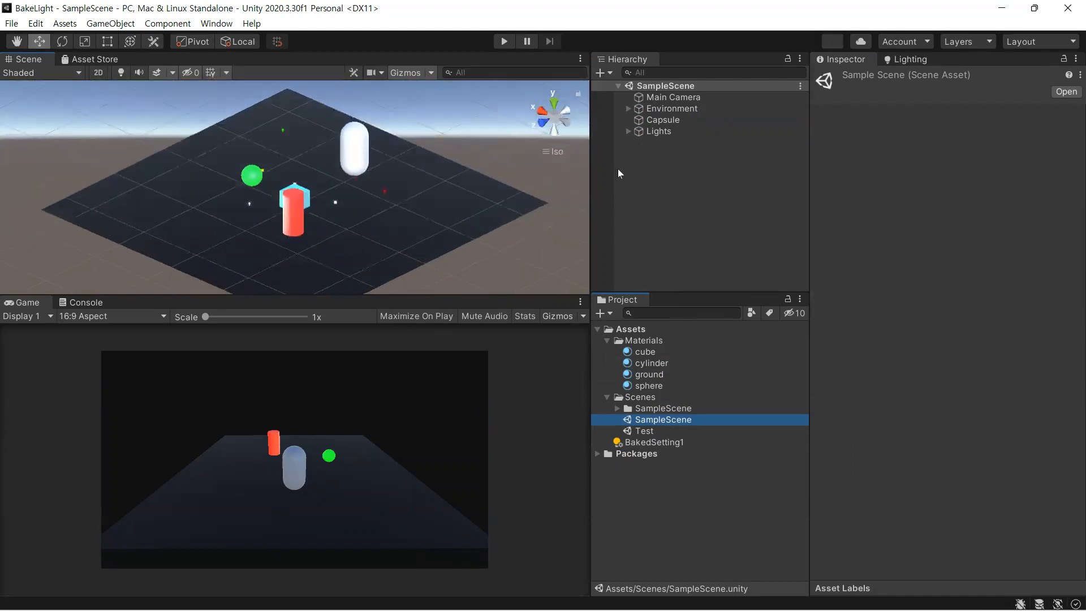
Examine the settings of each point light and area light under the Lights group
left_click(628, 131)
left_click(678, 142)
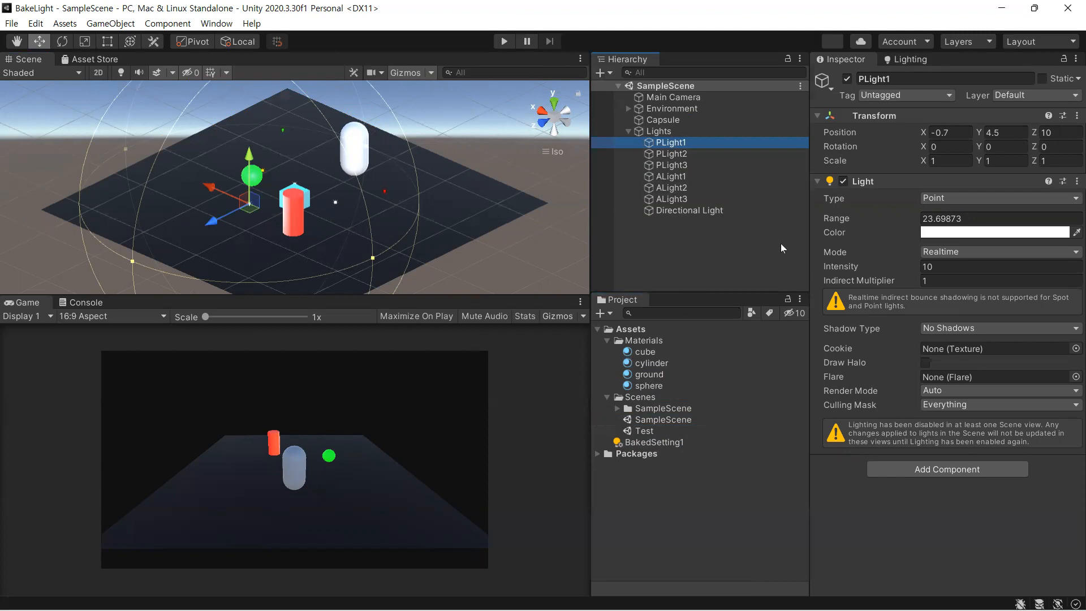
left_click(678, 154)
left_click(677, 165)
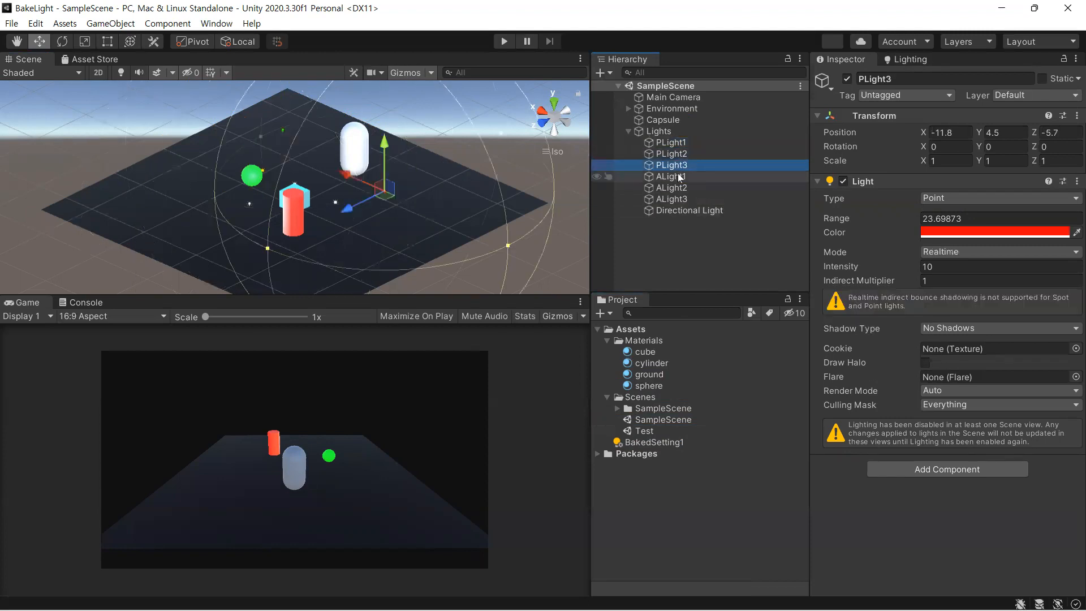
left_click(679, 178)
left_click(676, 189)
left_click(676, 199)
Move the Directional Light up and away from the objects to about X 3.86, Y 10.31, Z -7.59
left_click(676, 210)
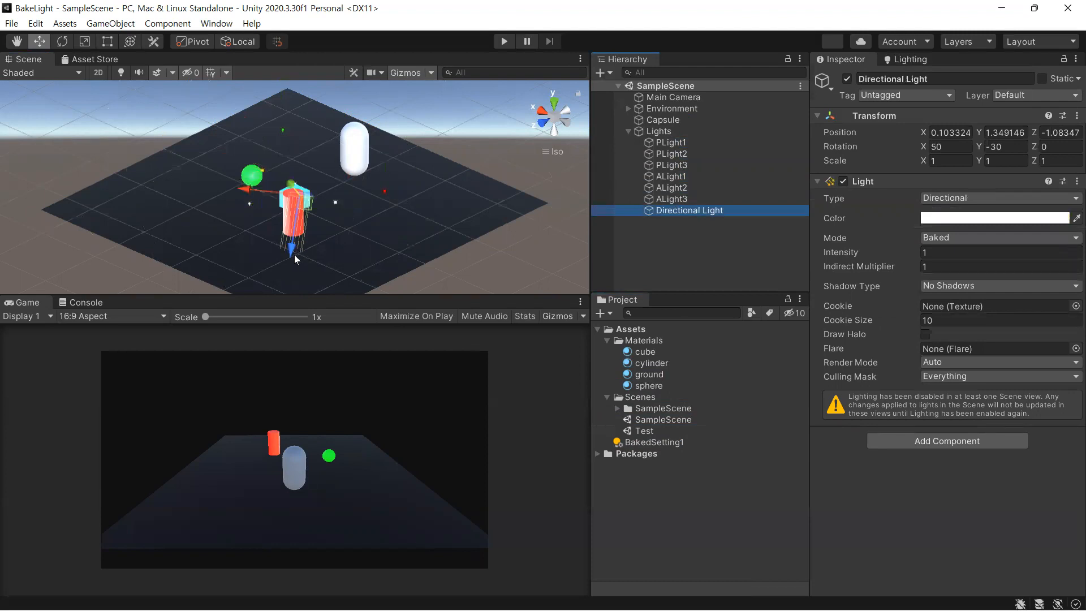
left_click_drag(289, 249, 326, 228)
left_click_drag(388, 211, 407, 238, "alt")
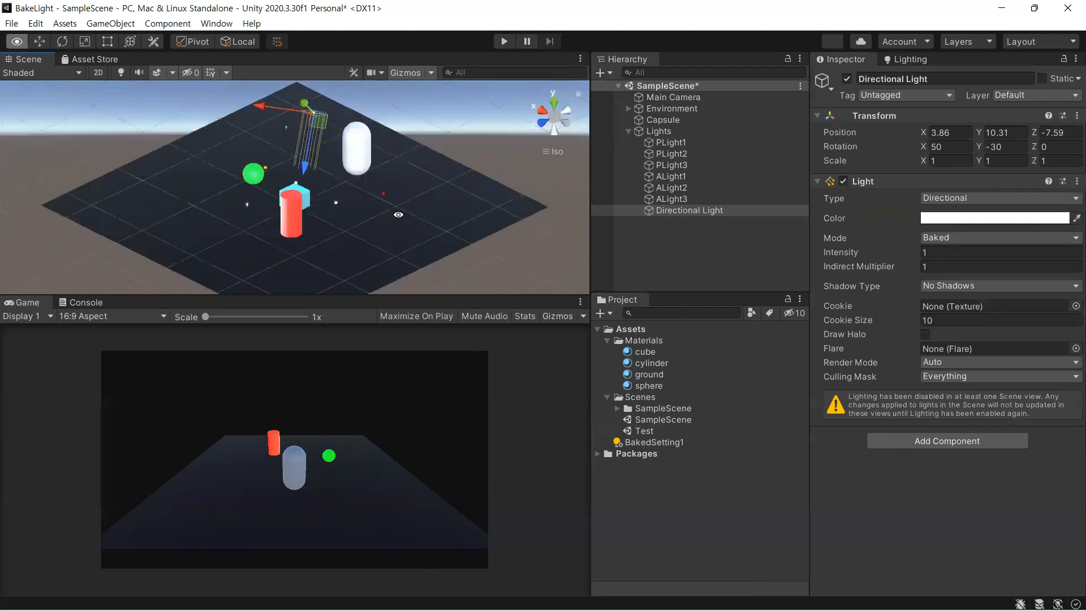
Set the intensity of PLight1, PLight2 and PLight3 to 50
left_click(682, 145)
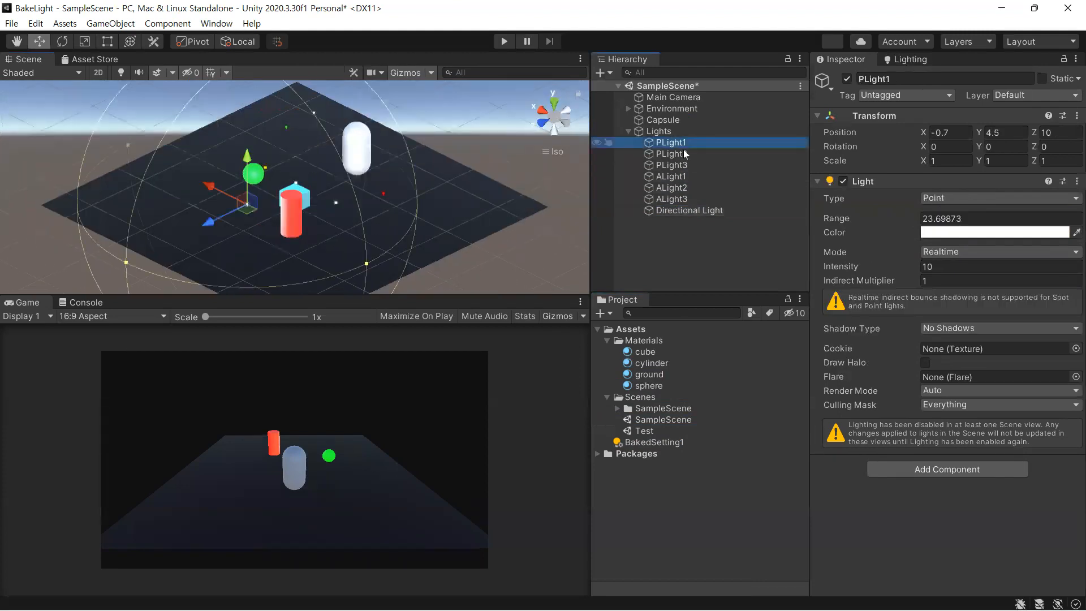
left_click(669, 167, "shift")
left_click(952, 267)
type("5")
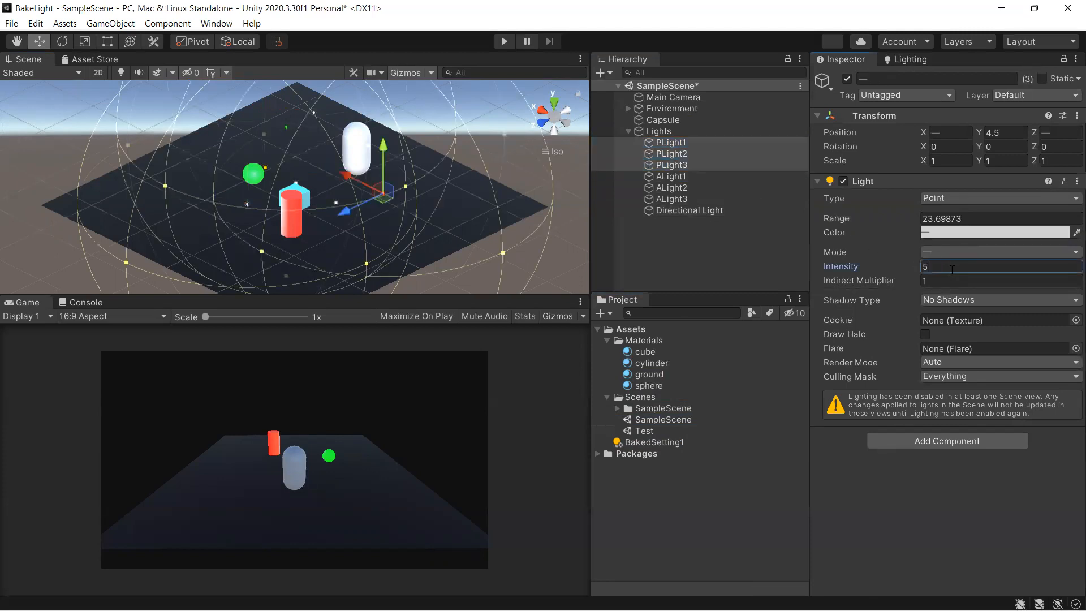
type("0")
left_click(755, 400)
left_click(681, 143)
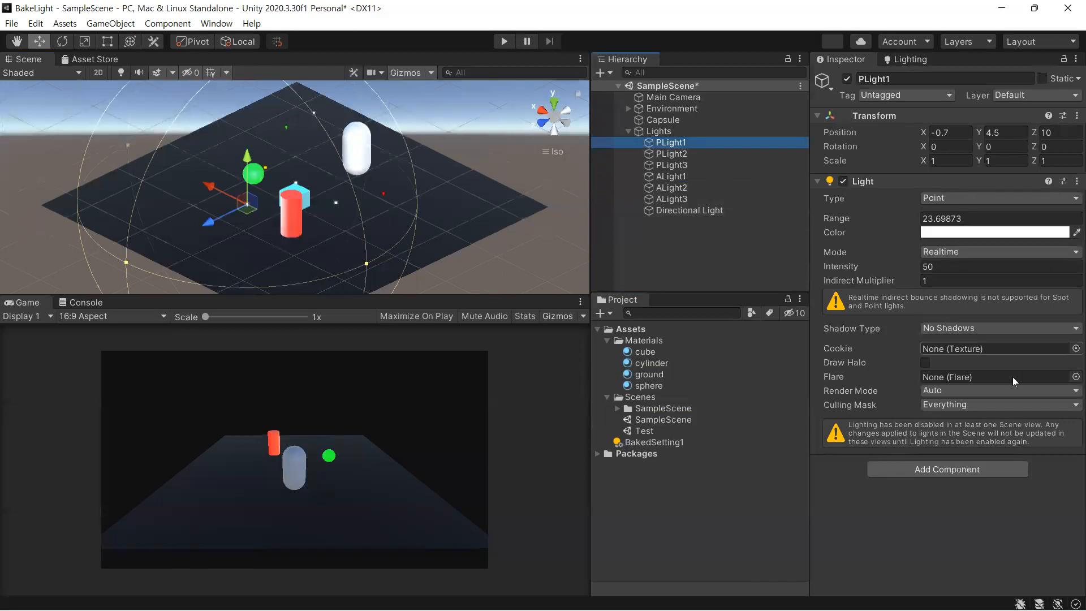
Generate SampleScene's lighting with BakedSetting1 using the brighter point lights
left_click(905, 59)
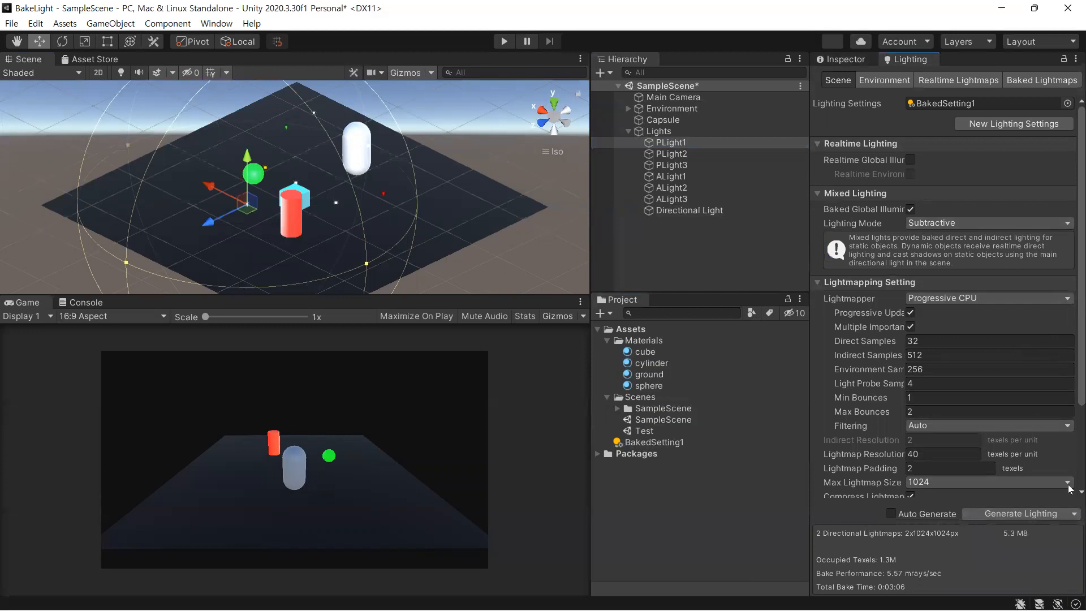
left_click(1013, 512)
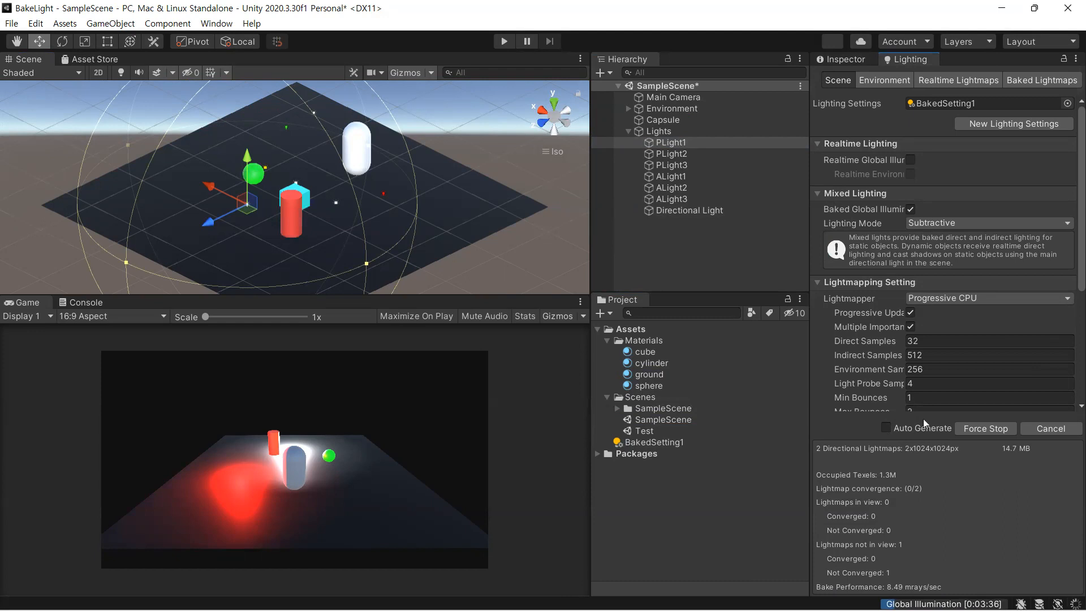
Toggle the whole Lights group off and on to compare the baked result in the Game view
left_click(837, 59)
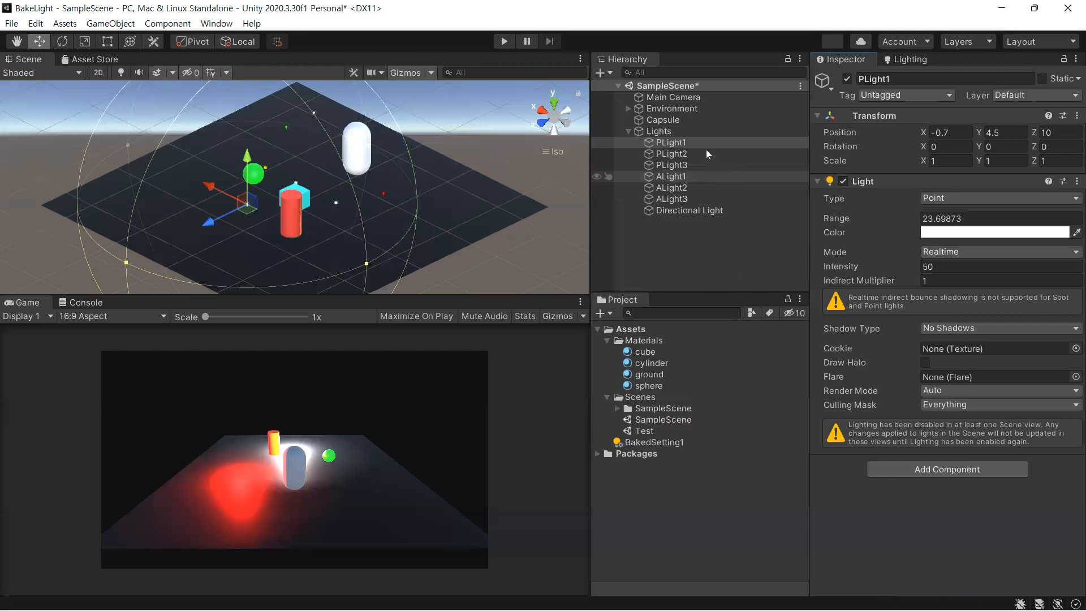
left_click(672, 132)
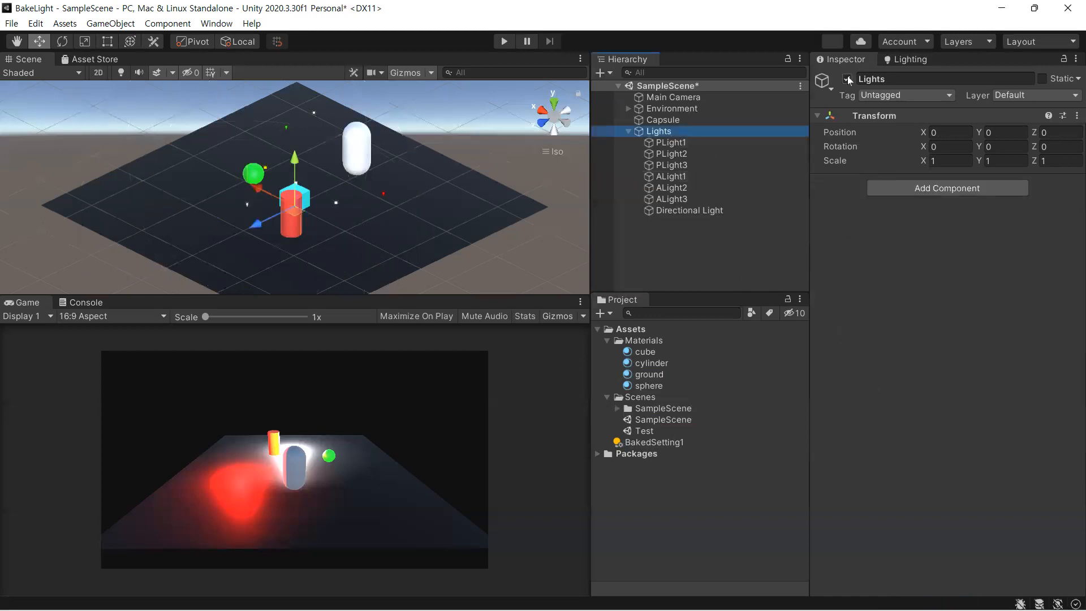
left_click(847, 79)
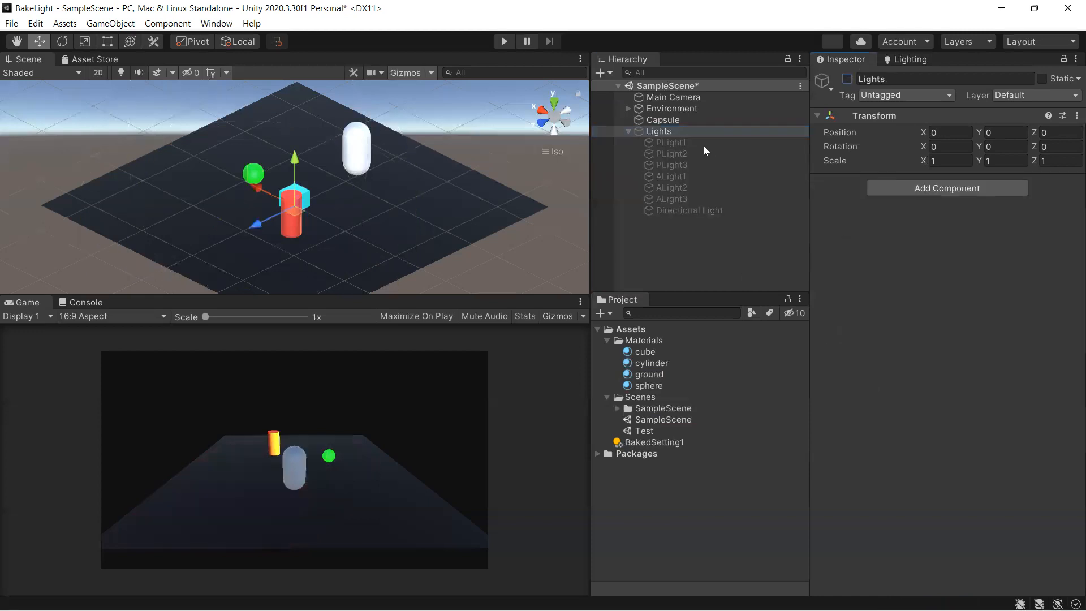
Try the Mixed mode on all seven lights under Lights, toggling them off and on to compare the Game view
left_click(703, 146)
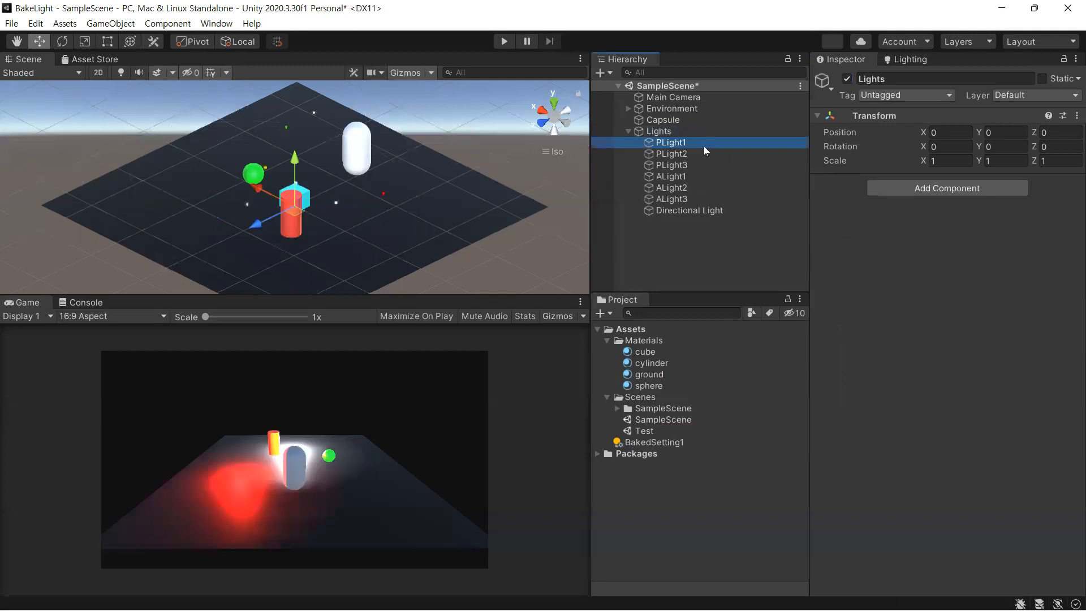
left_click(677, 207, "shift")
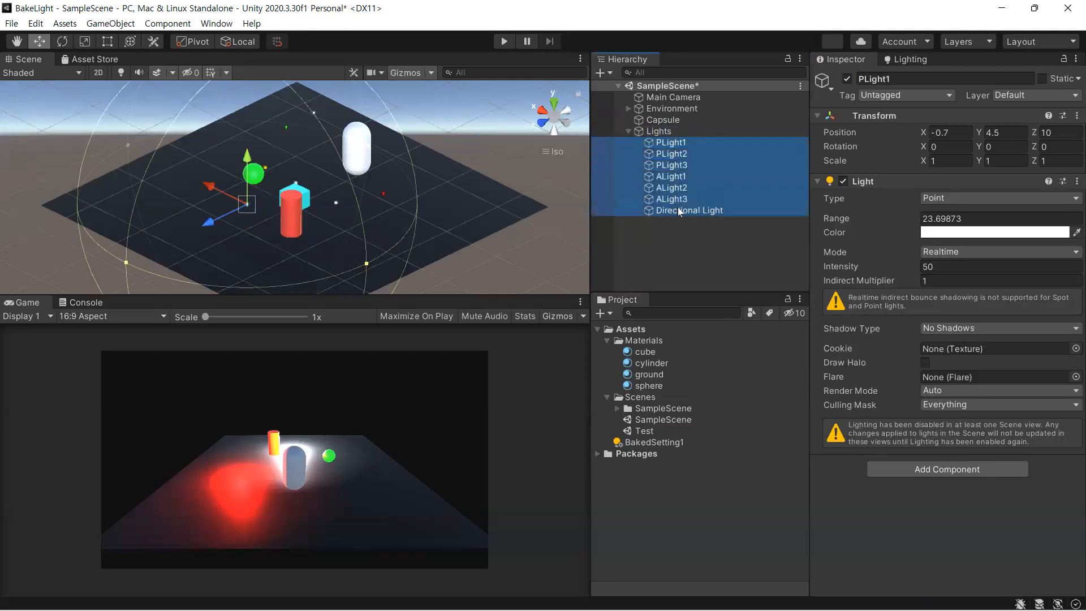
left_click(996, 252)
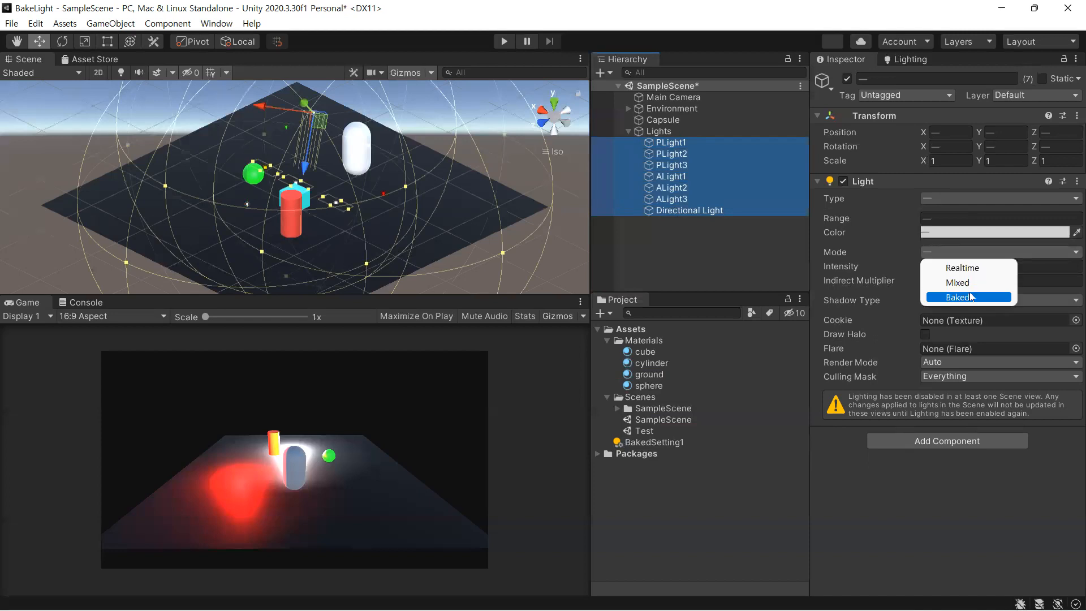
left_click(967, 283)
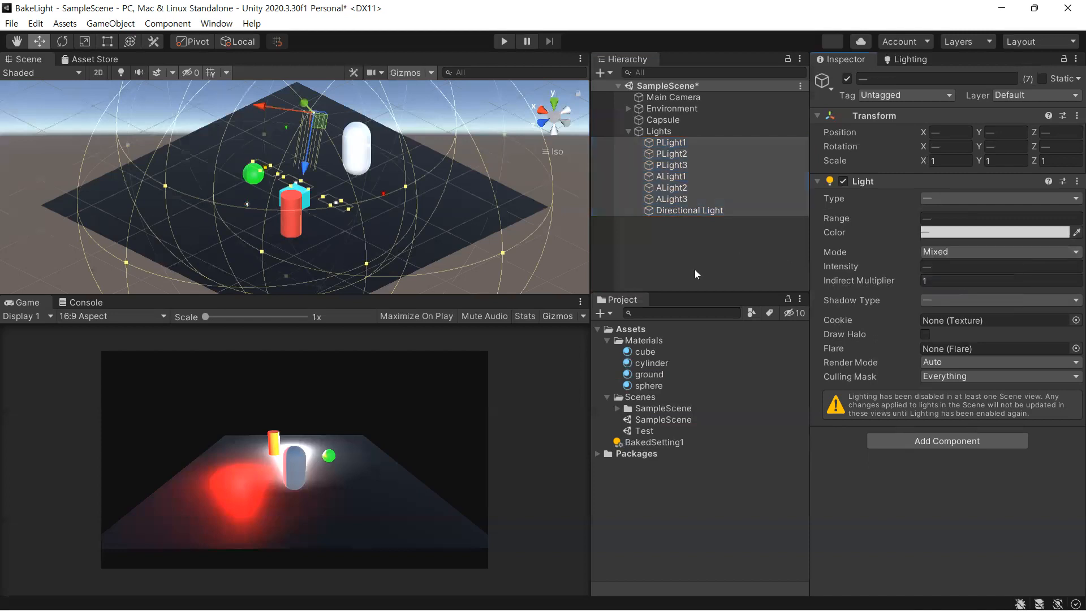
left_click(848, 79)
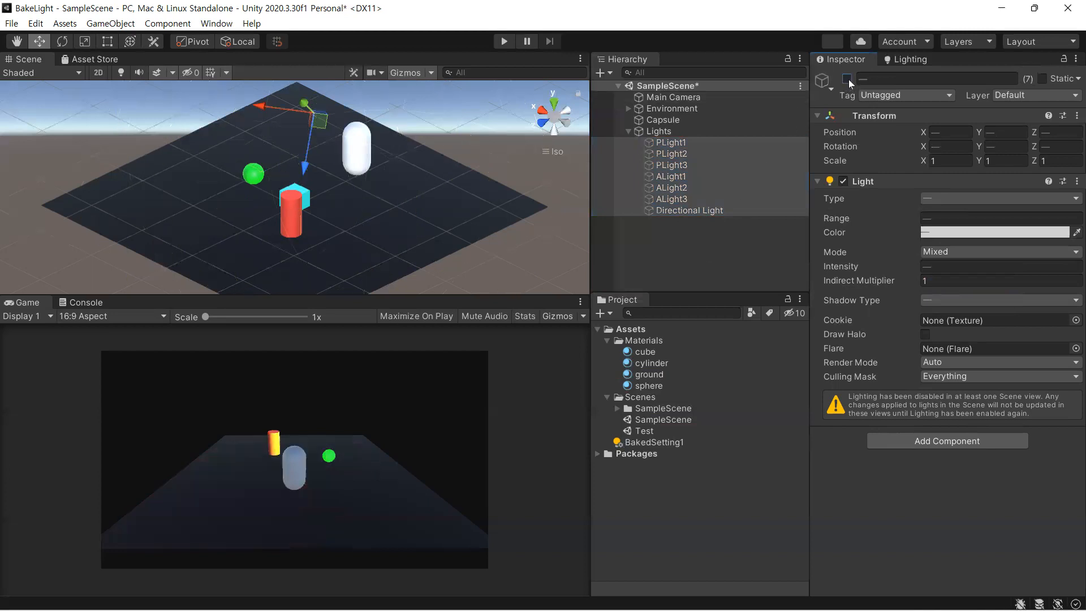
left_click(848, 79)
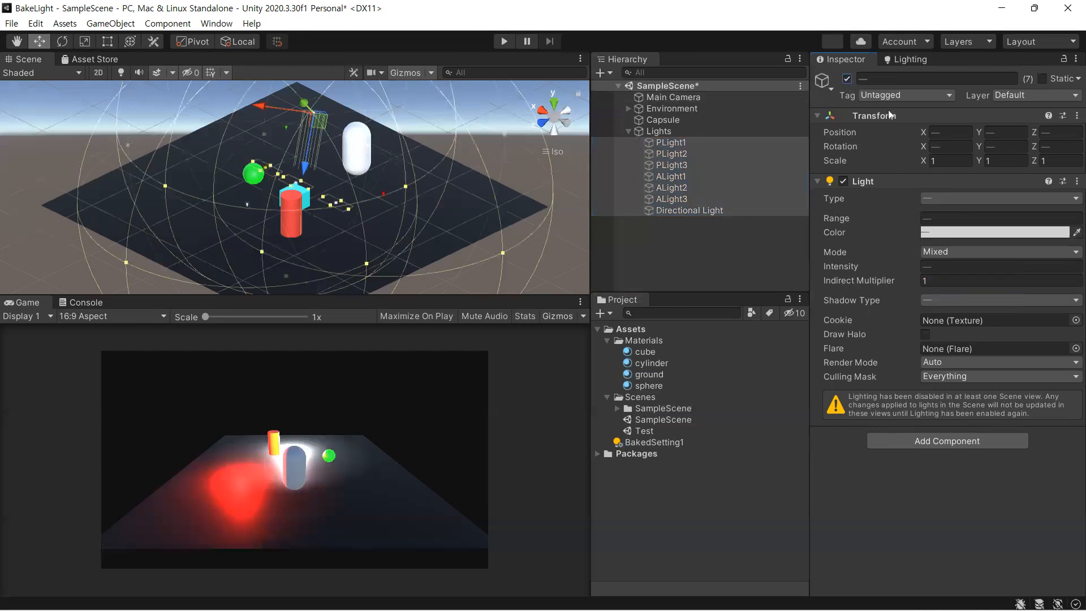
Set the mode of all seven lights to Baked and toggle them off and on to check the Game view
left_click(967, 295)
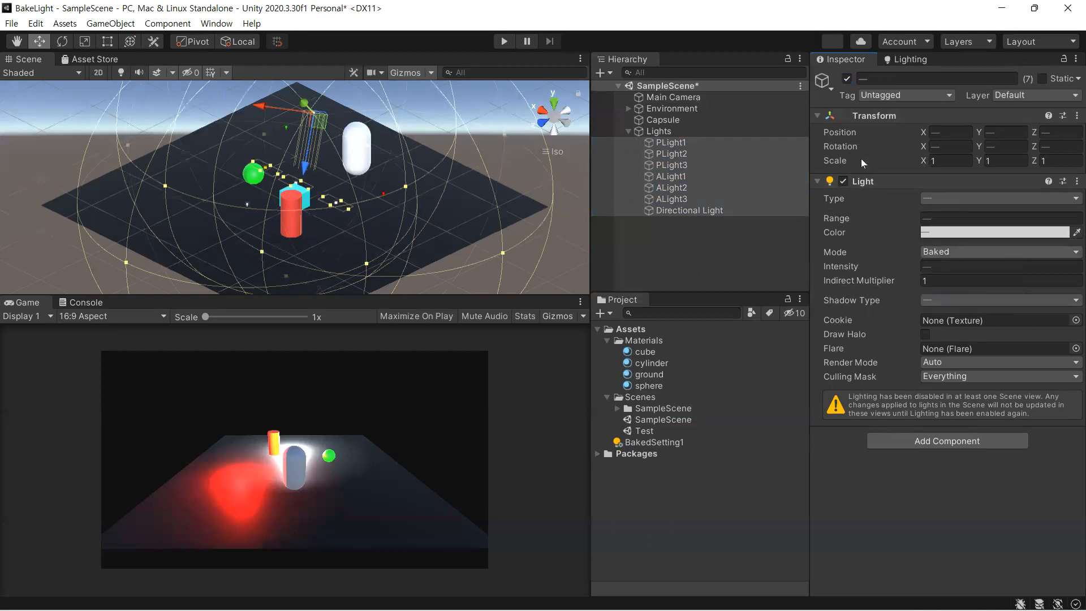
left_click(847, 80)
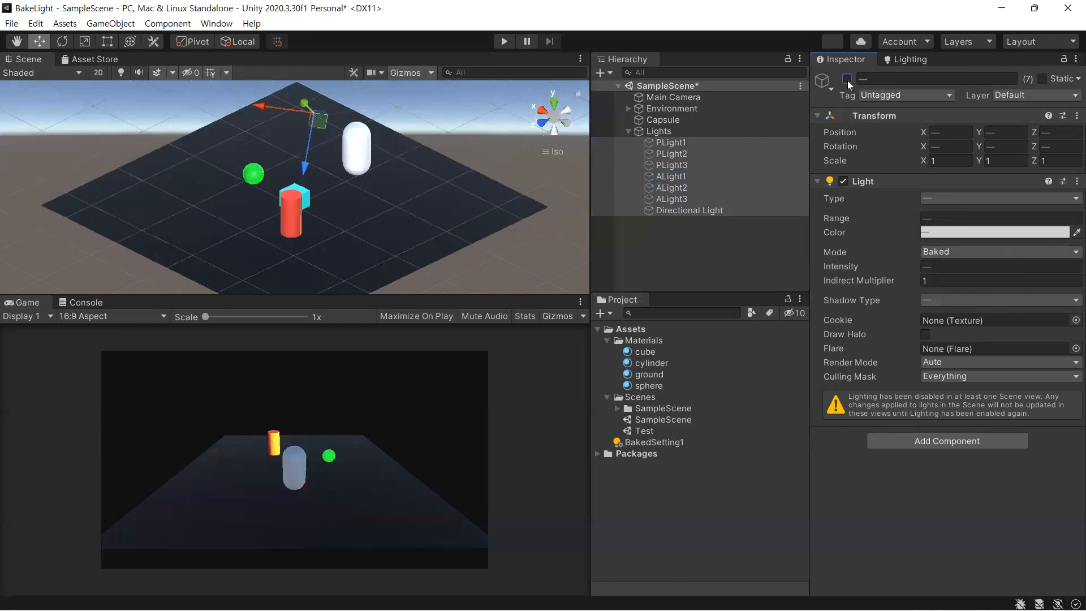
left_click(848, 80)
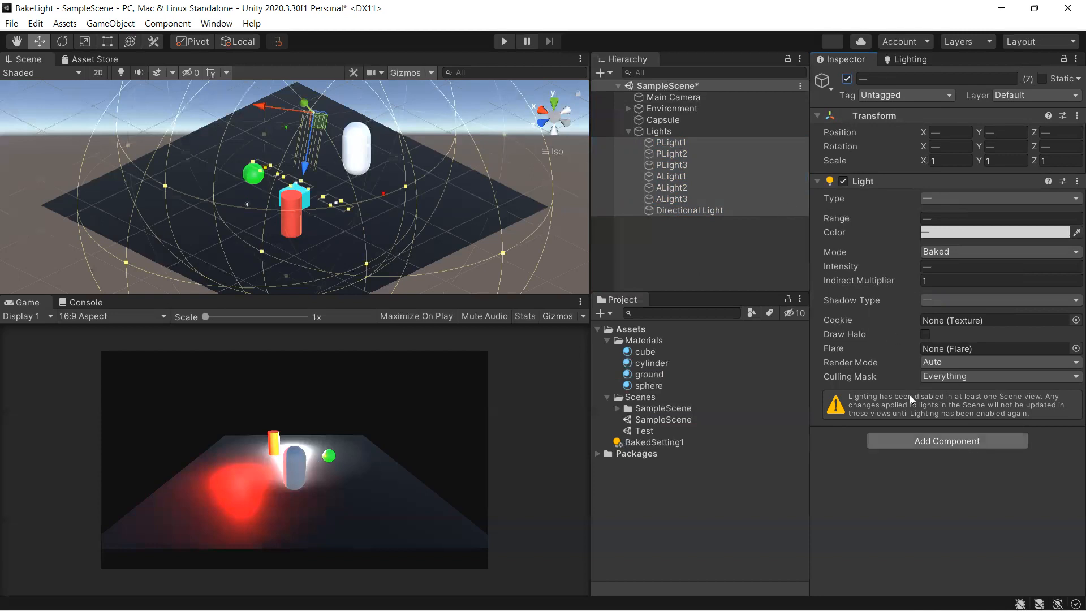
Generate the scene's lighting again with every light in Baked mode
left_click(910, 60)
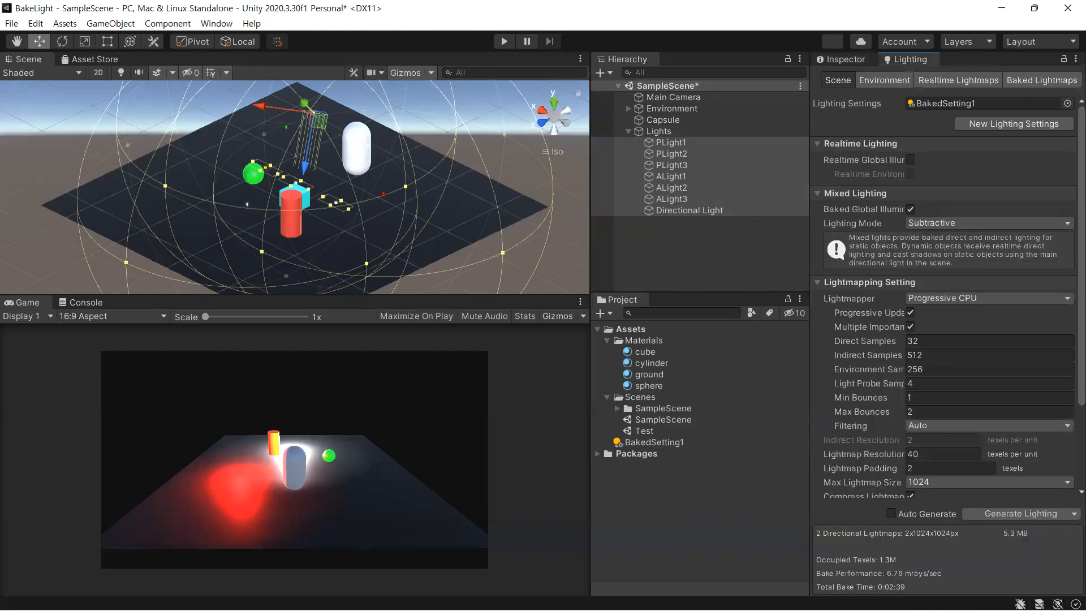
left_click(1018, 511)
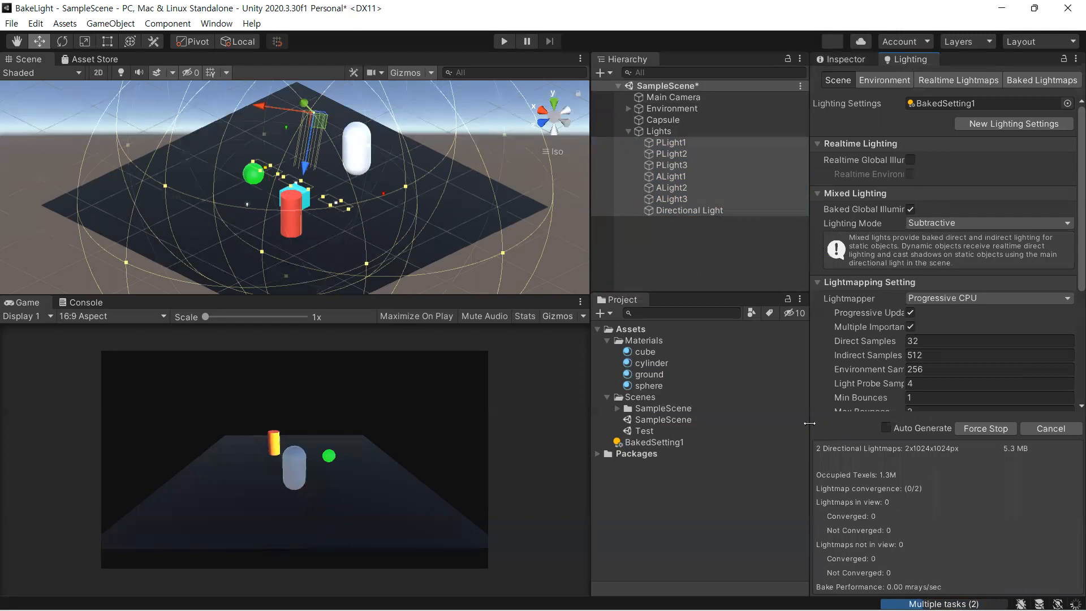
Review the mode, color and intensity settings of the point and area lights while the lighting bakes
left_click(842, 59)
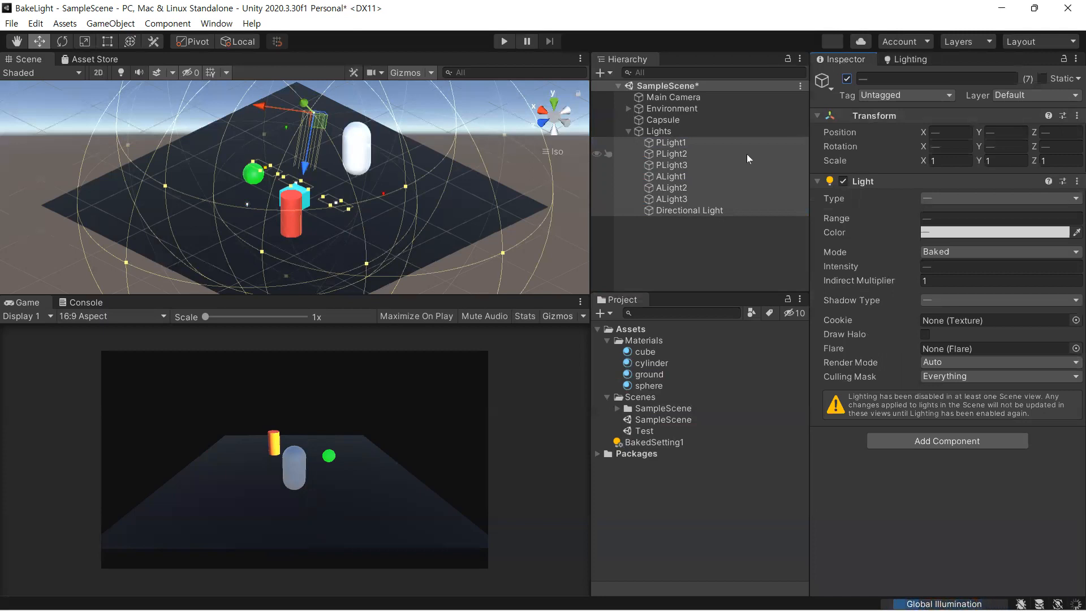
left_click(693, 144)
left_click(685, 154)
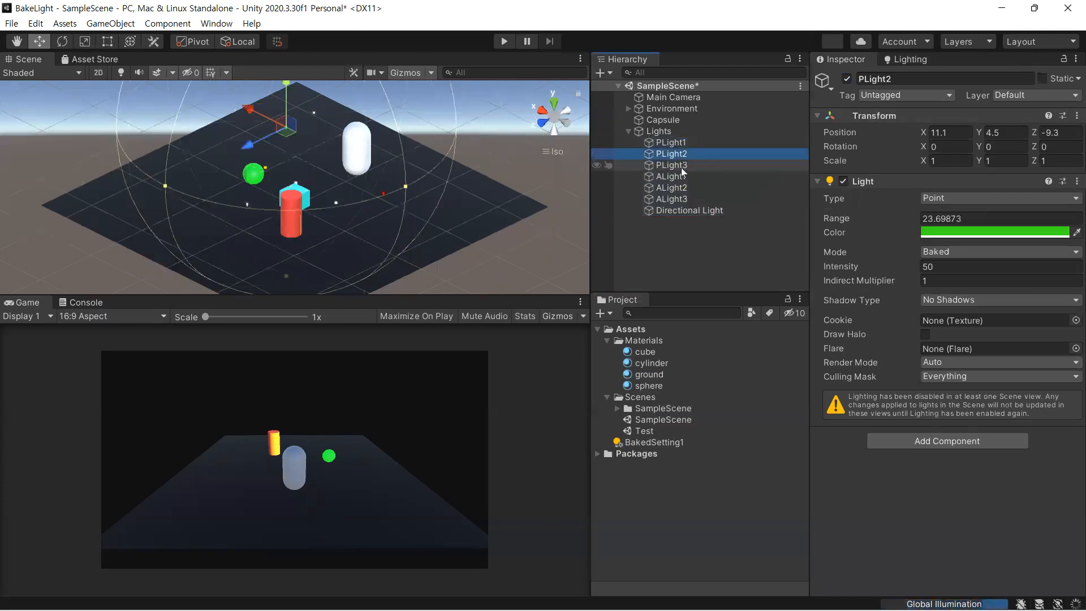
left_click(681, 166)
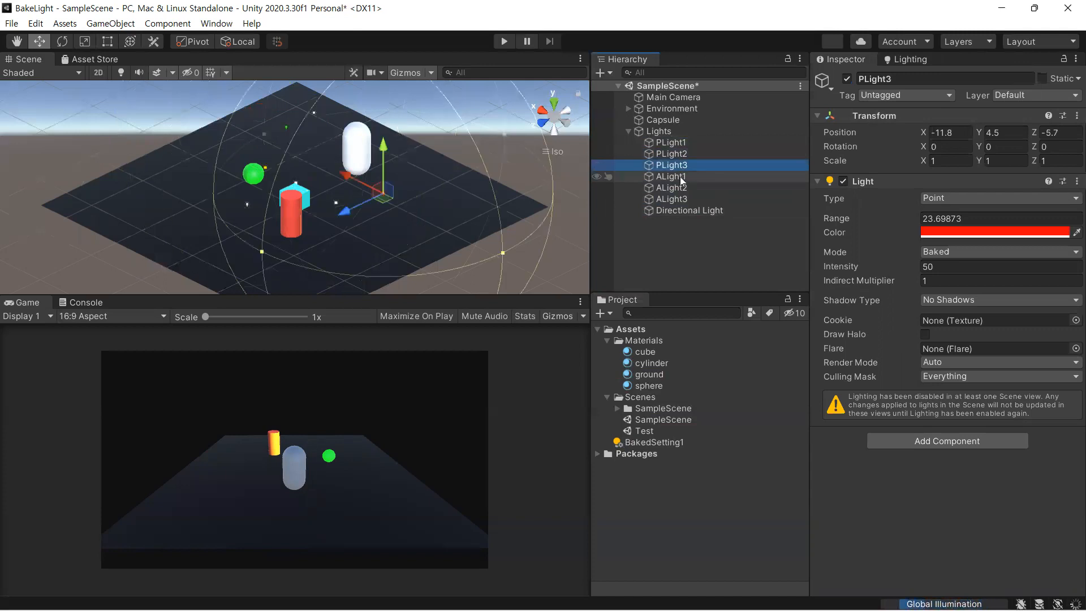
left_click(680, 176)
left_click(678, 189)
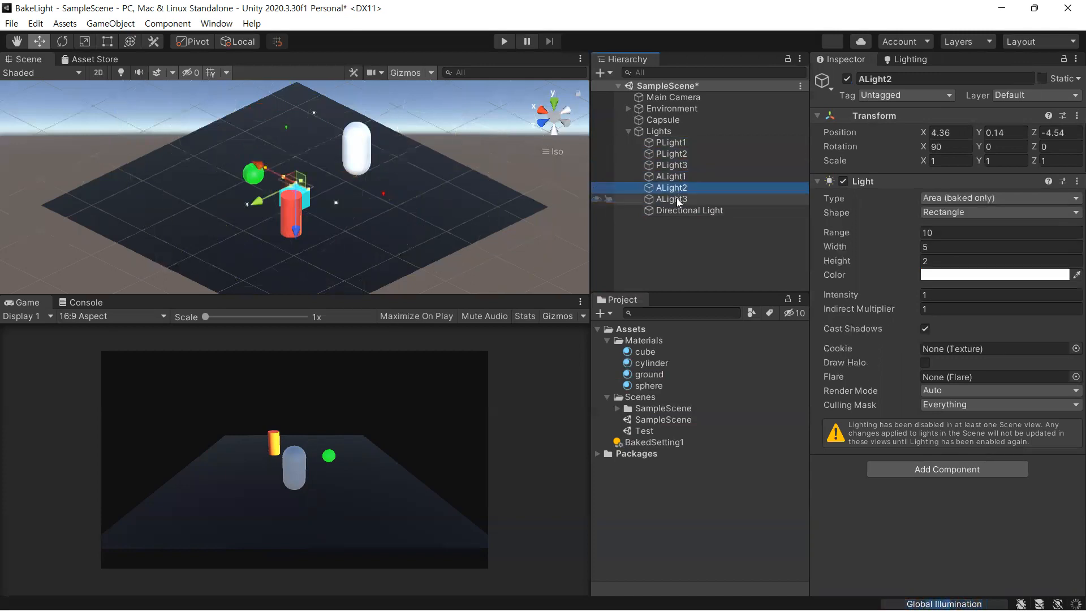
left_click(676, 198)
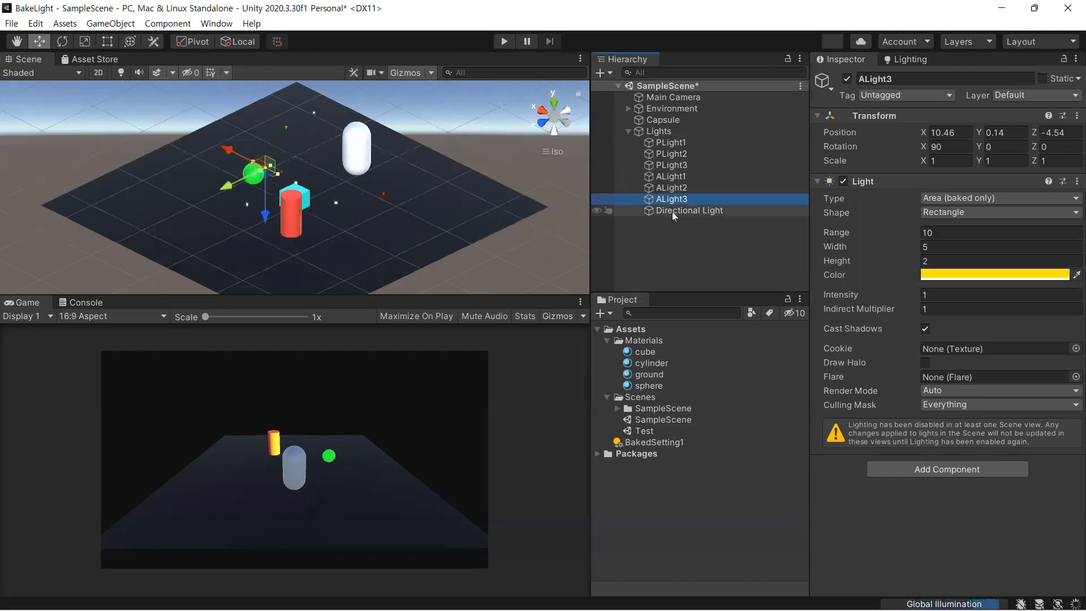
Focus the Scene view on ALight3 and examine its placement around the green sphere from several angles
double_click(675, 197)
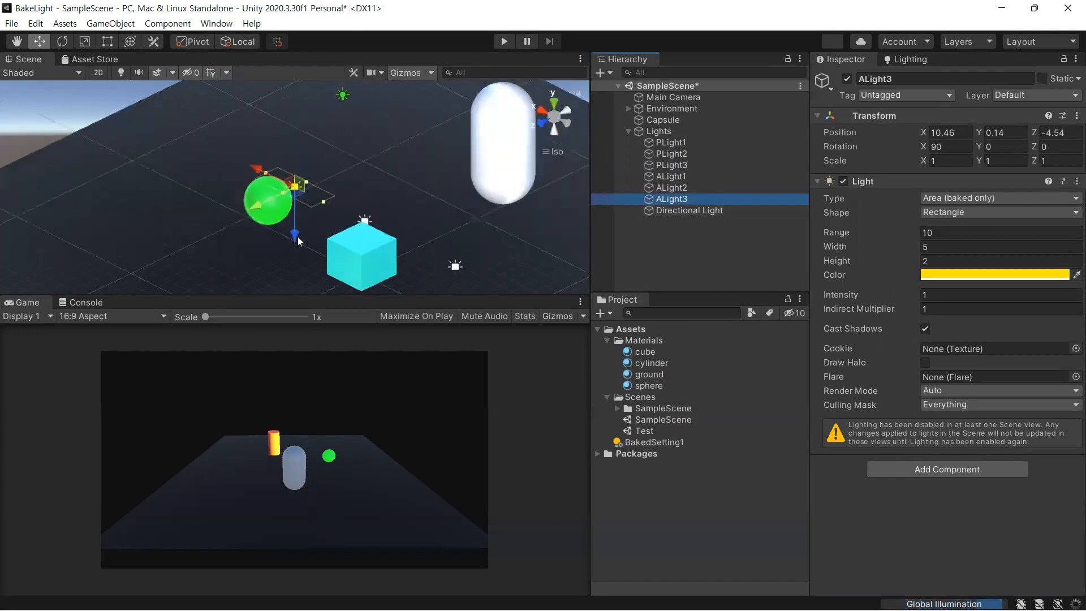
left_click_drag(340, 127, 369, 91, "alt")
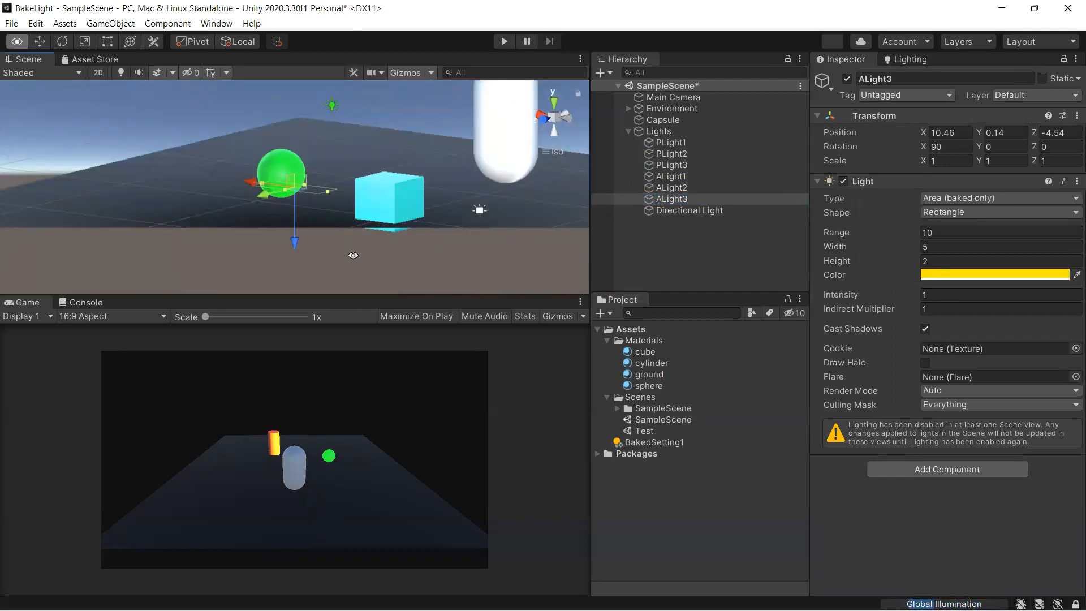
left_click_drag(364, 186, 343, 153, "alt")
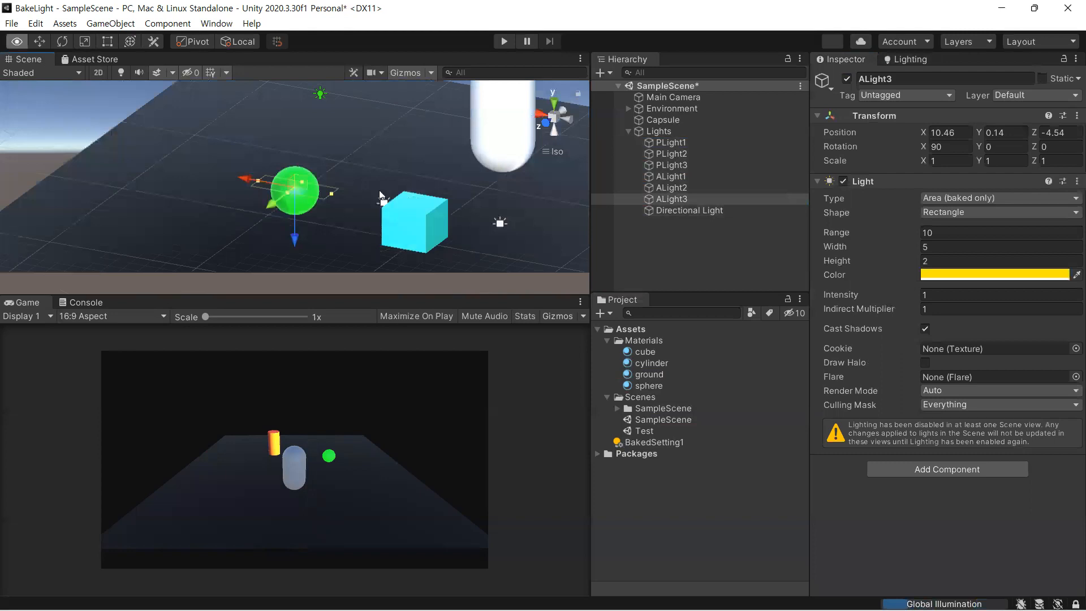
scroll(379, 190, "down", 3)
left_click_drag(379, 191, 347, 199, "alt")
middle_click_drag(425, 159, 379, 190)
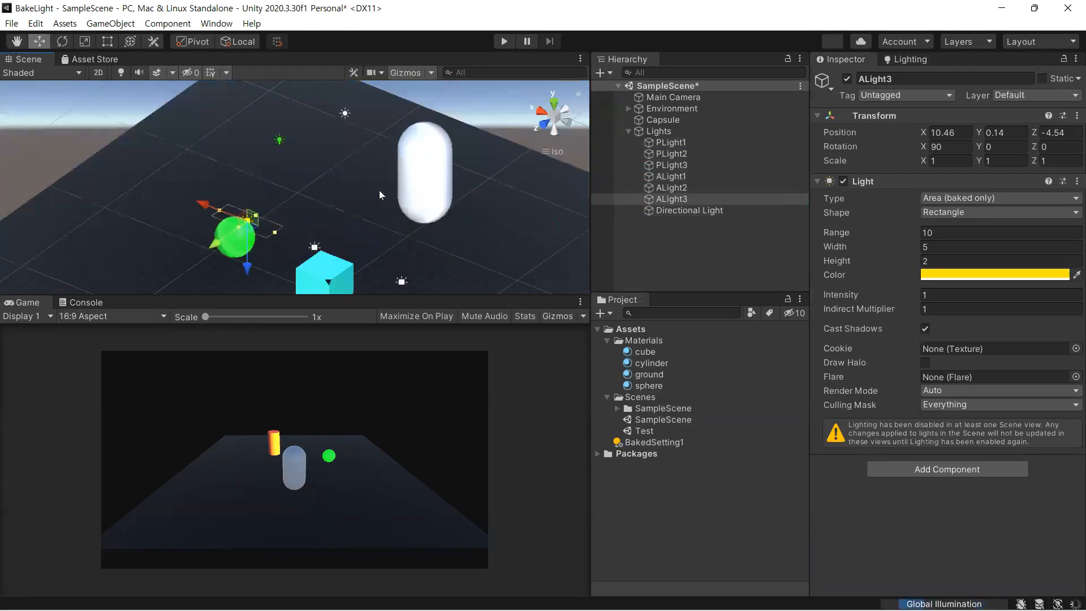
scroll(389, 216, "down", 2)
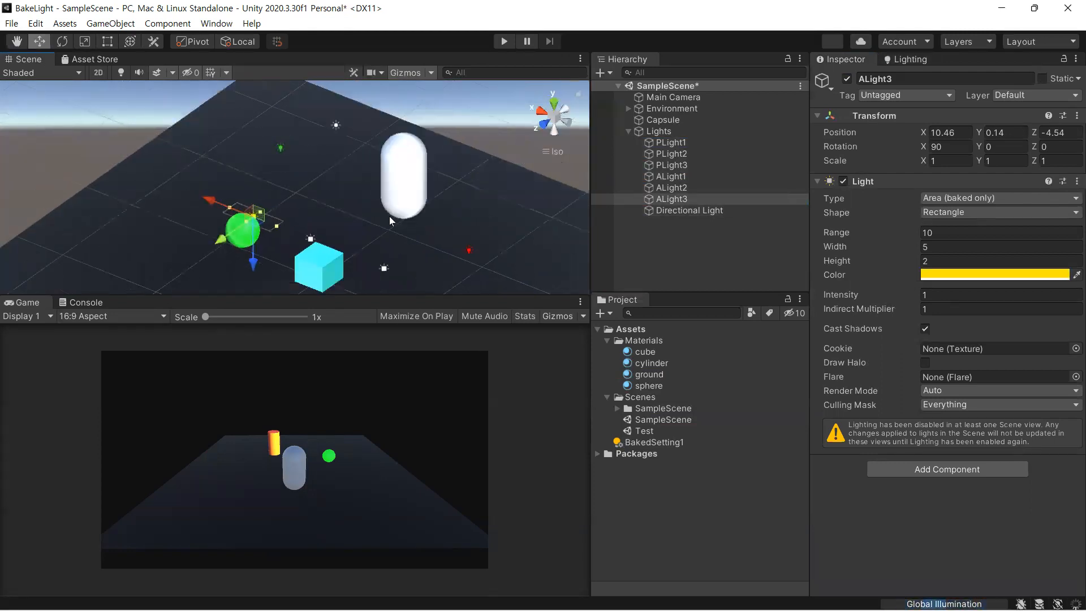